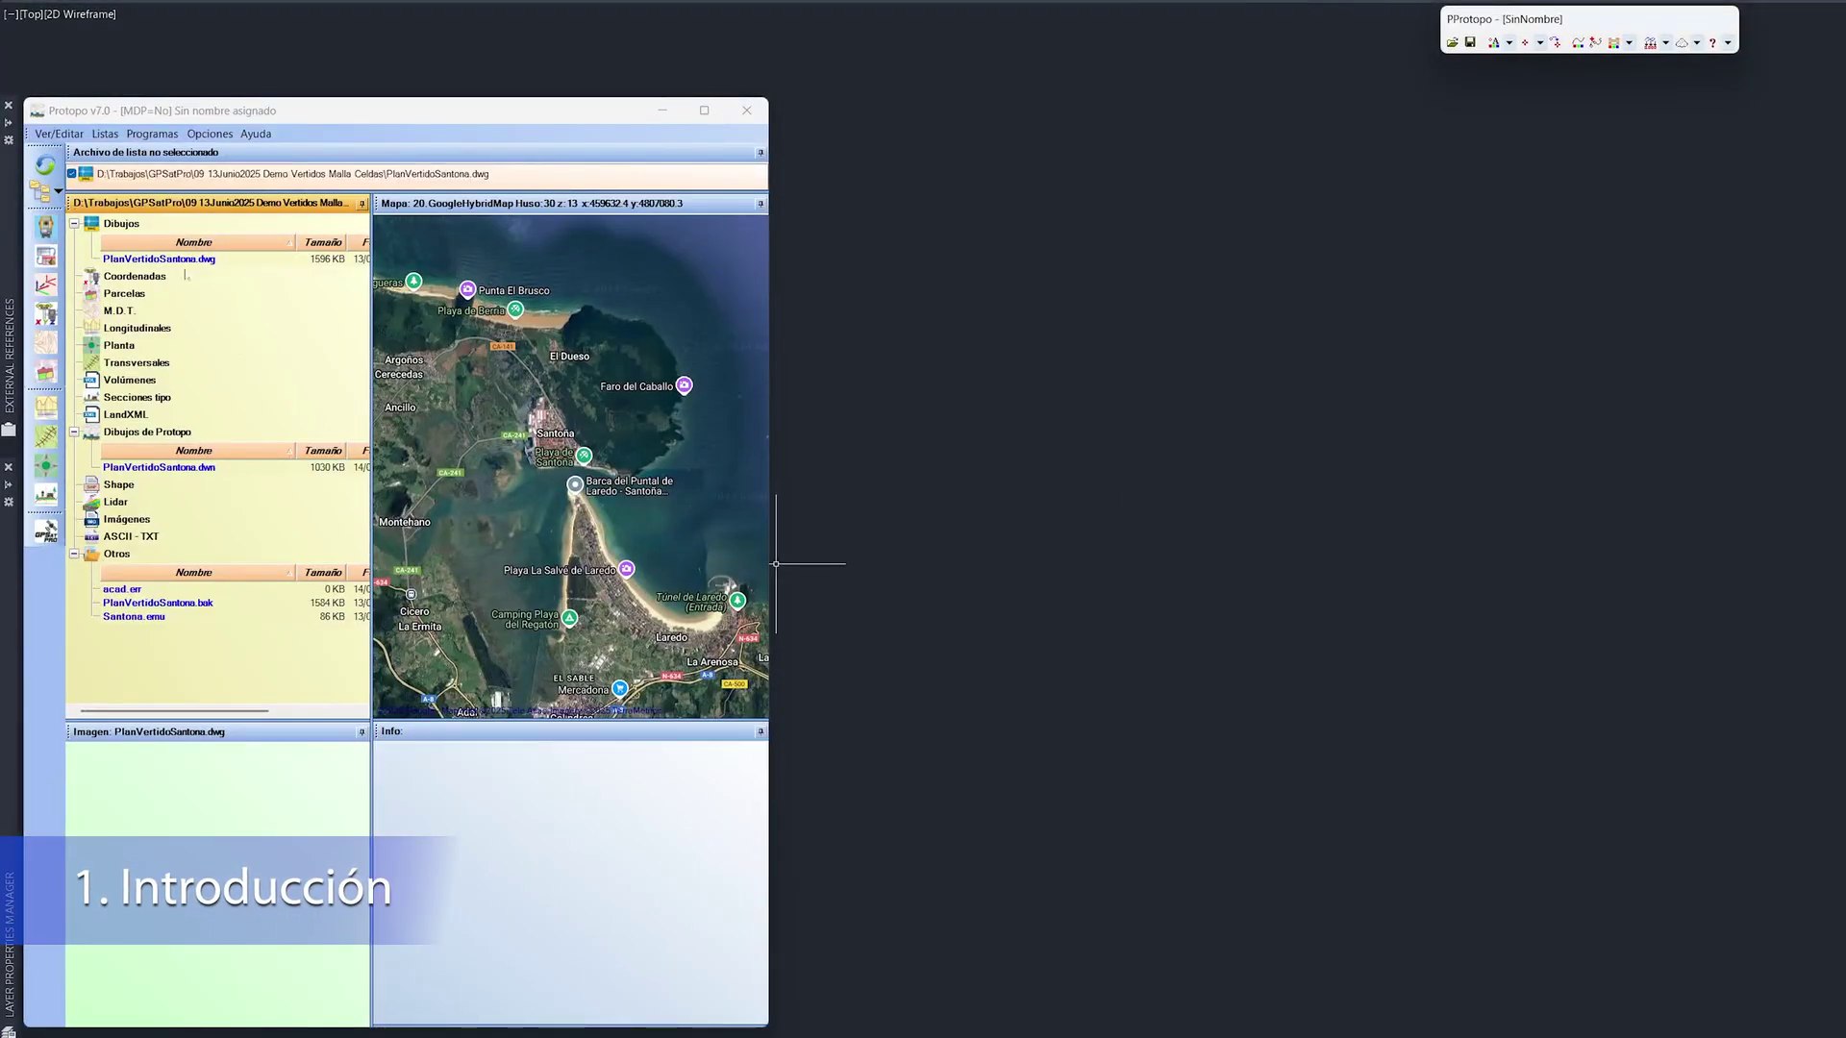
Open the drawing PlanVertidoSantona.dwg in the CAD and examine the red dumping rectangle off the coast
left_click(134, 259)
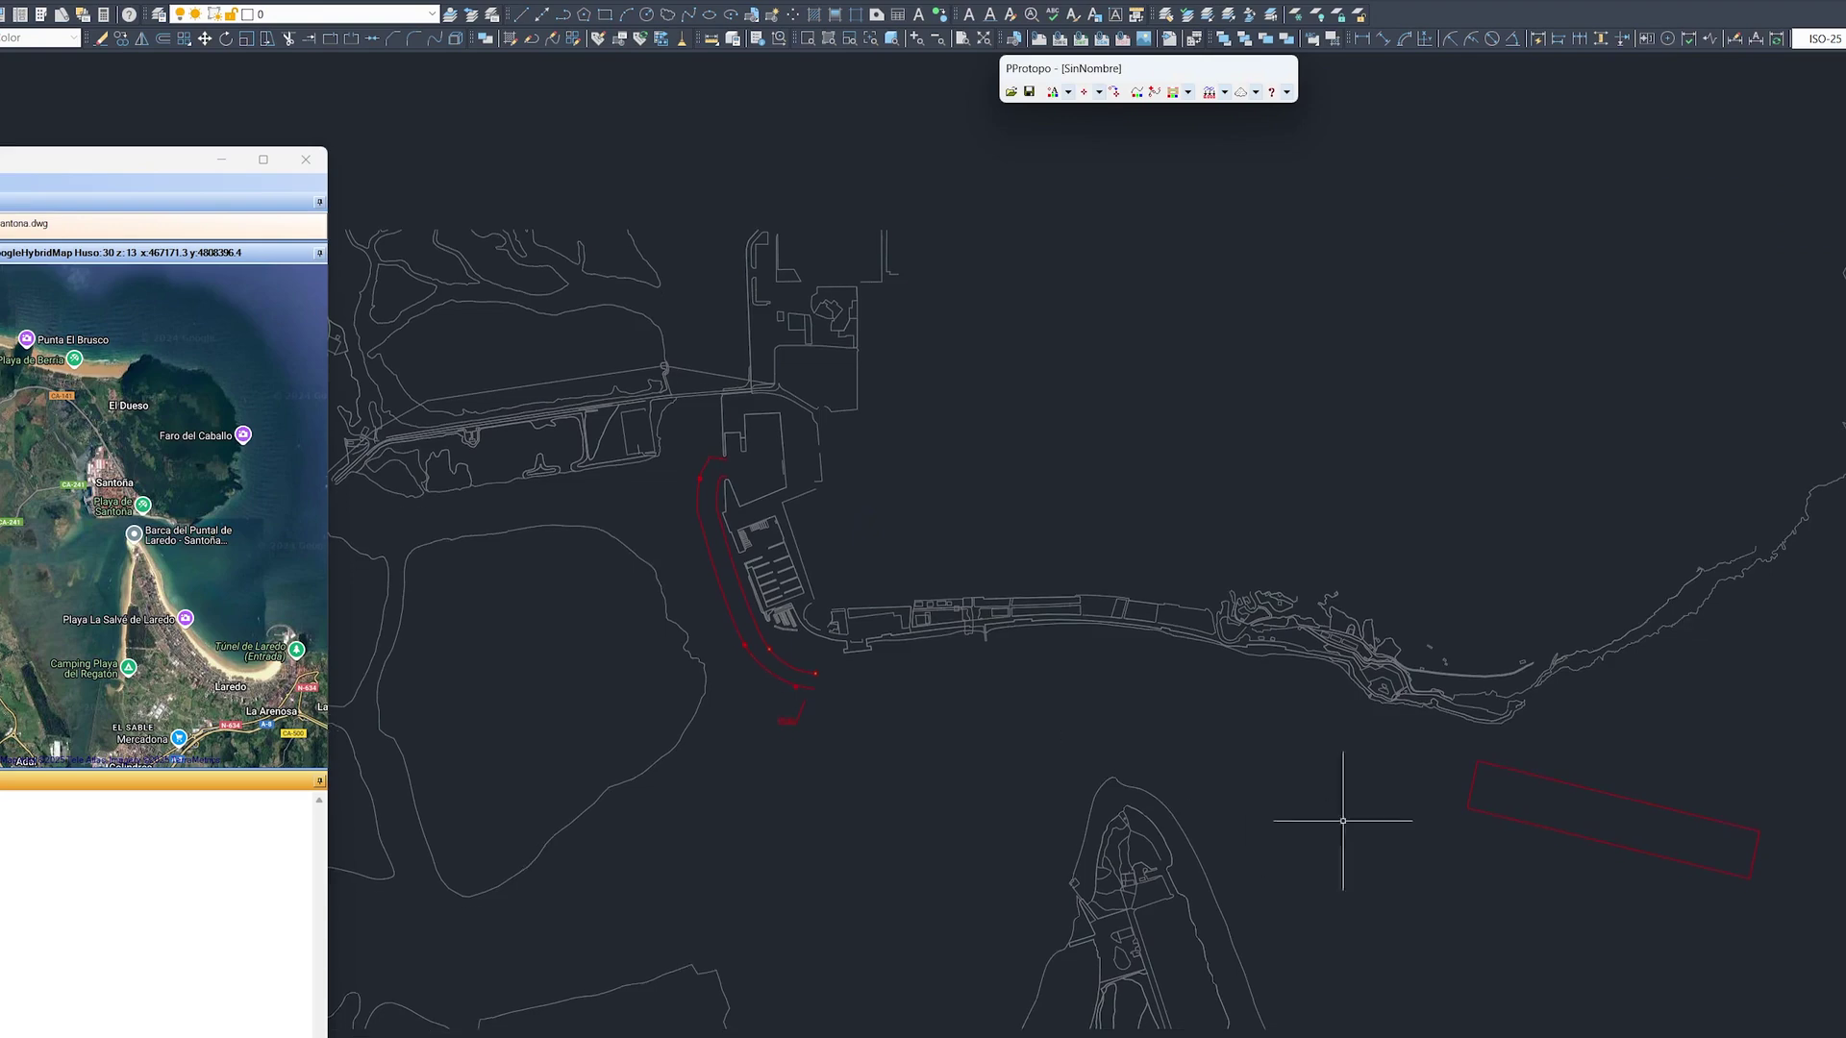
scroll(1731, 839, "up", 4)
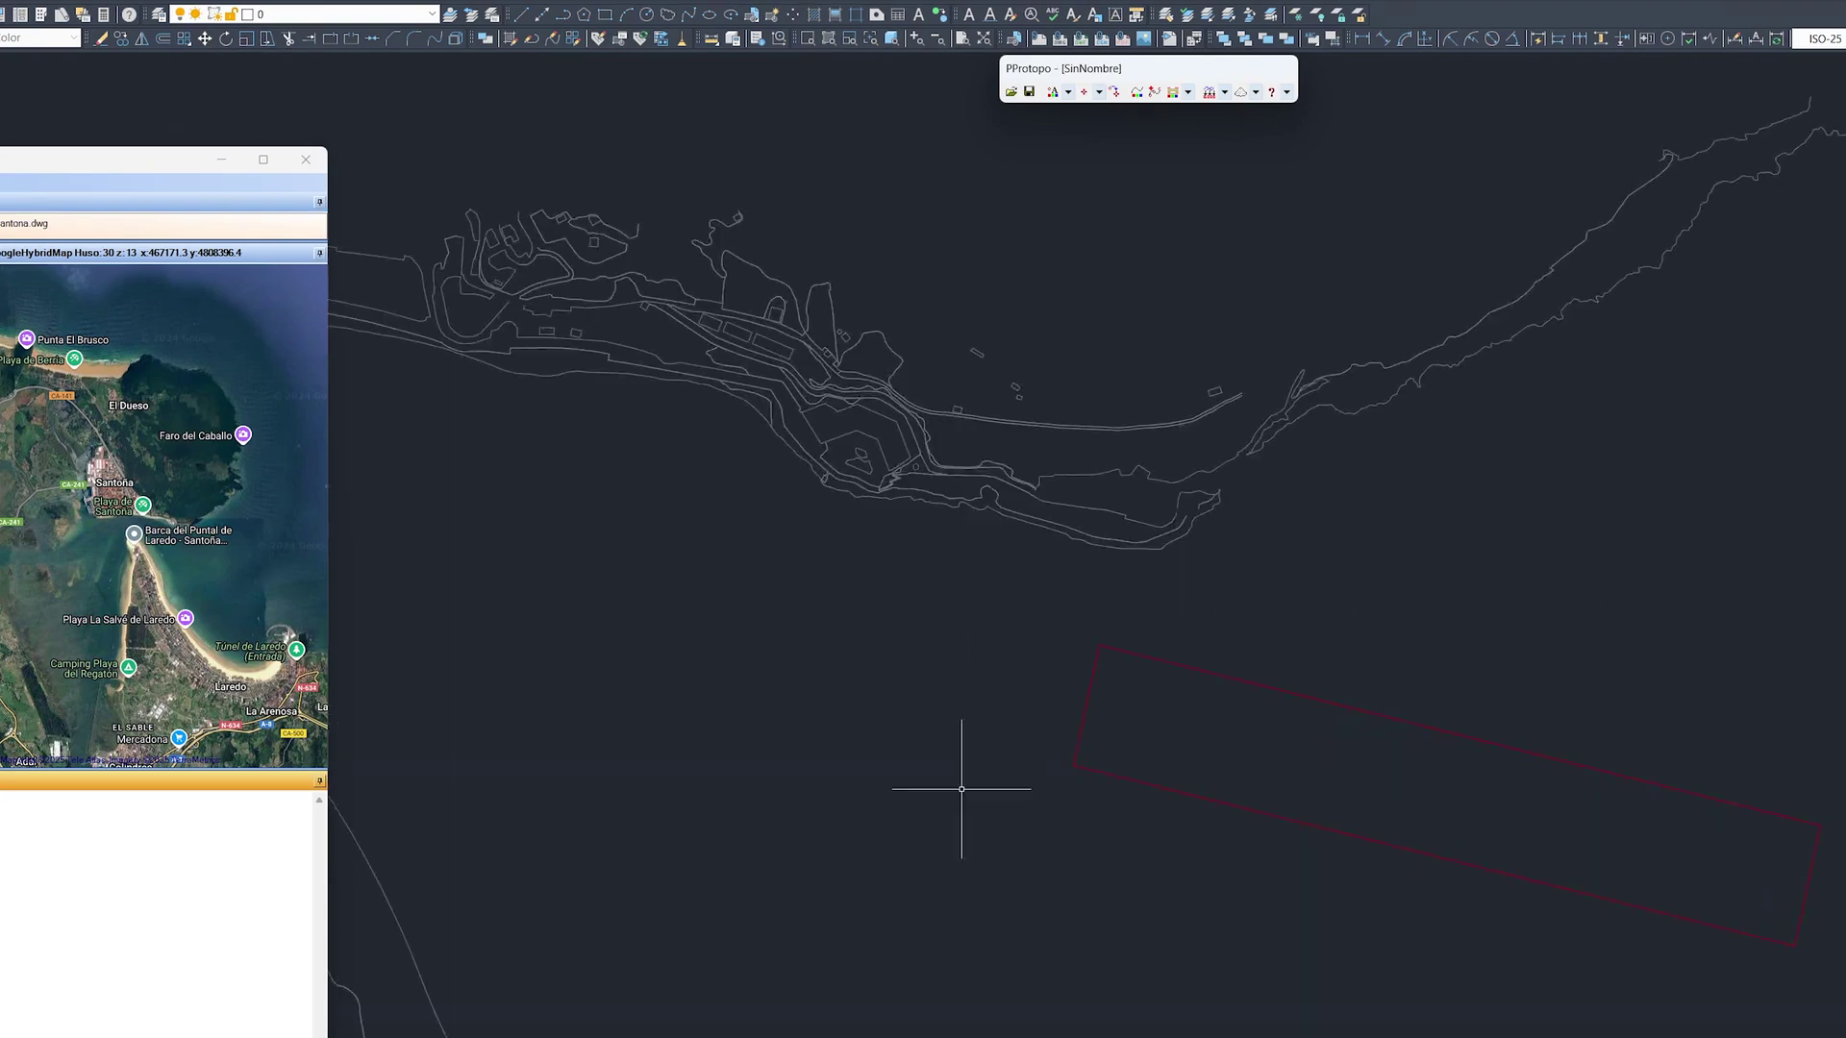
middle_click_drag(1653, 701, 1240, 689)
scroll(1145, 688, "up", 2)
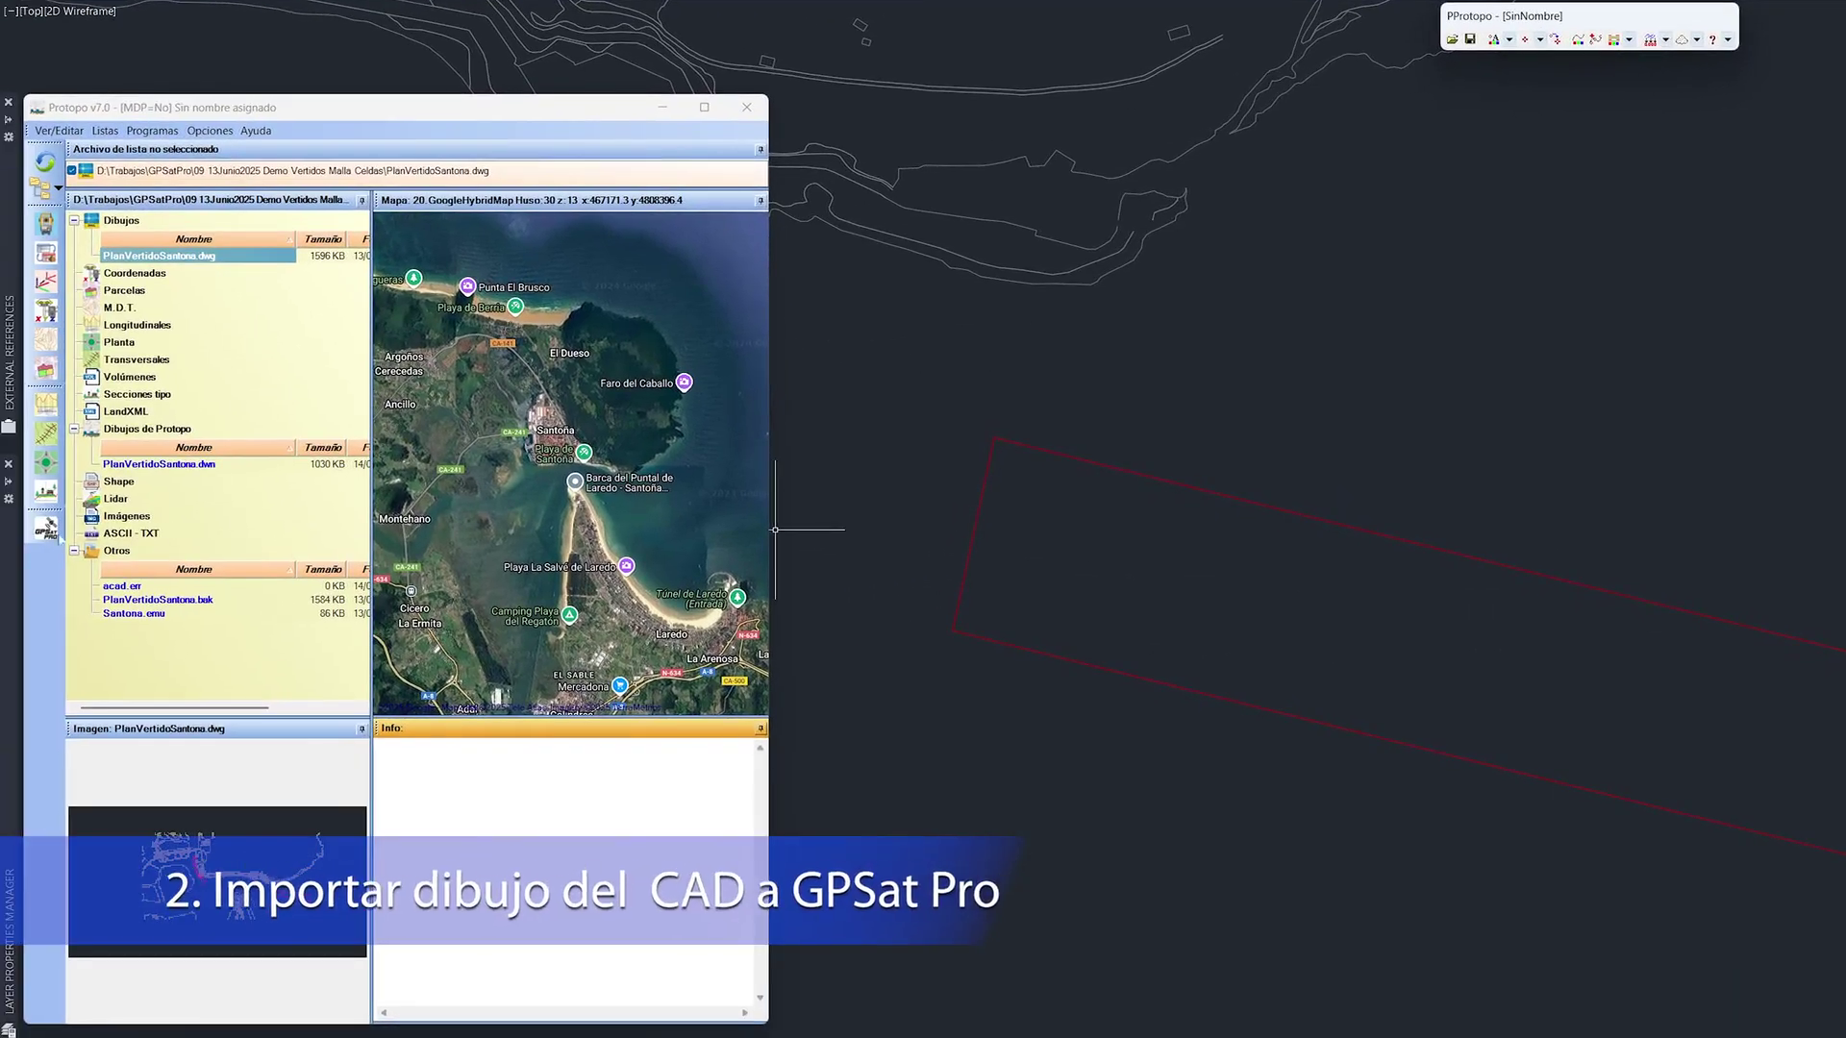
Switch to GPSatPro and import the complete CAD drawing in UTM zone 30, including extruded entities and without any coordinate transformation
left_click(46, 529)
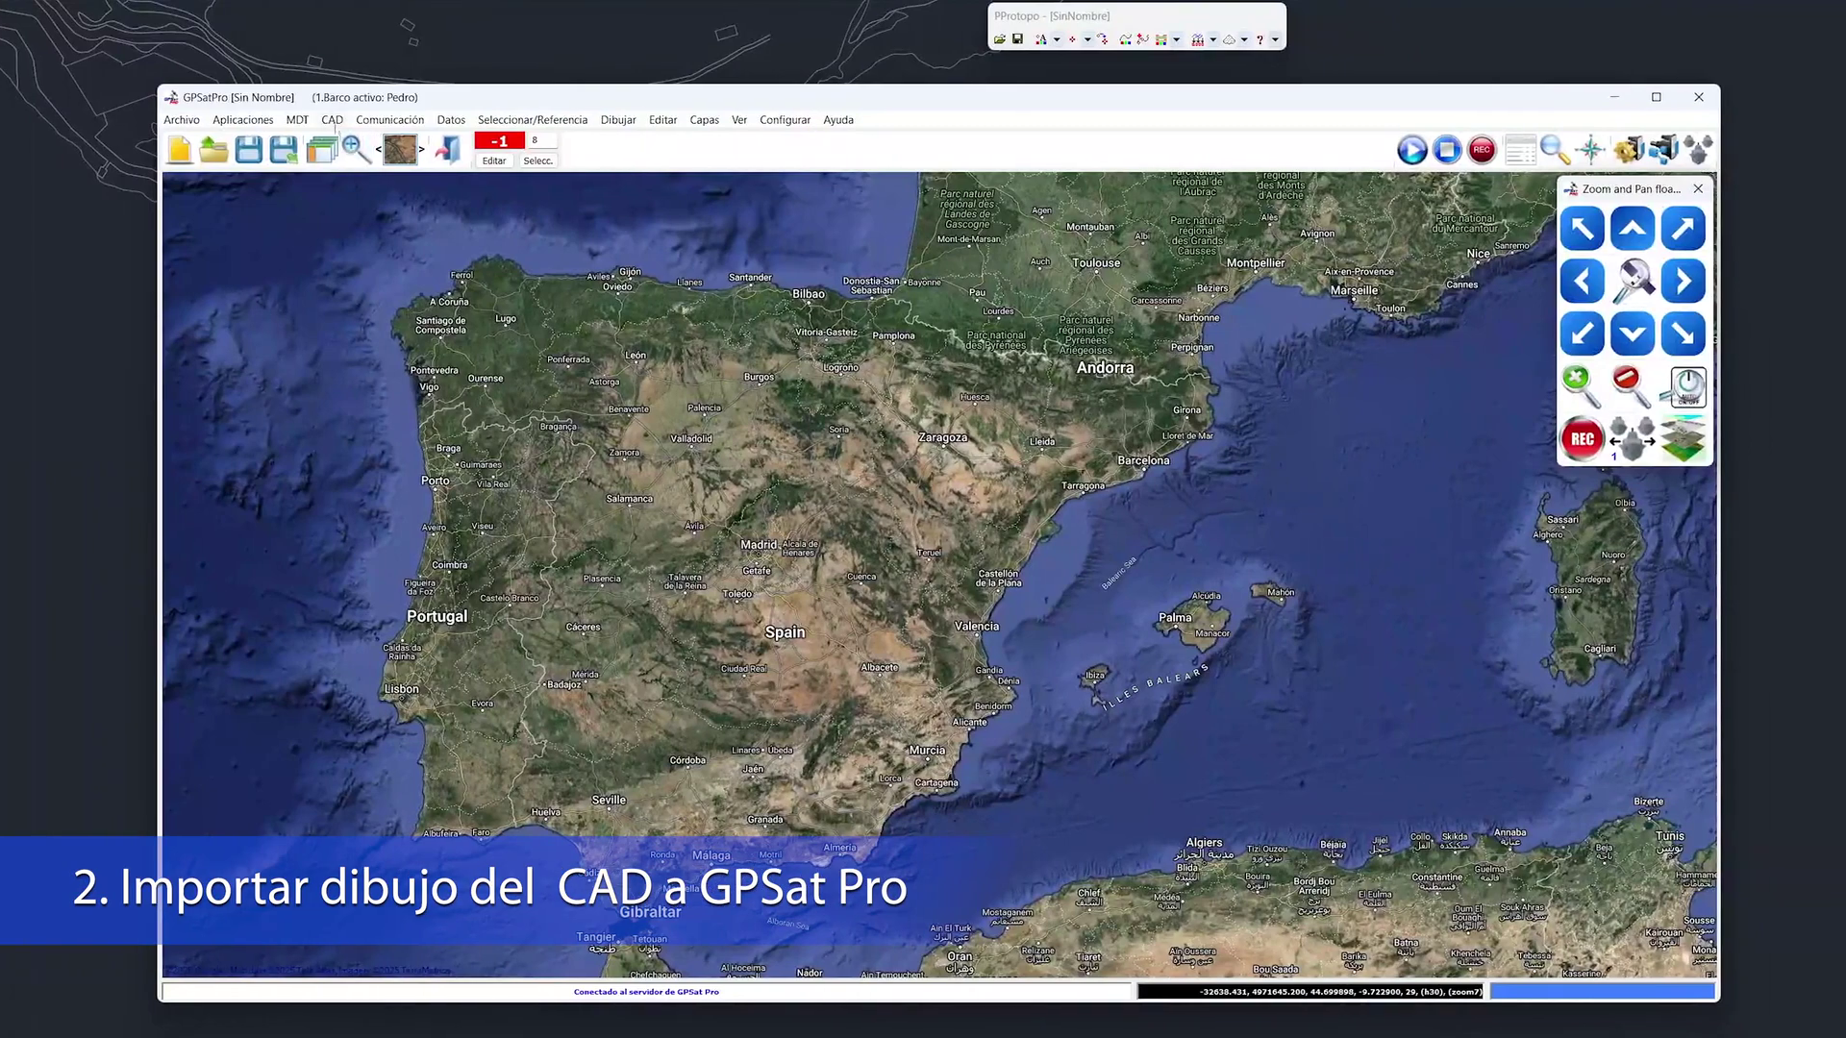
left_click(531, 119)
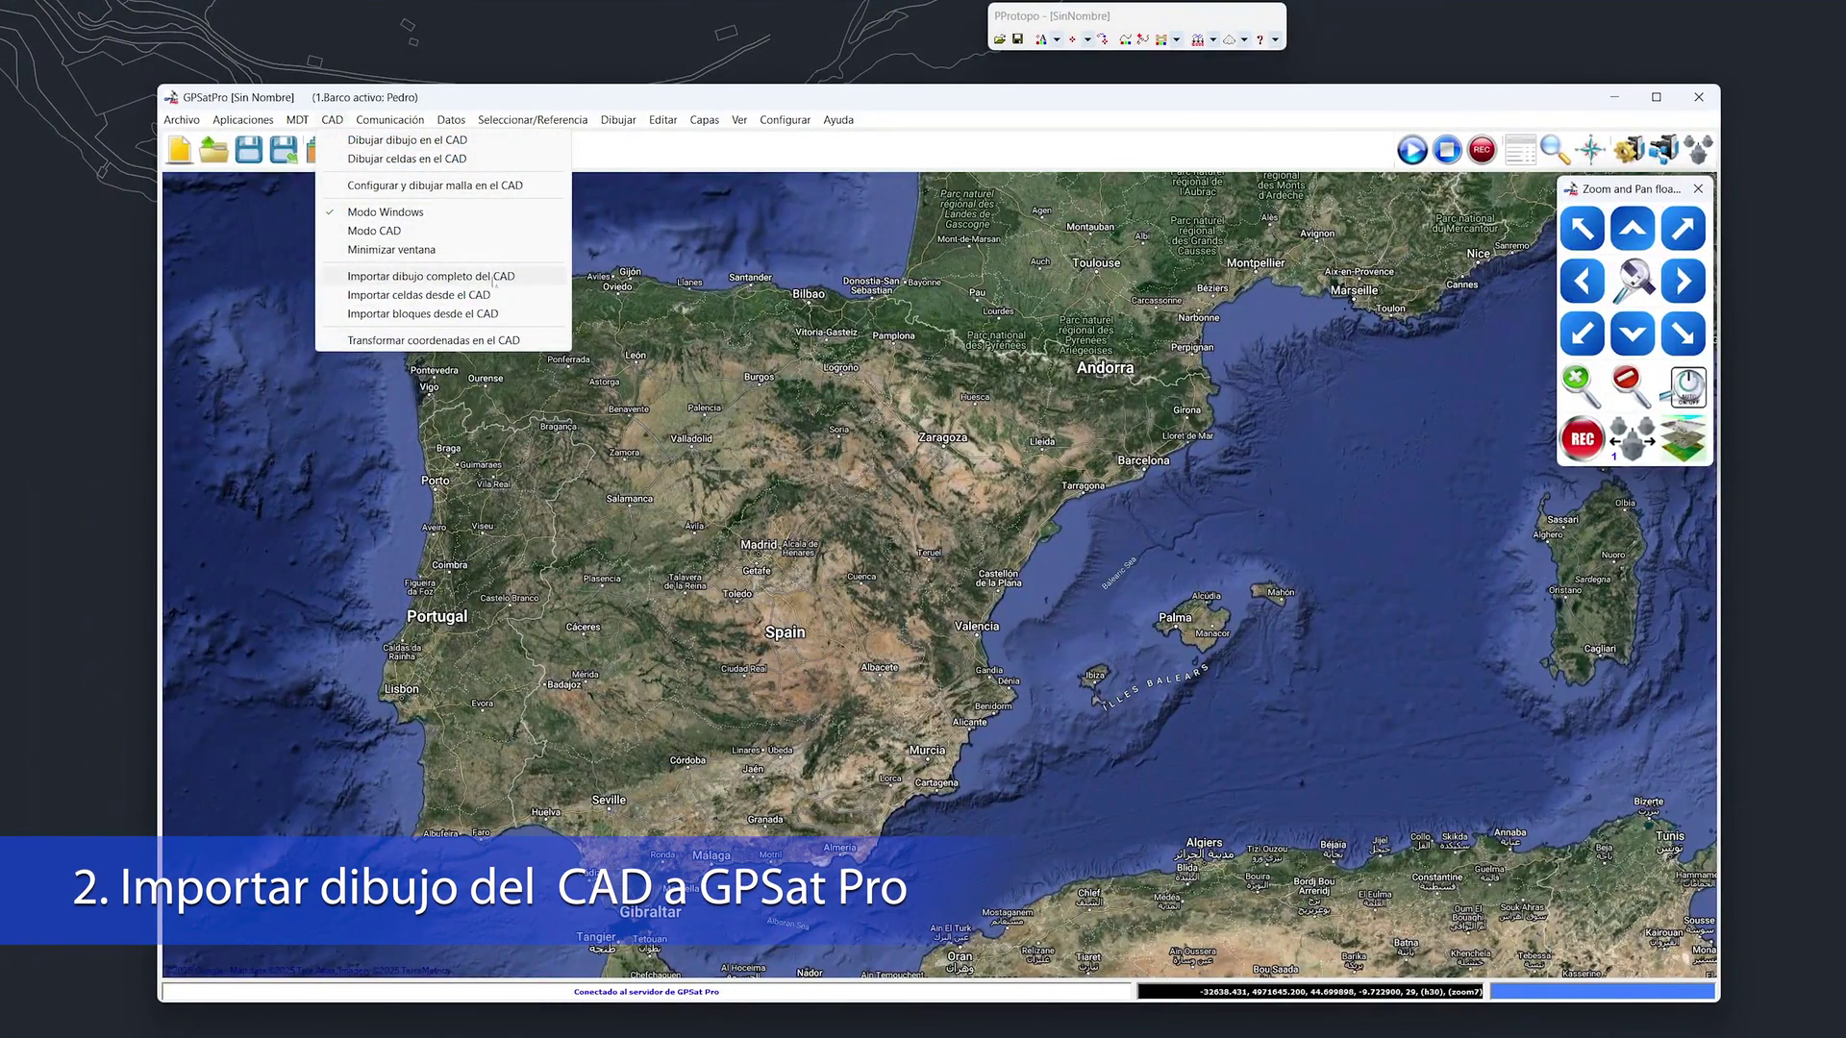
left_click(446, 277)
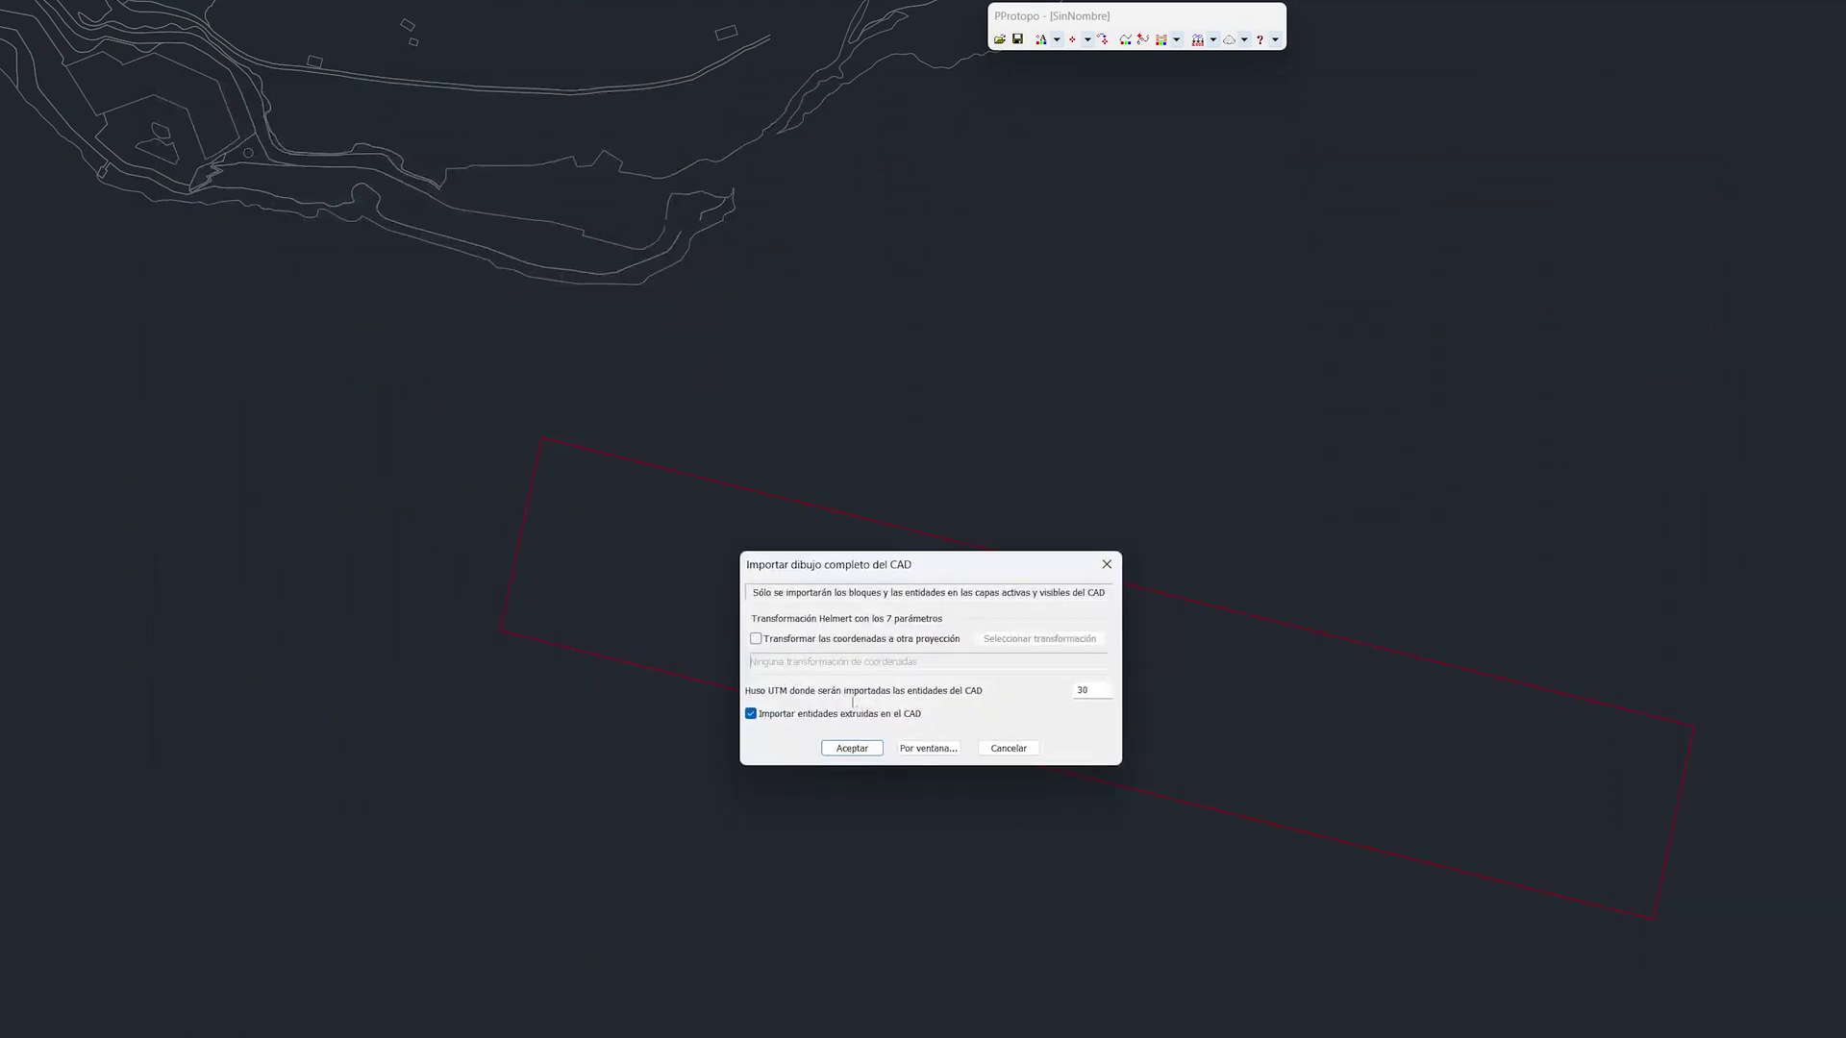
double_click(1086, 690)
left_click(852, 749)
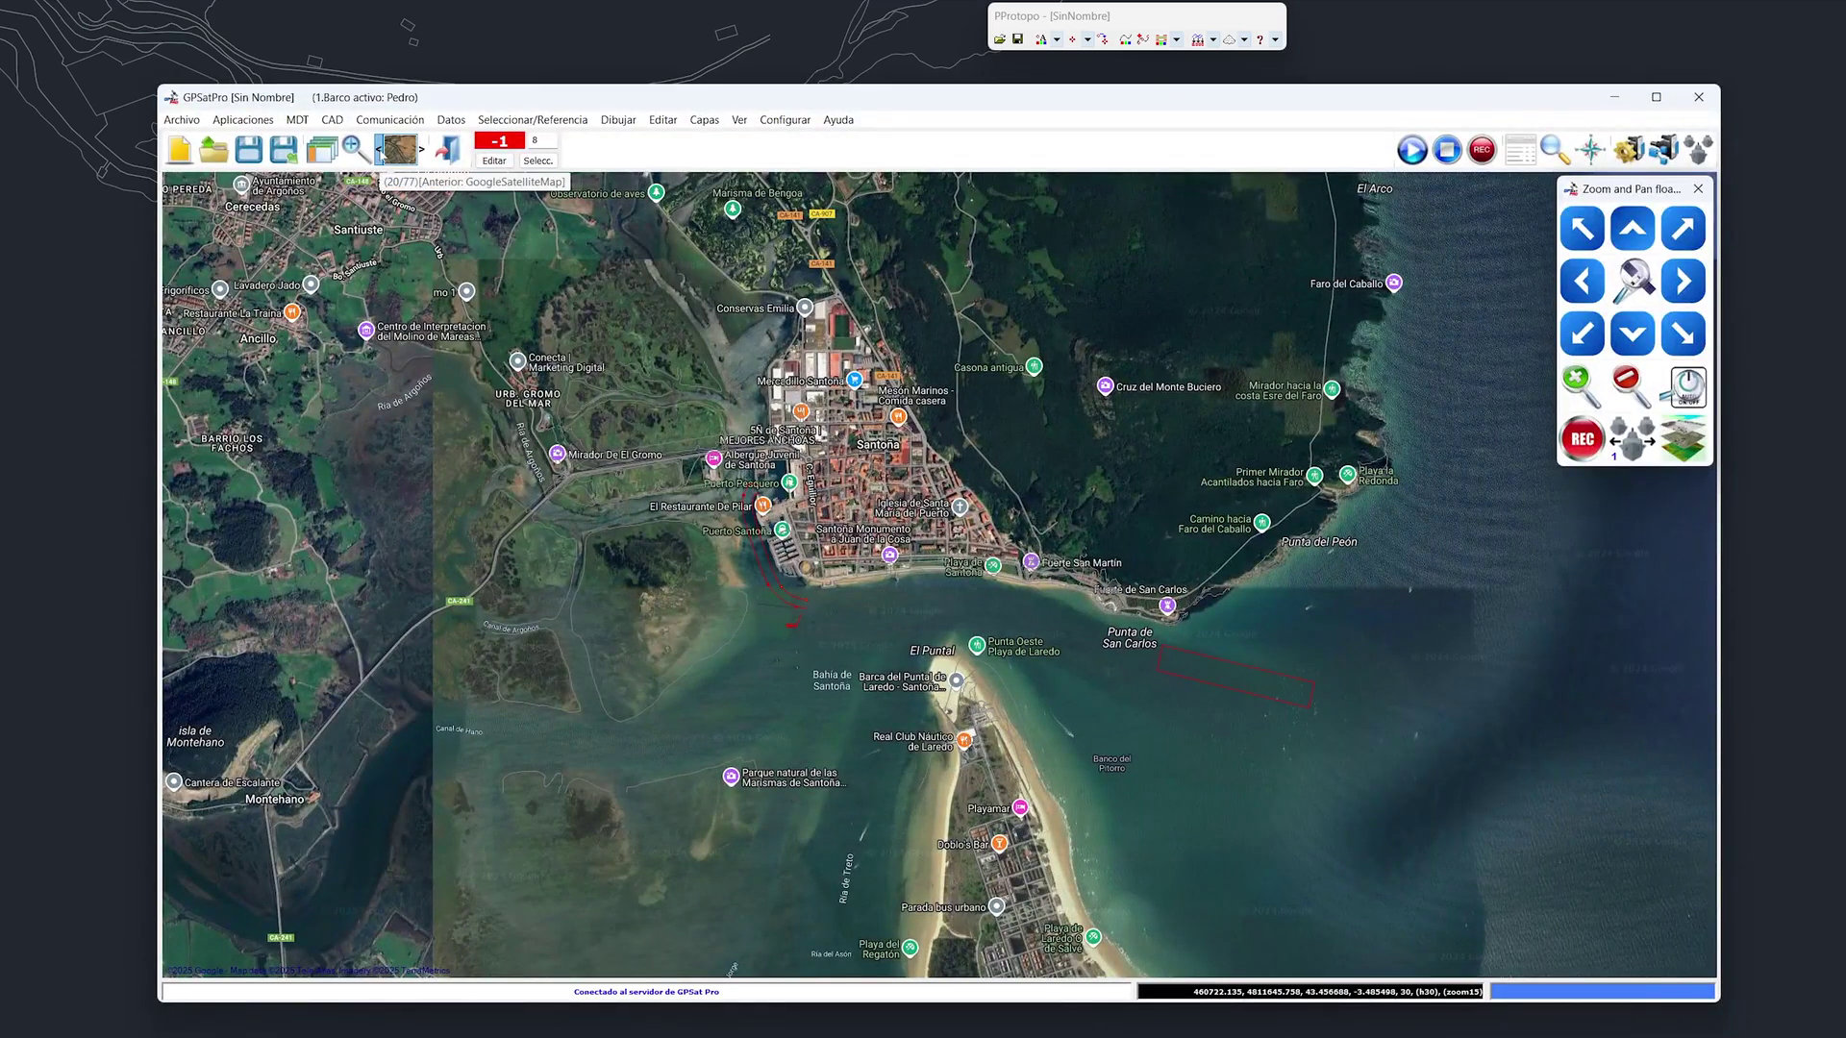
Change the background map to the plain street map so the imported lines stand out
left_click(378, 149)
left_click(377, 149)
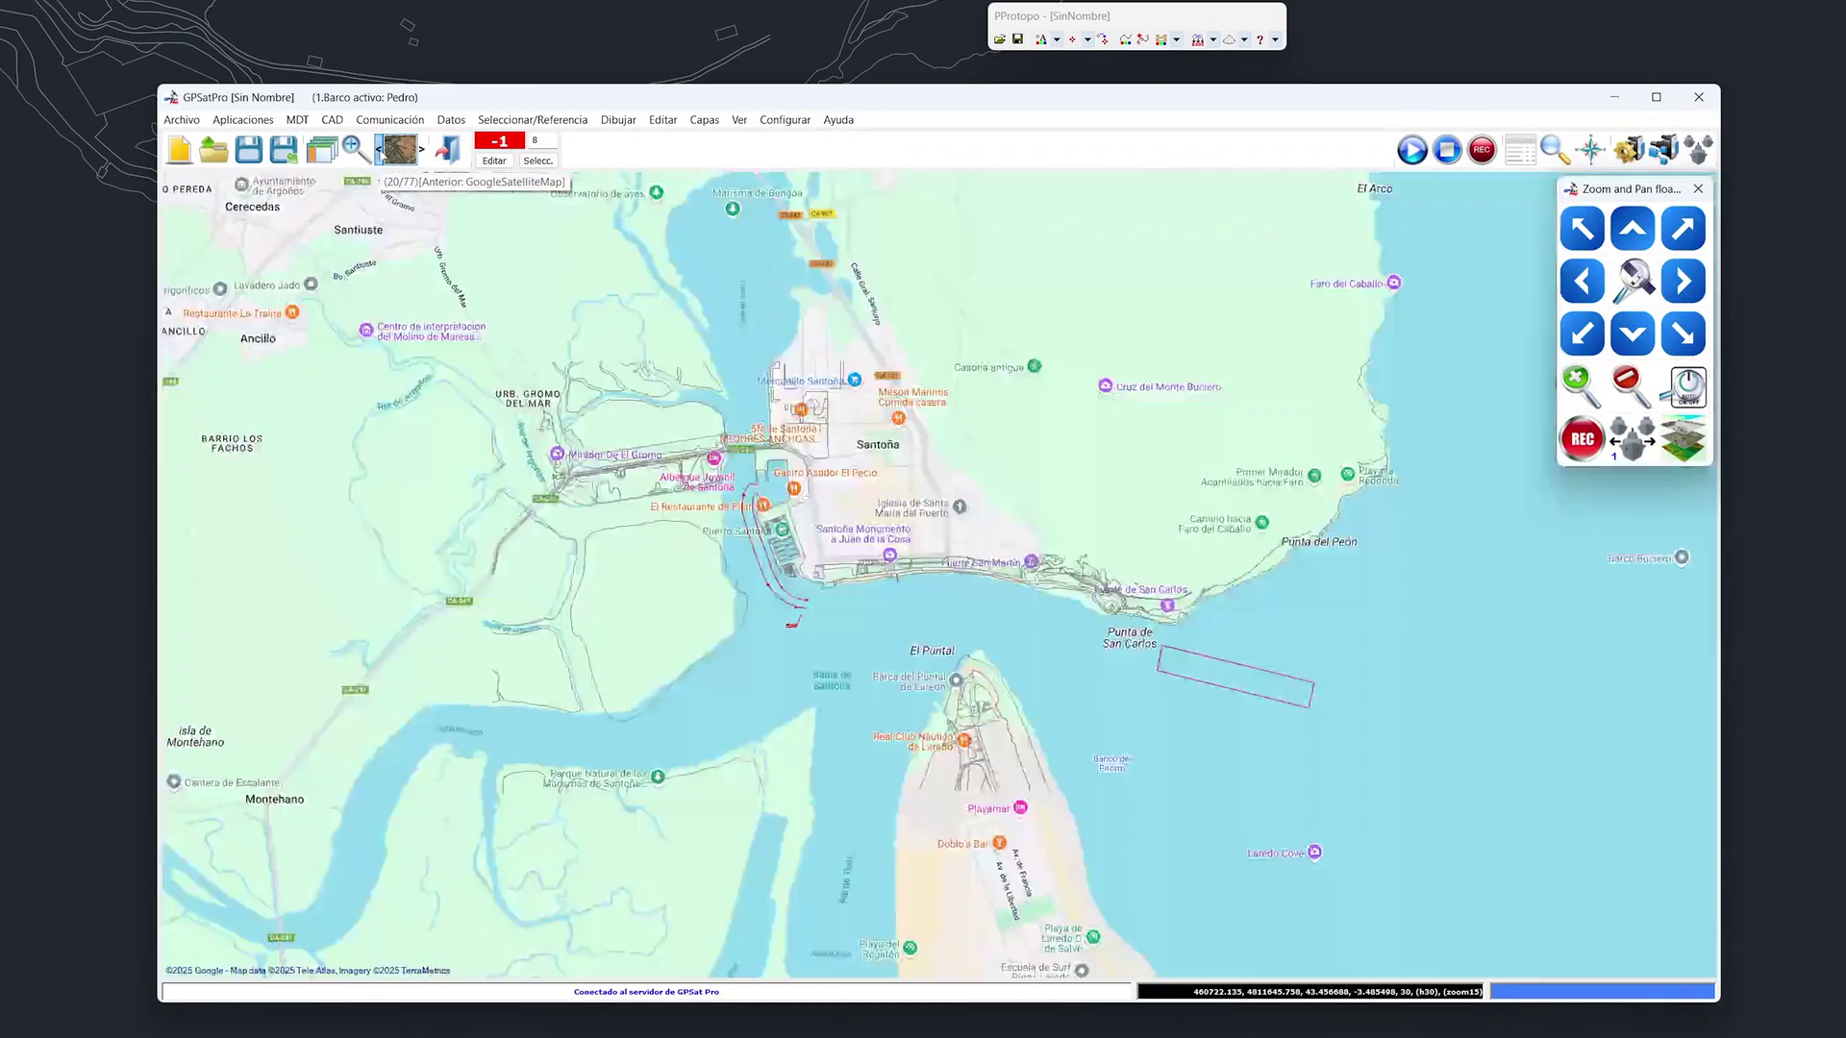
left_click_drag(1003, 652, 990, 650)
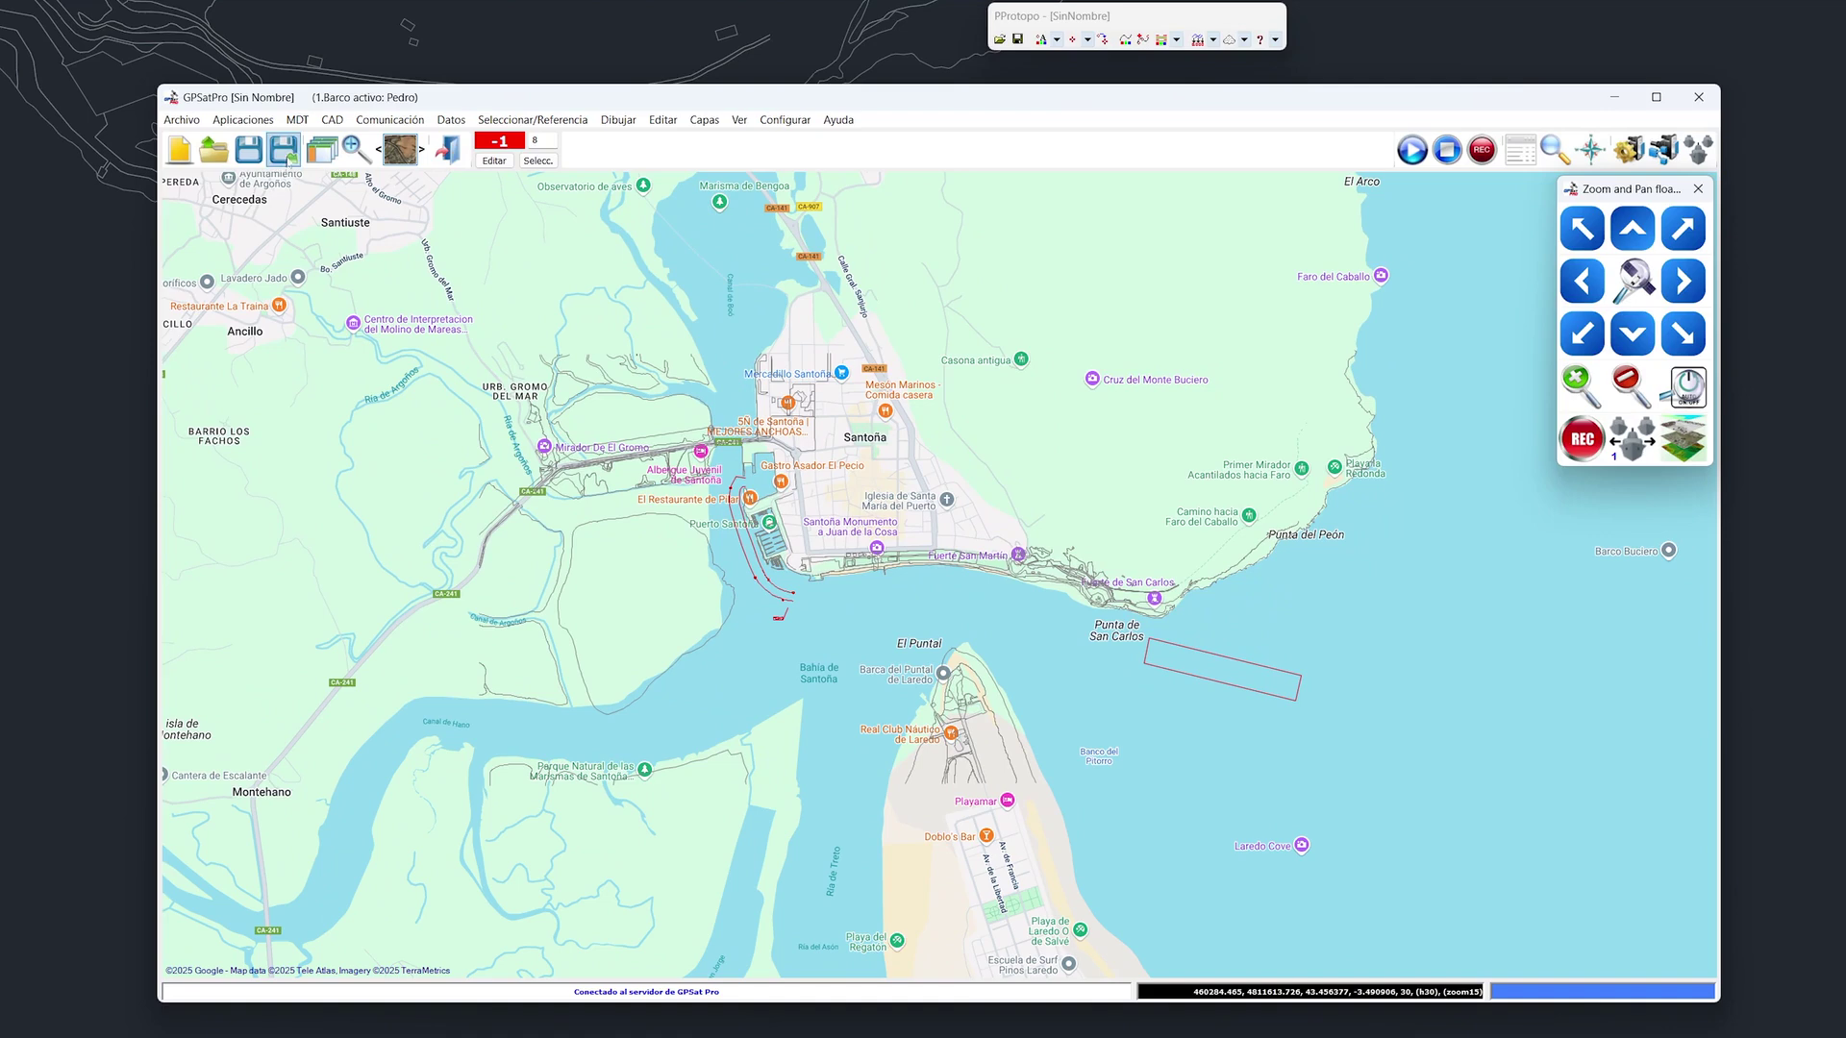
Save the imported drawing as PlanVertidoSantona.dwn, replacing the existing file
left_click(287, 154)
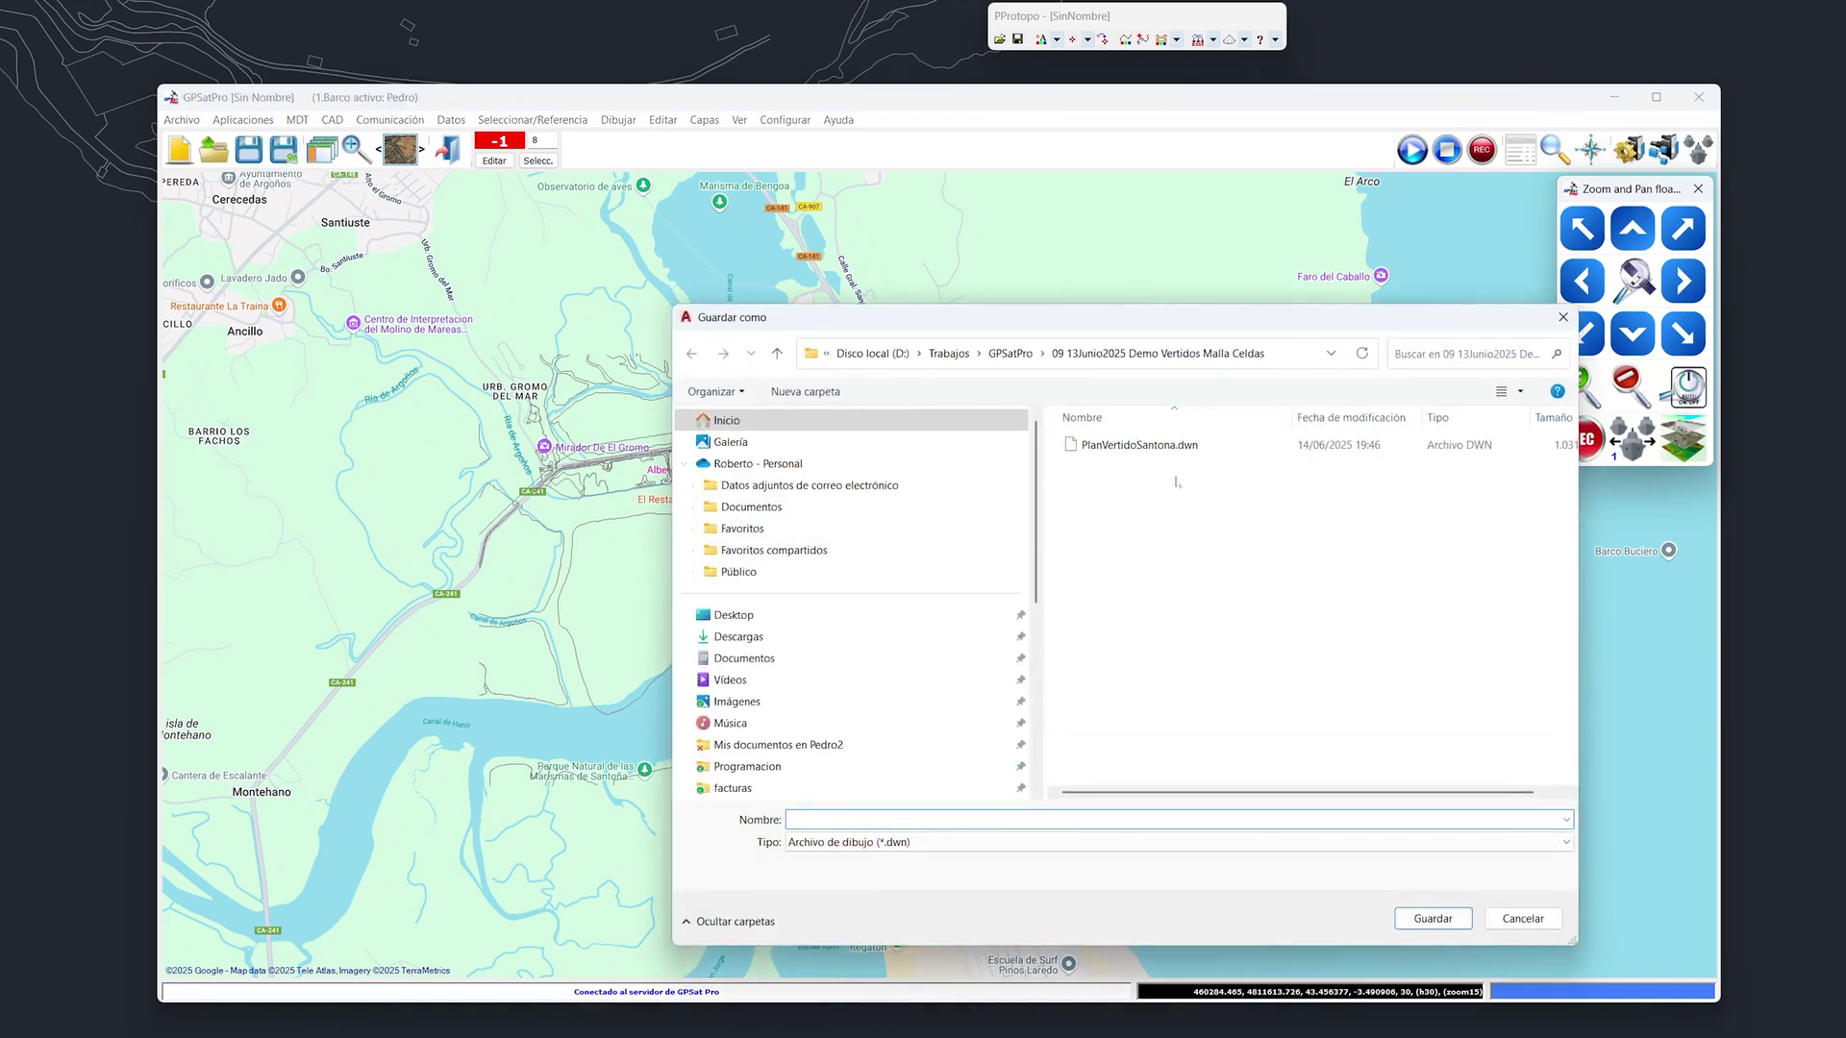
left_click(1149, 448)
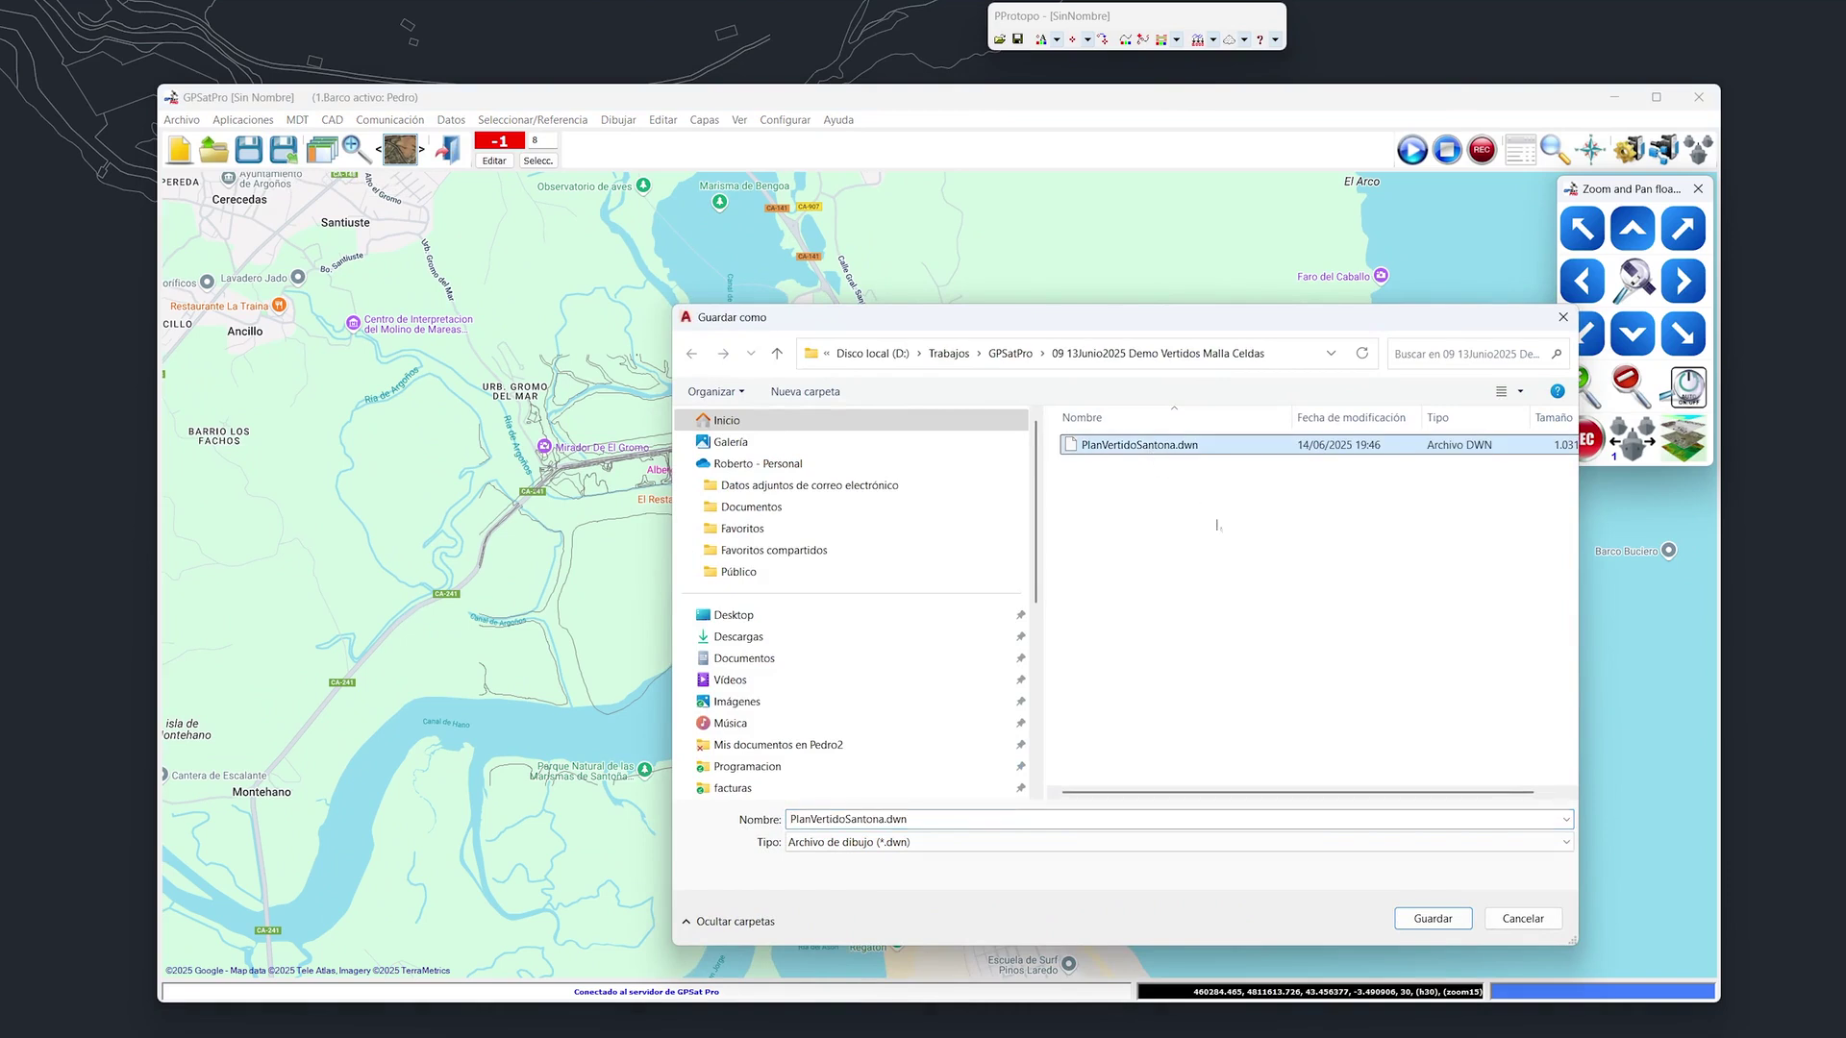
left_click(1439, 921)
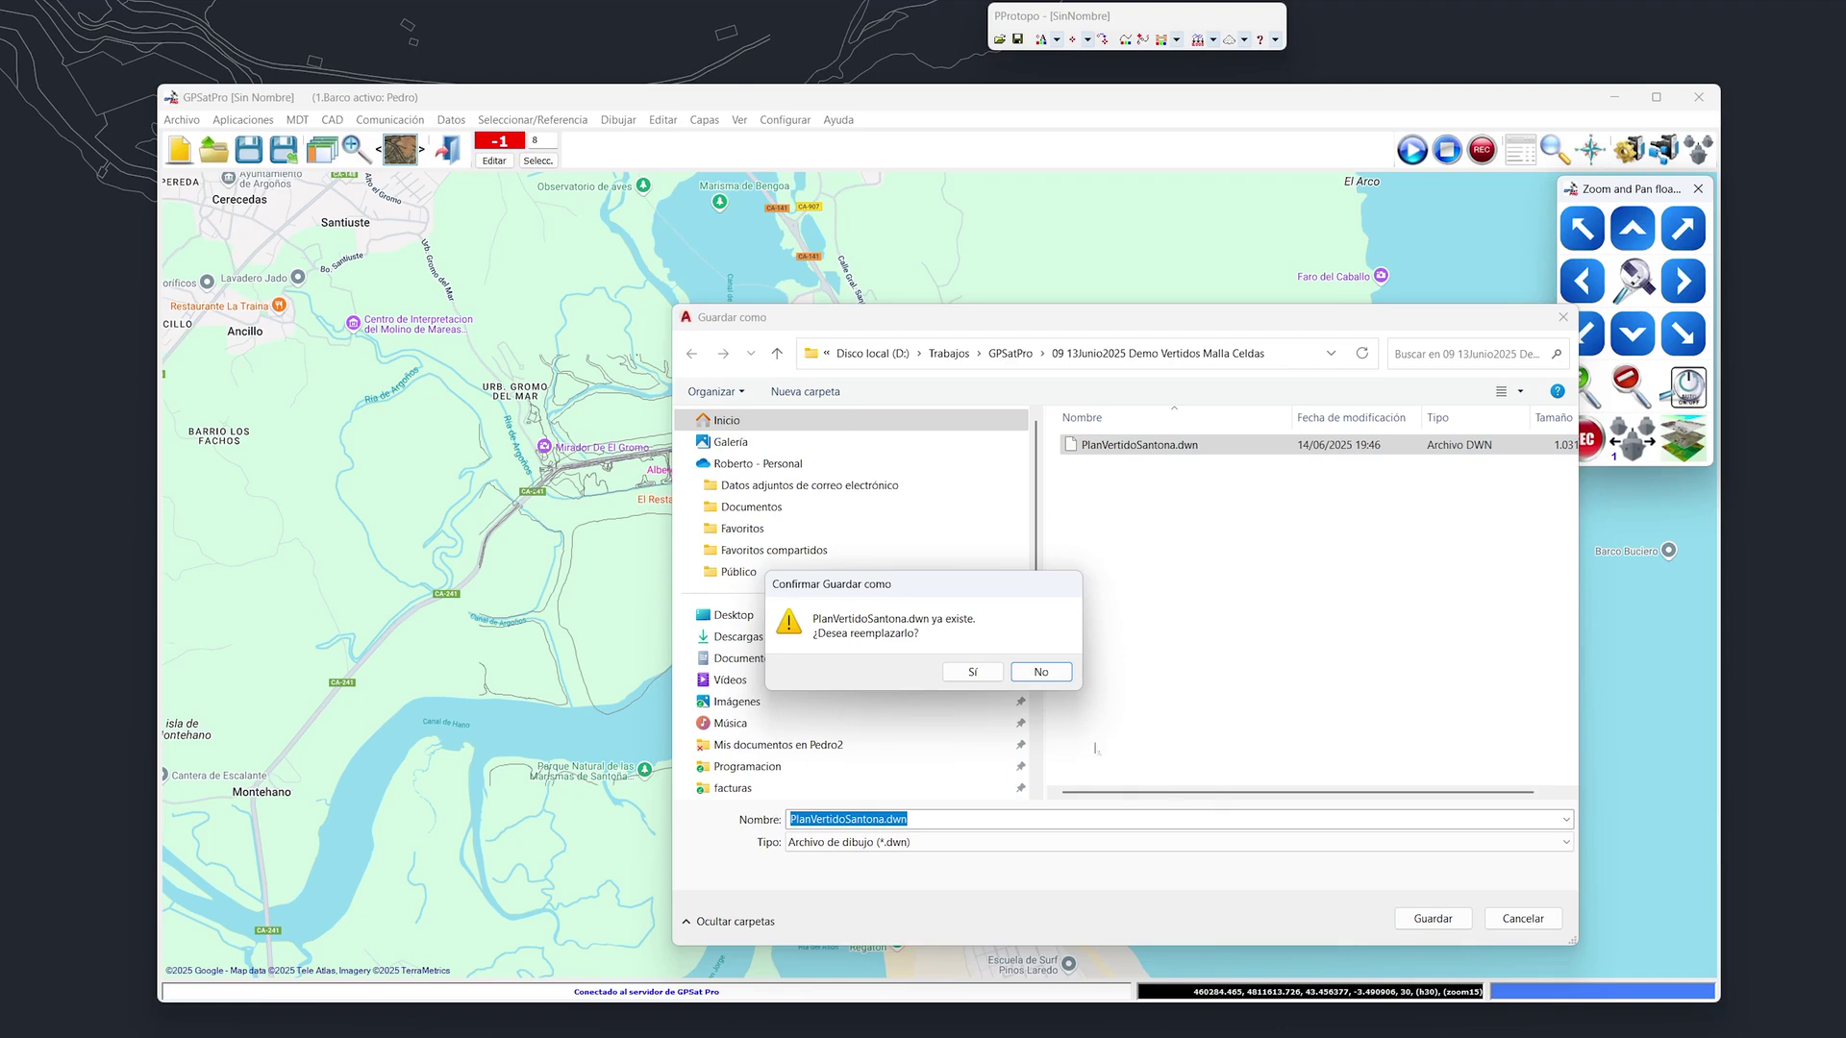
left_click(972, 672)
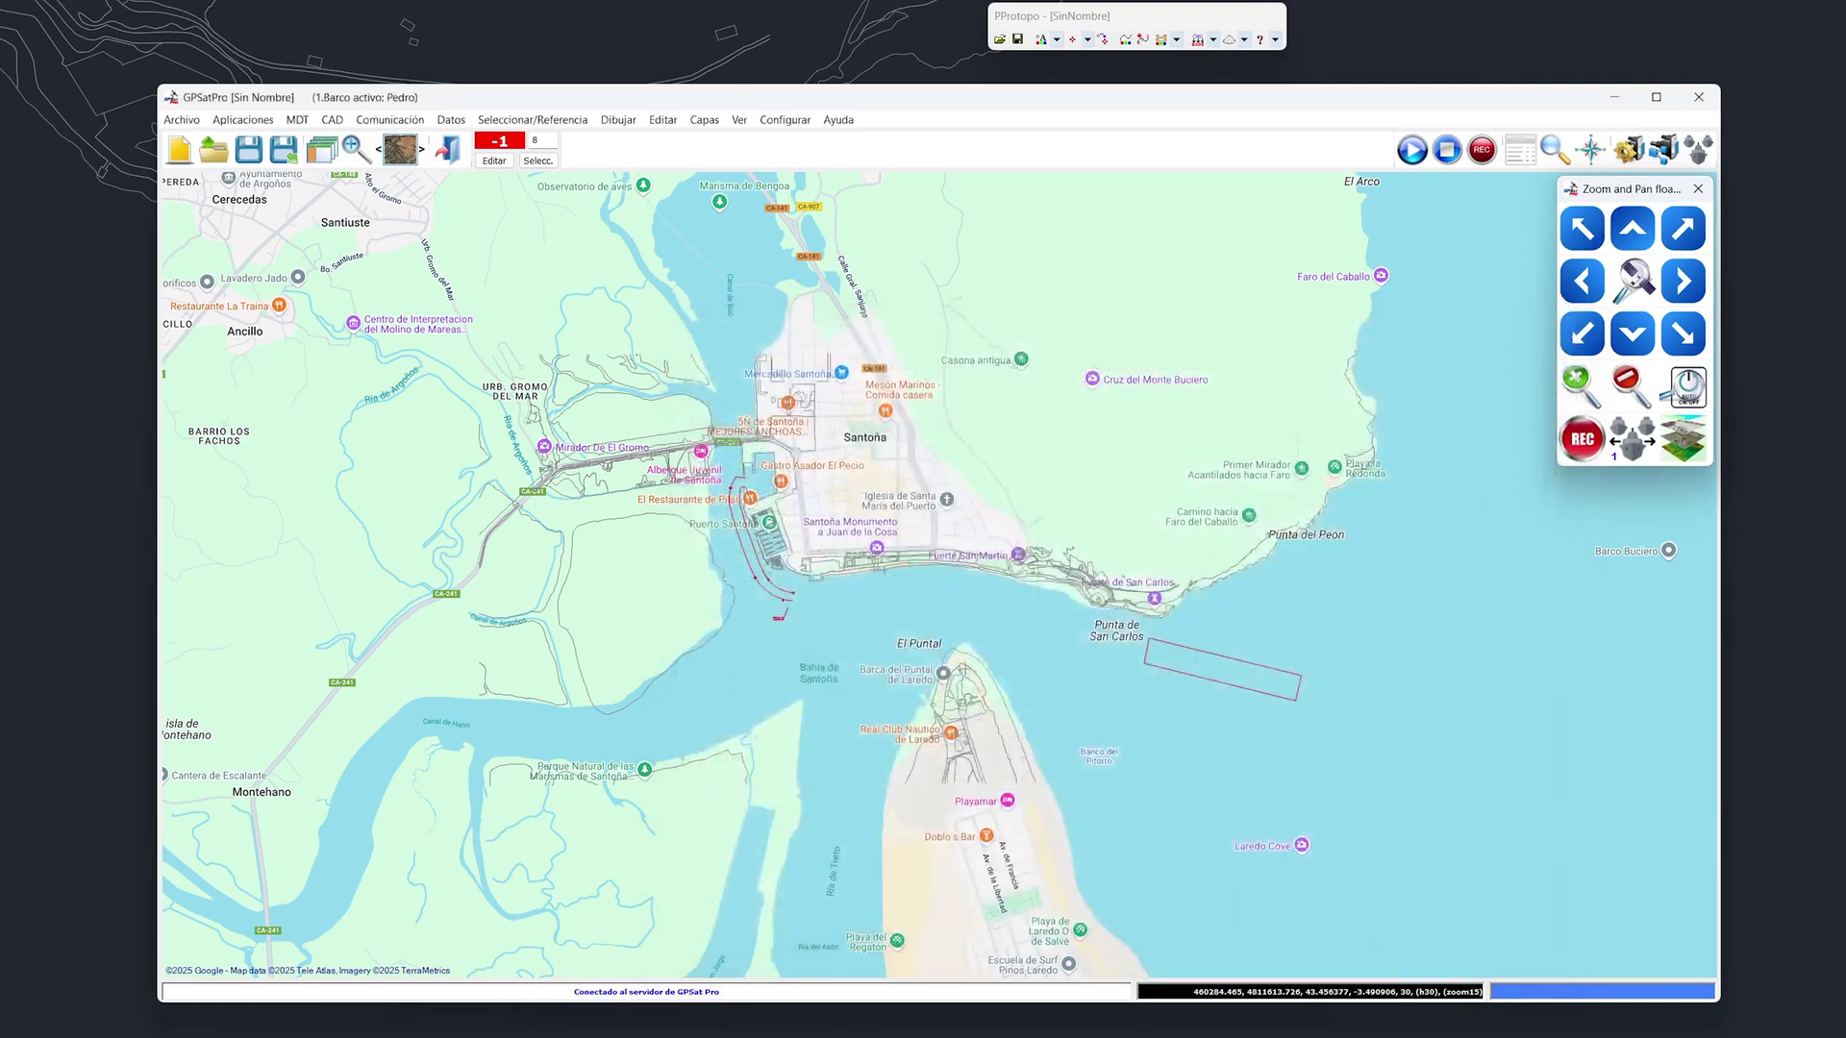
Open the settings for configuring and drawing a cell mesh in the CAD over the dumping rectangle
scroll(867, 534, "up", 1)
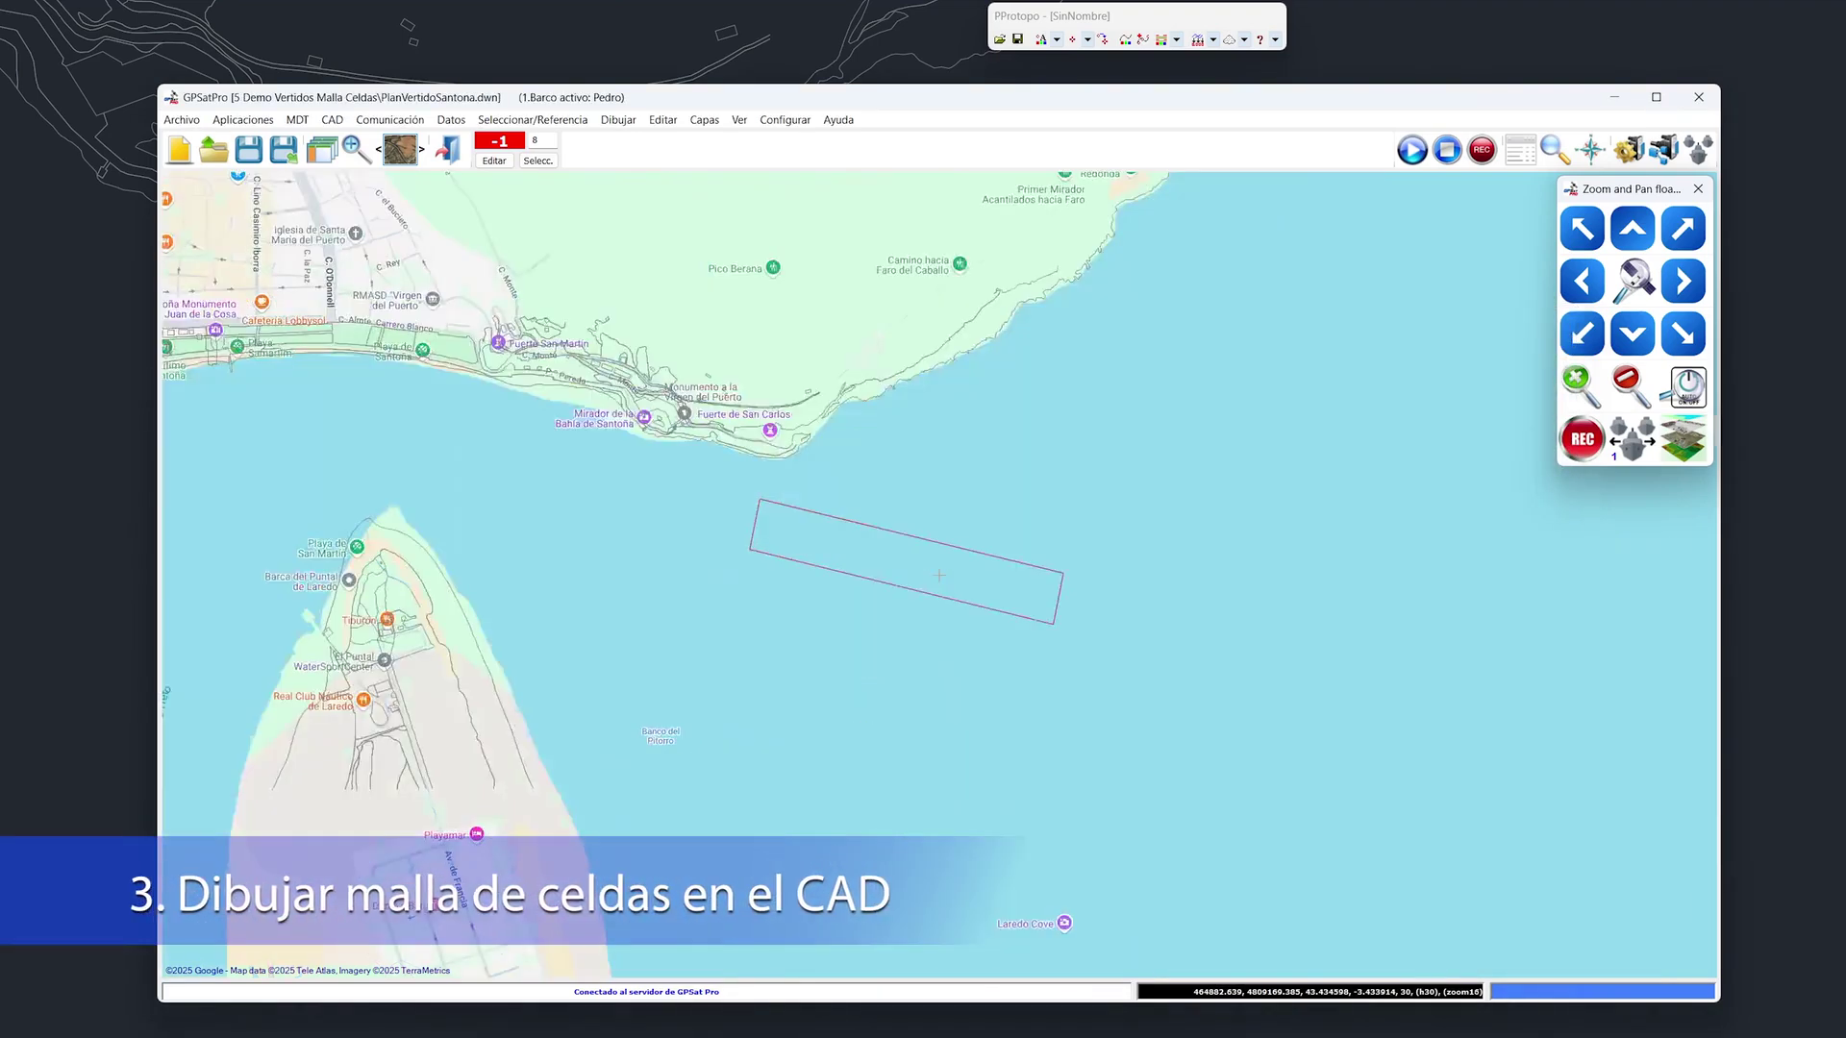
scroll(846, 519, "up", 1)
scroll(1057, 624, "up", 1)
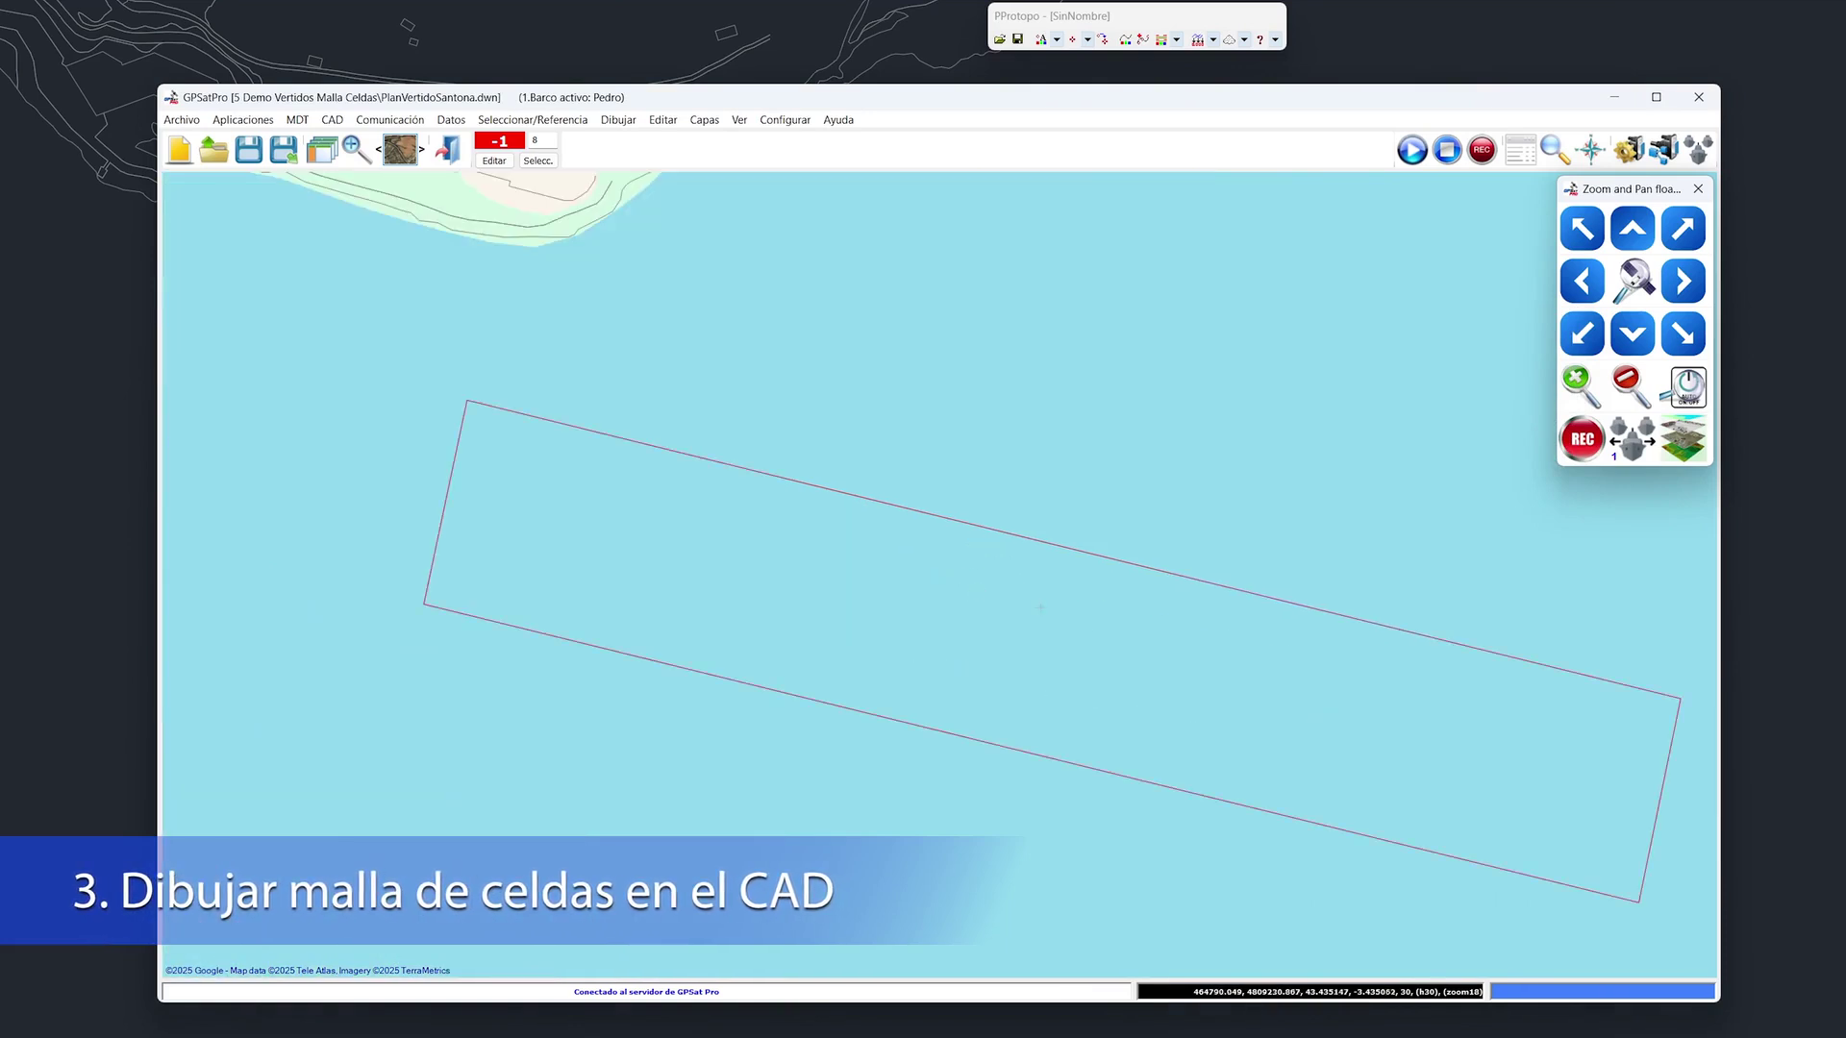
middle_click_drag(1115, 647, 993, 540)
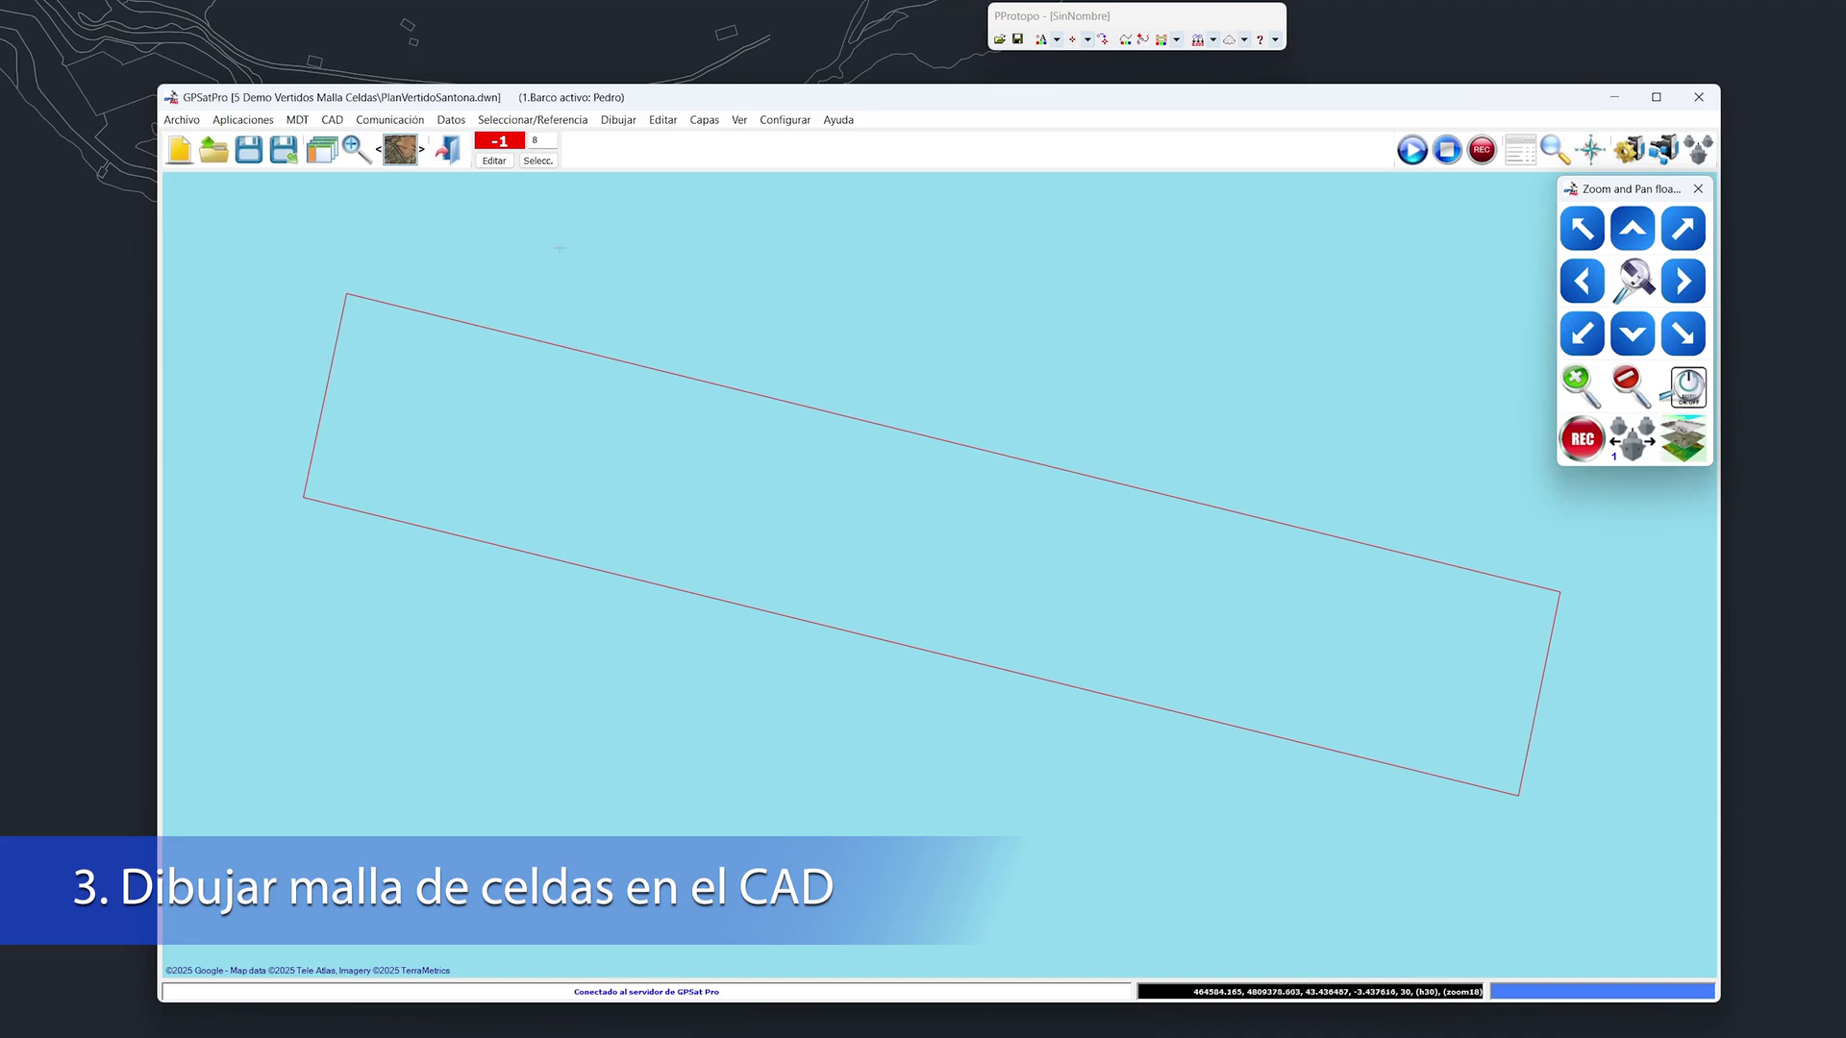
left_click(338, 123)
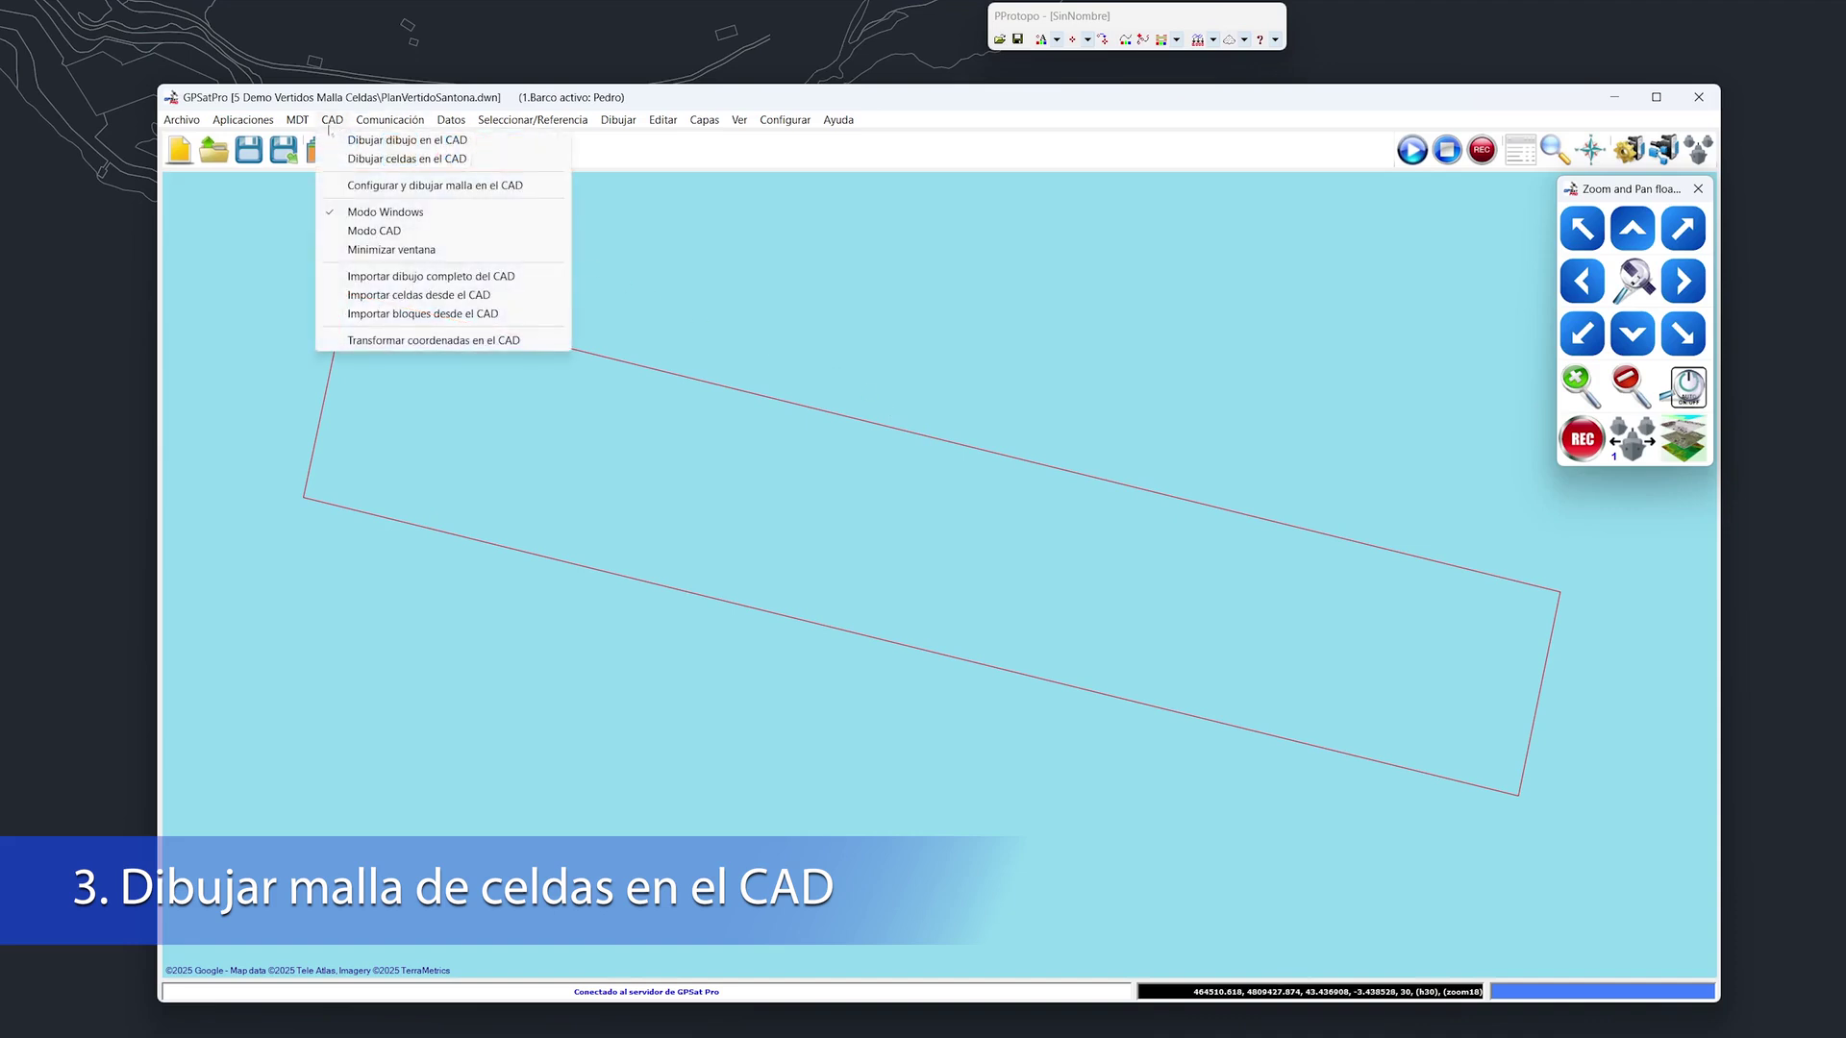
left_click(423, 186)
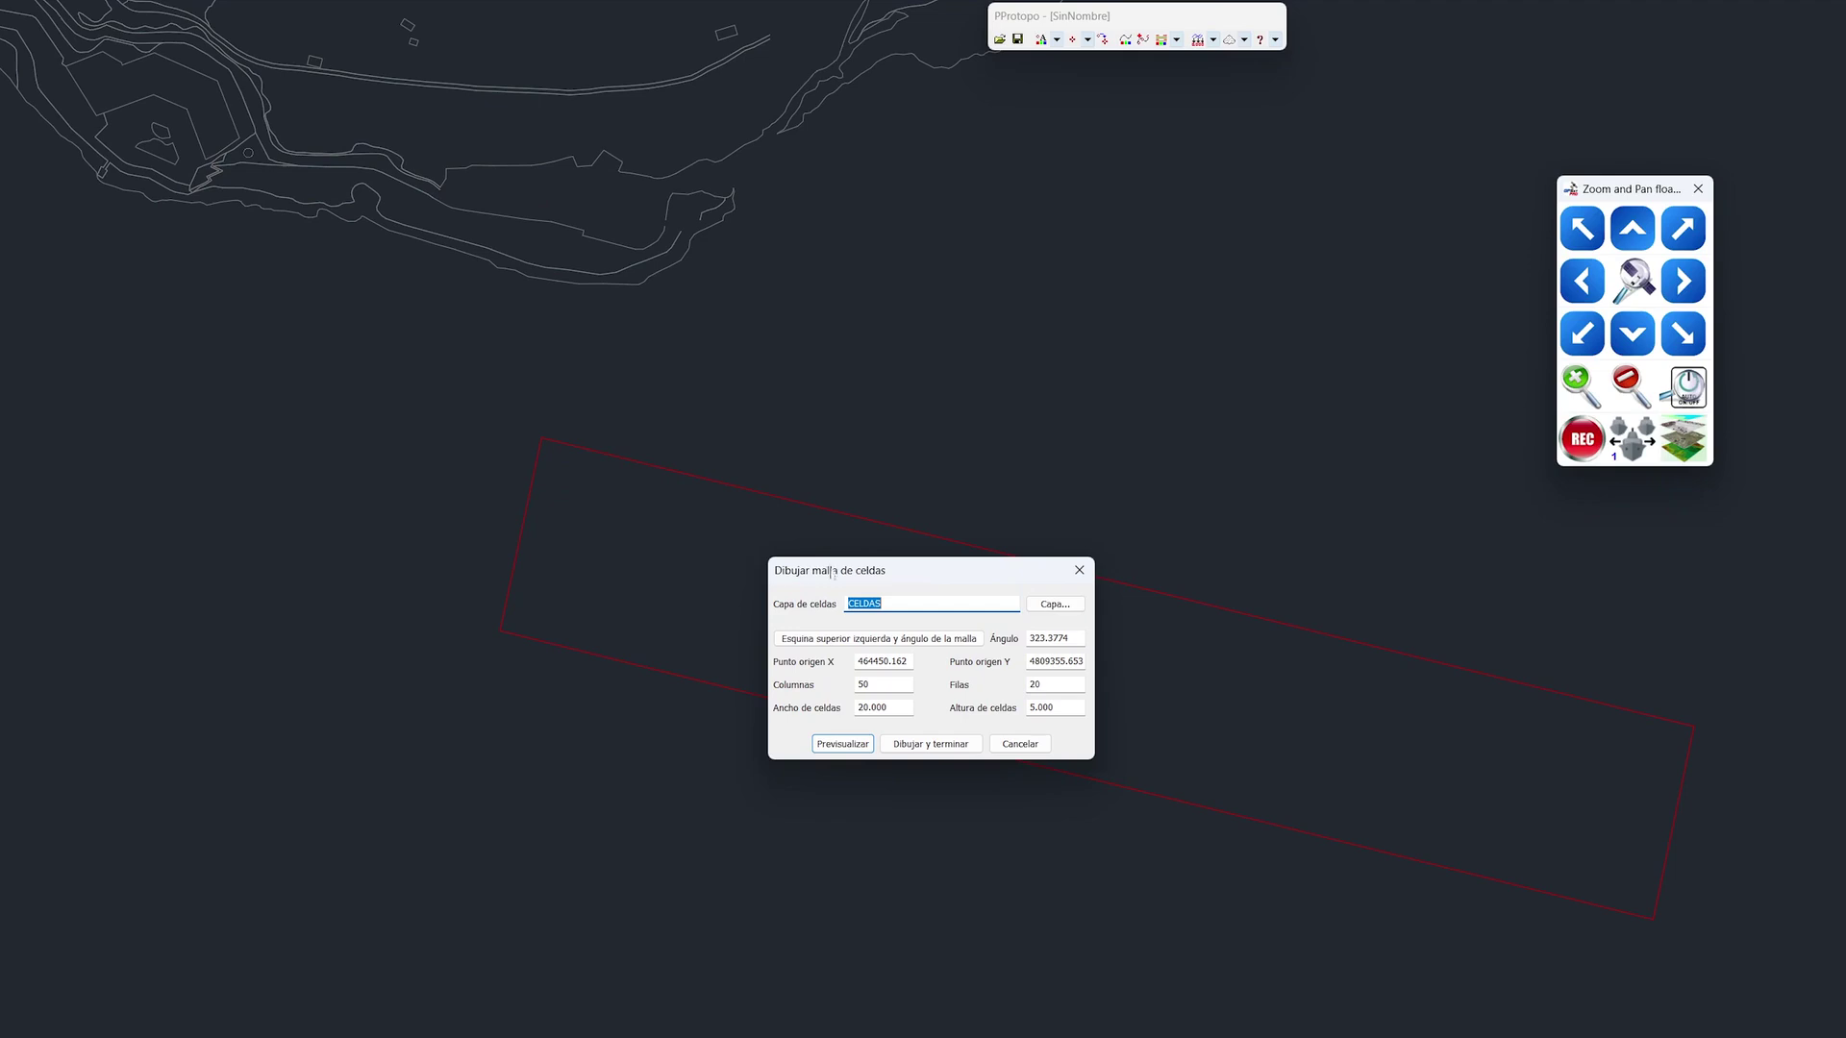
Try placing the cell mesh at several trial origins and angles below and beside the dumping rectangle
left_click(840, 640)
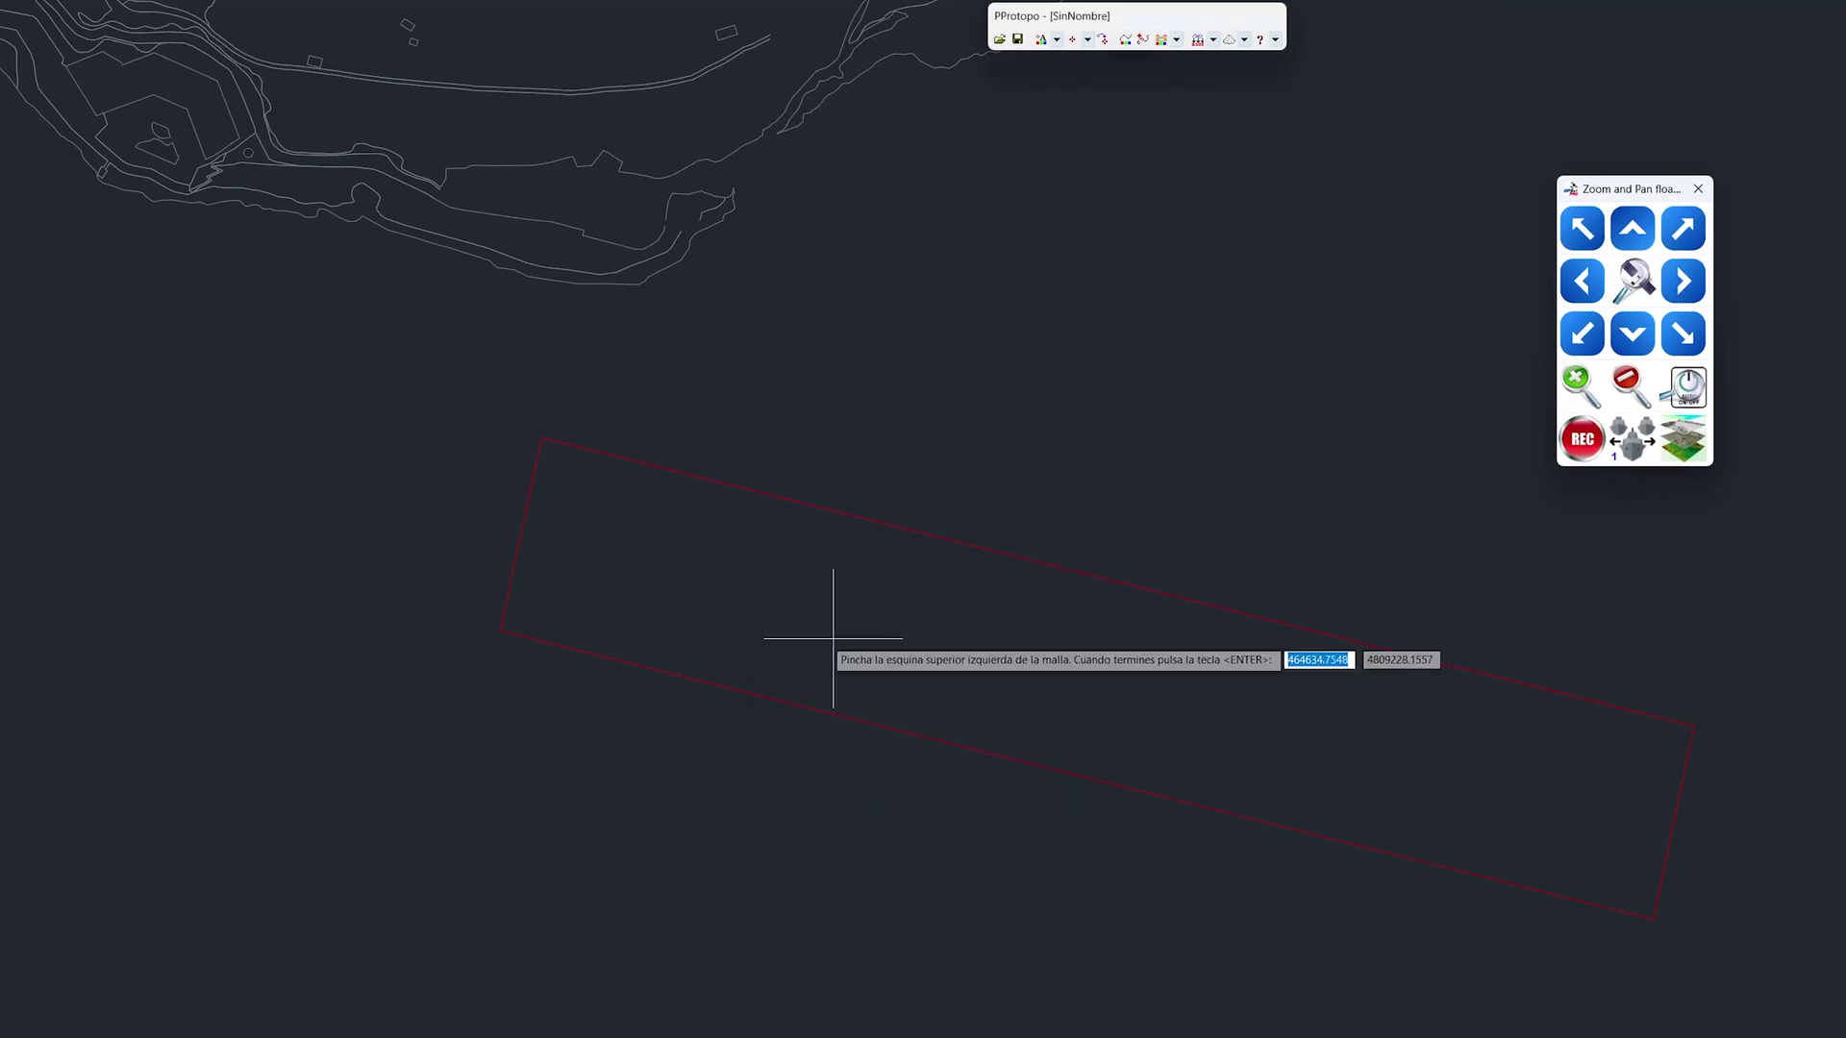
left_click(27, 995)
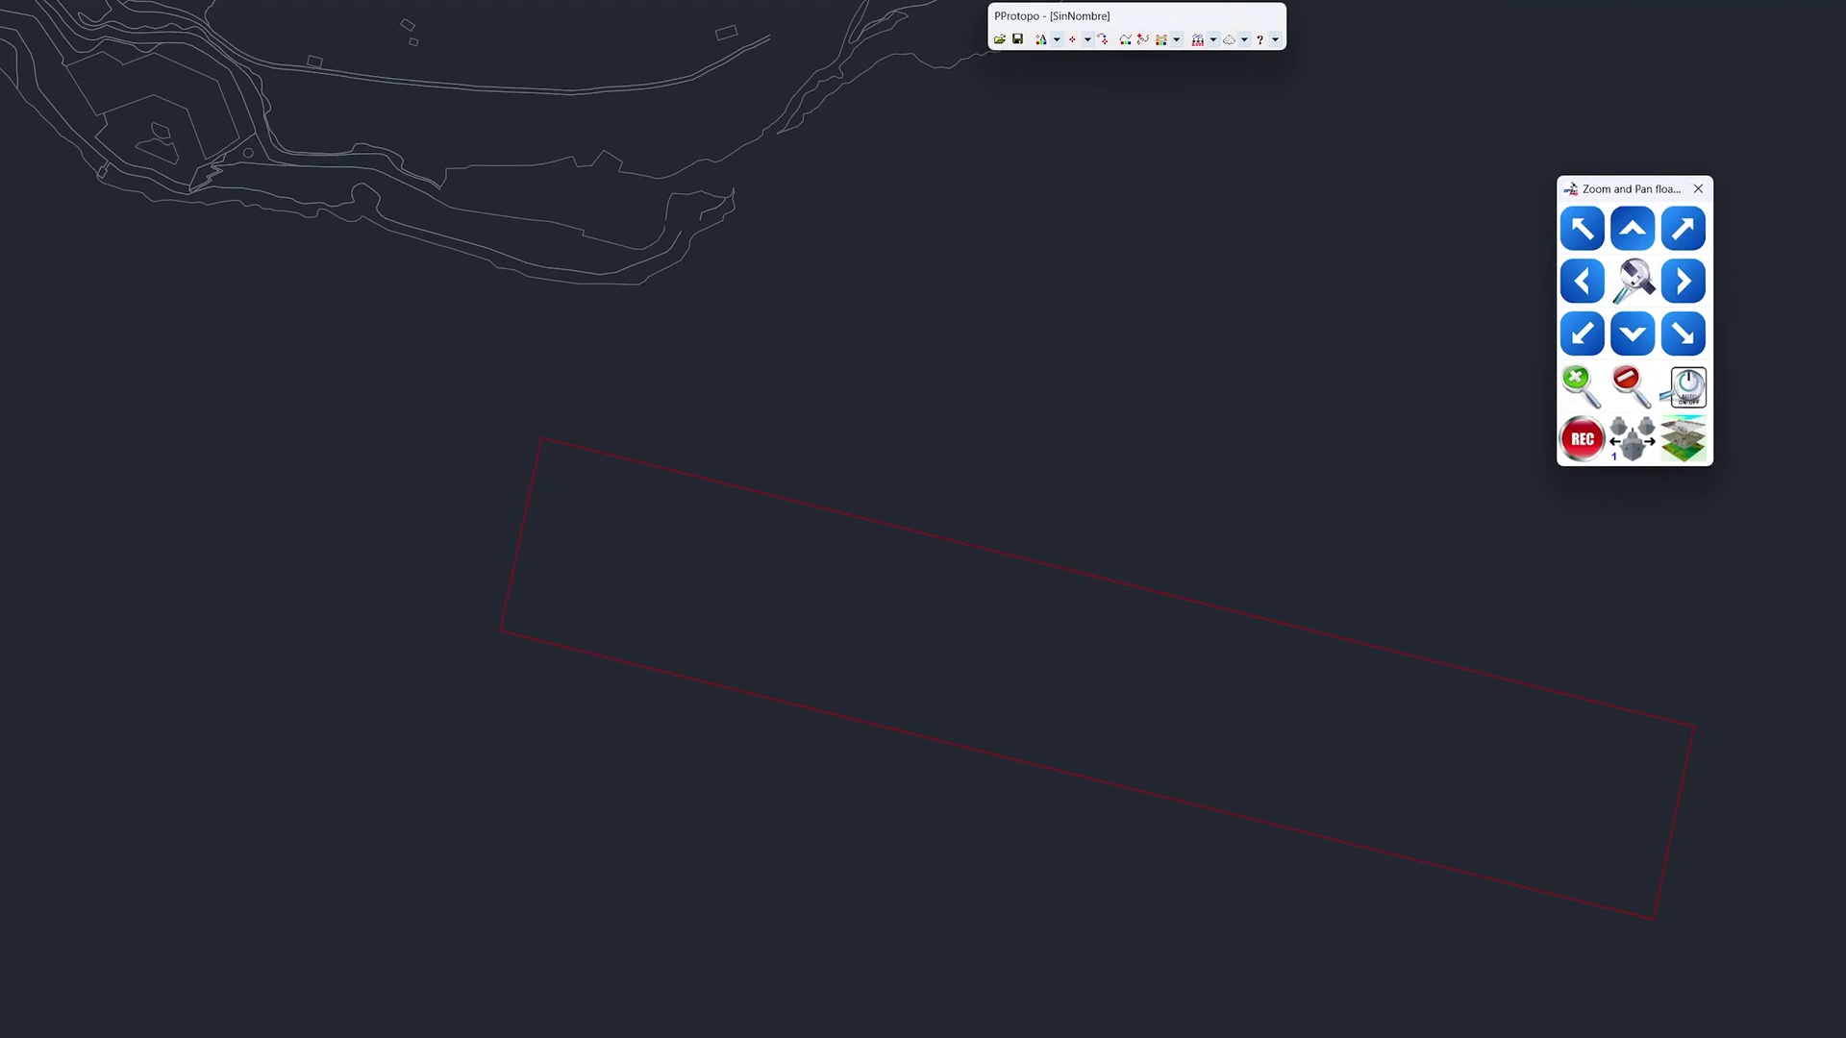
left_click(237, 903)
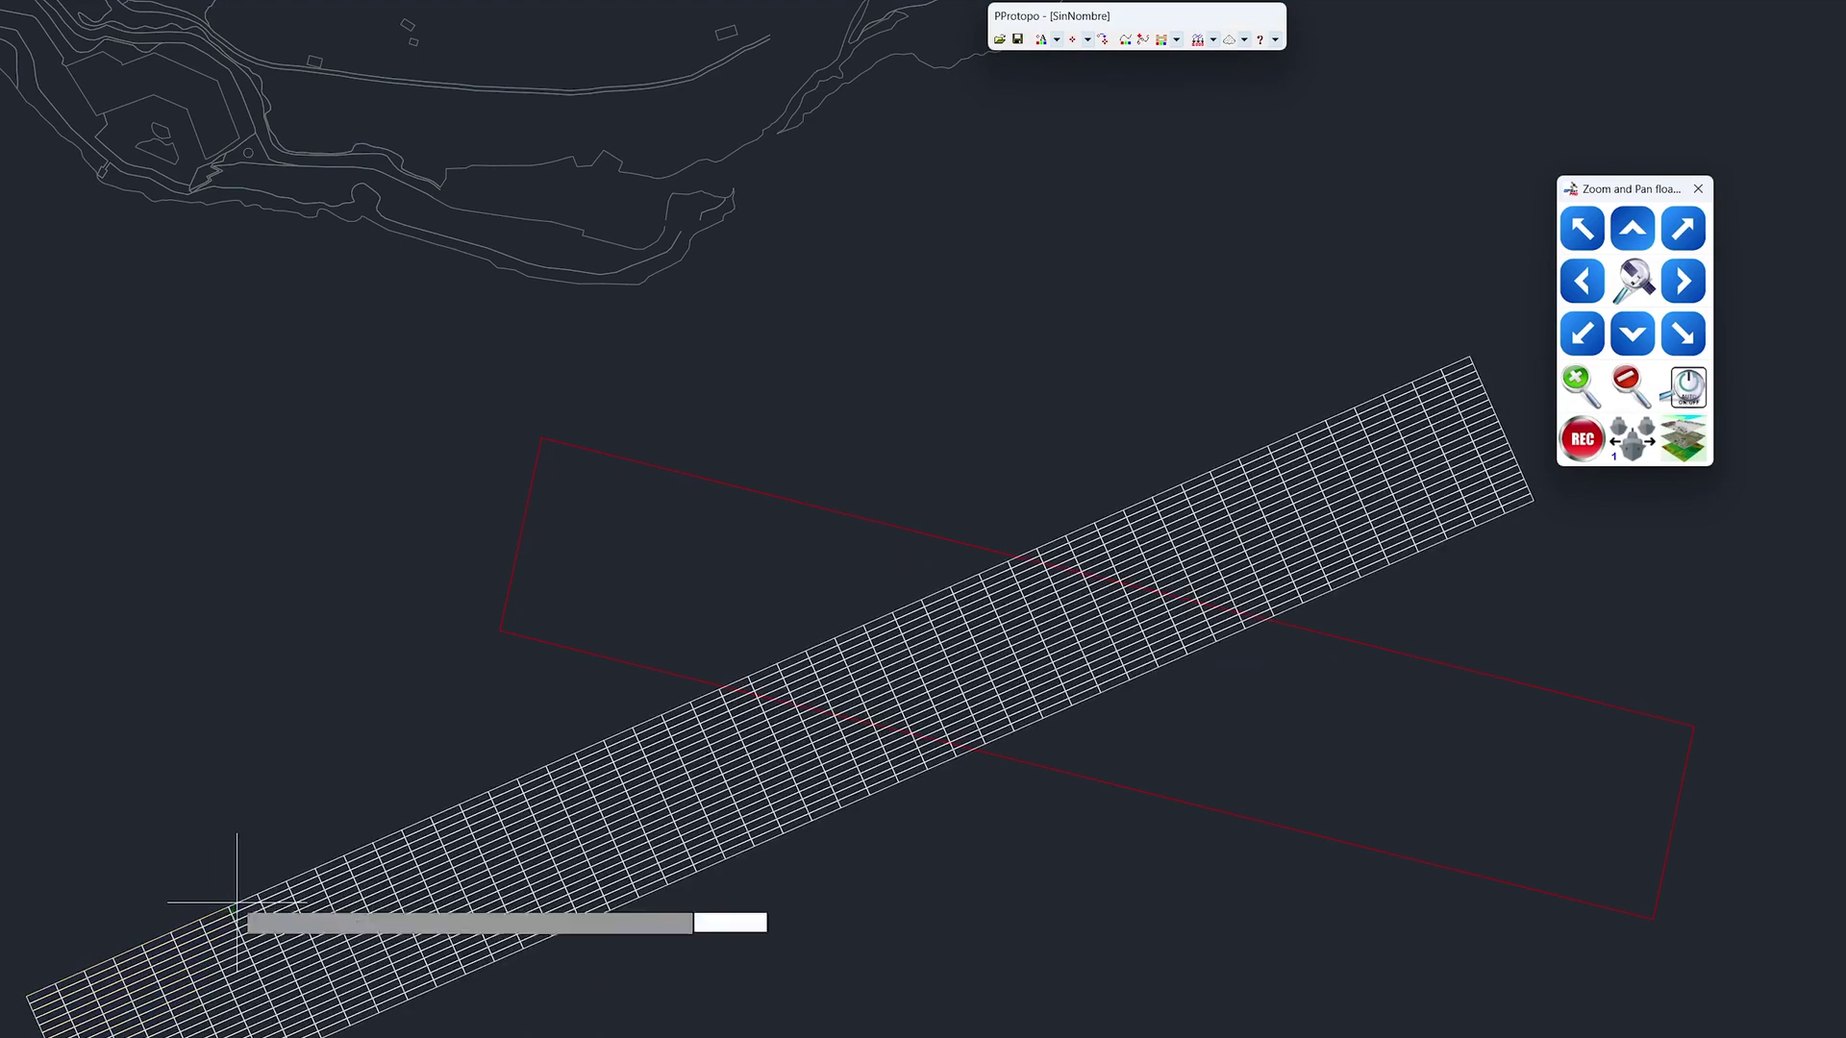
key("Return")
left_click(0, 669)
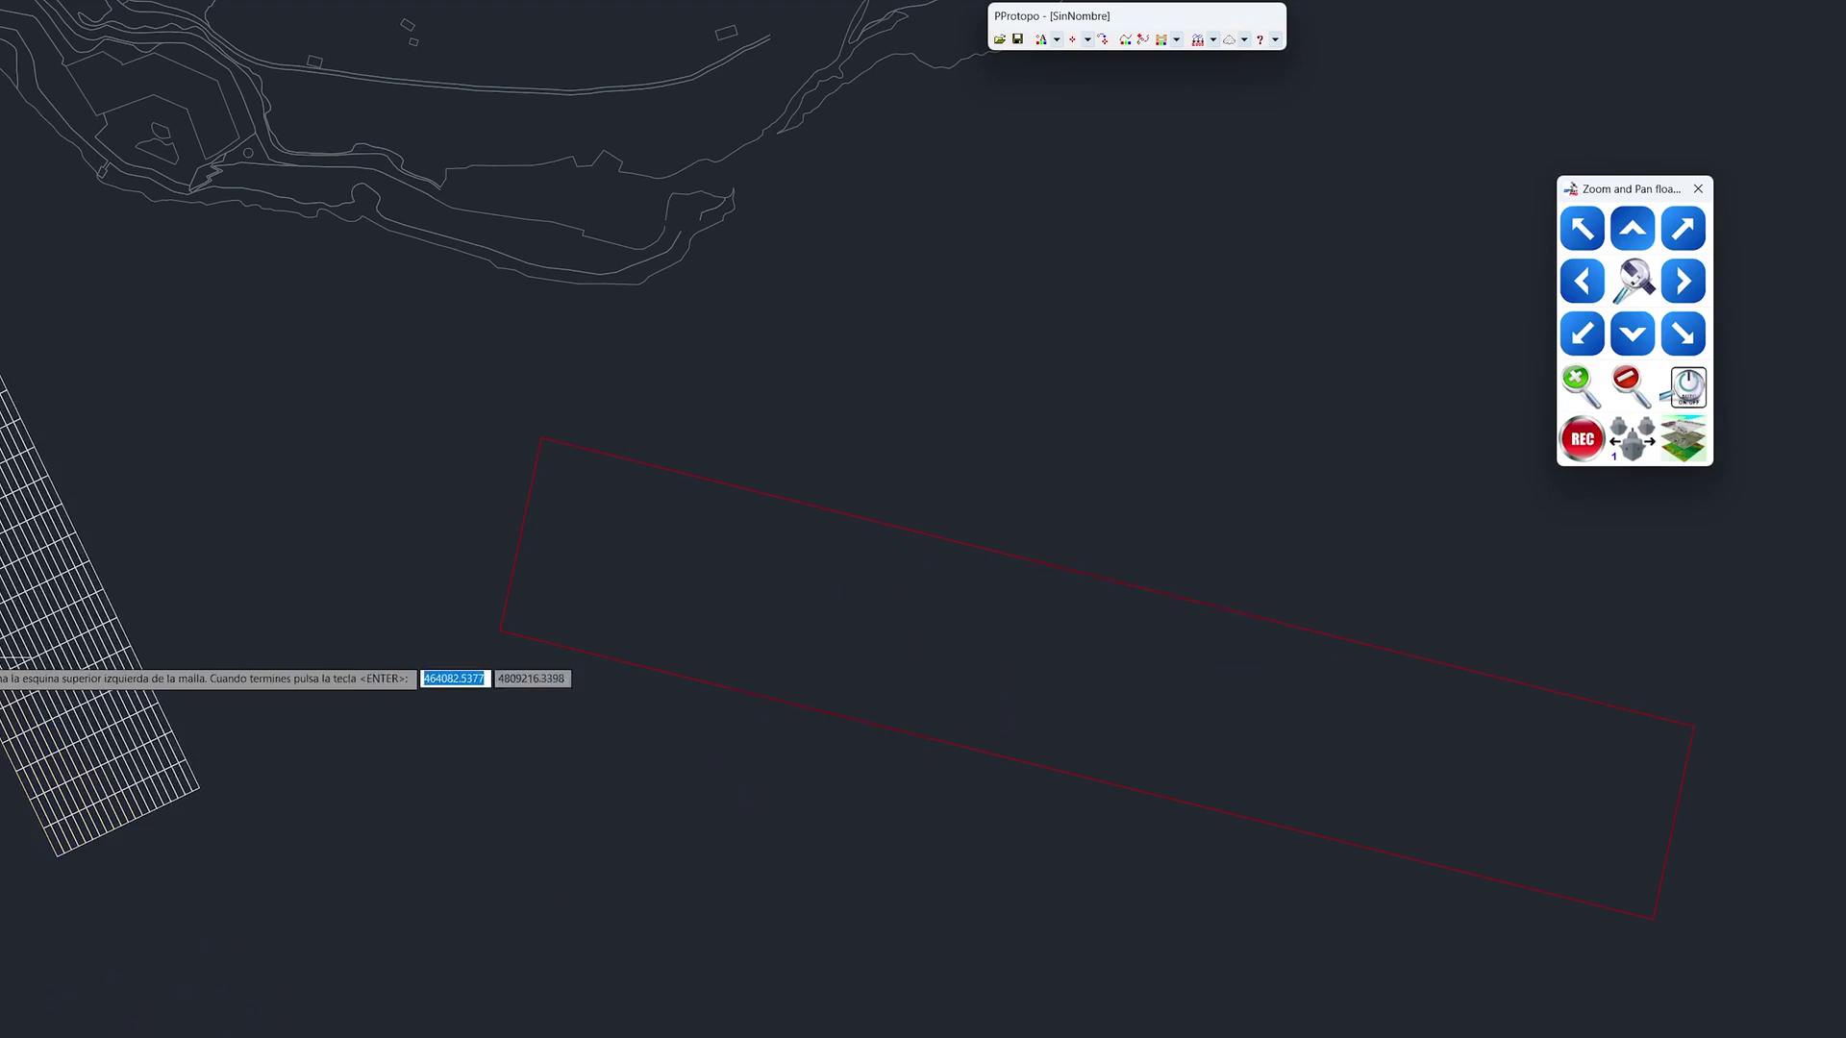
left_click(424, 1035)
left_click(725, 928)
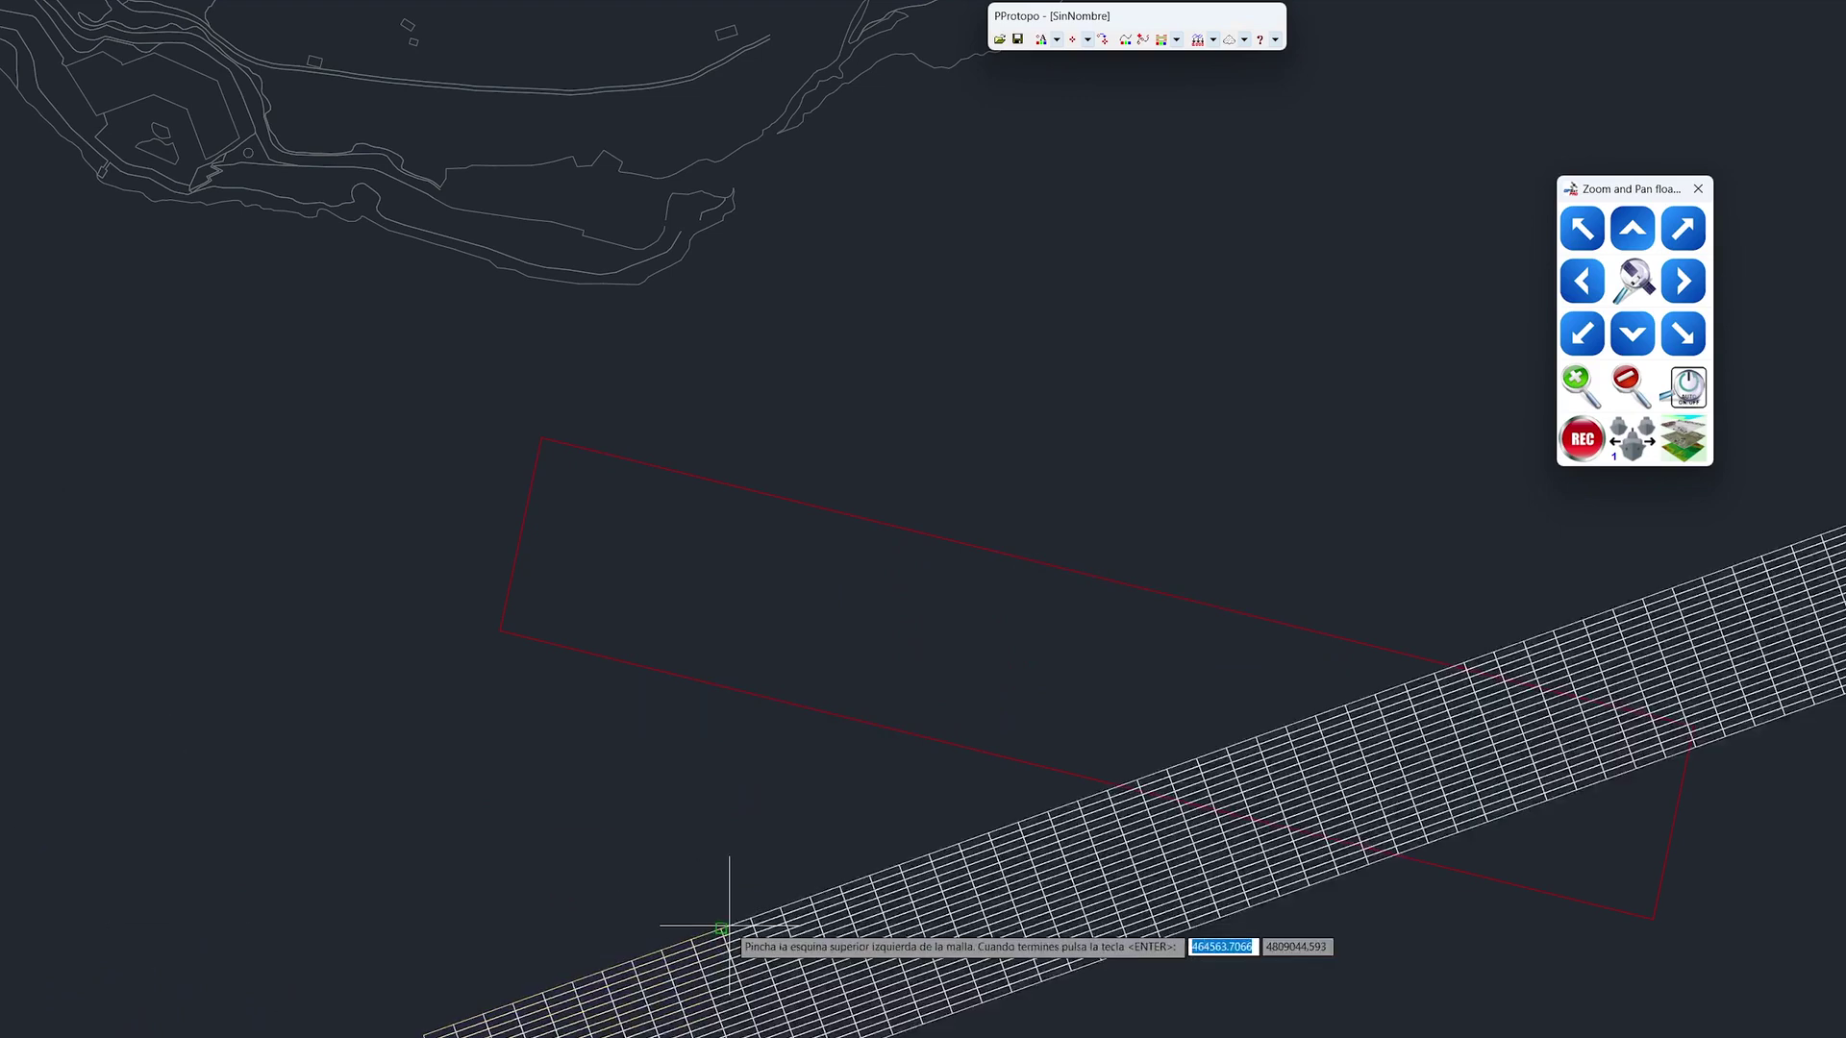
key("Return")
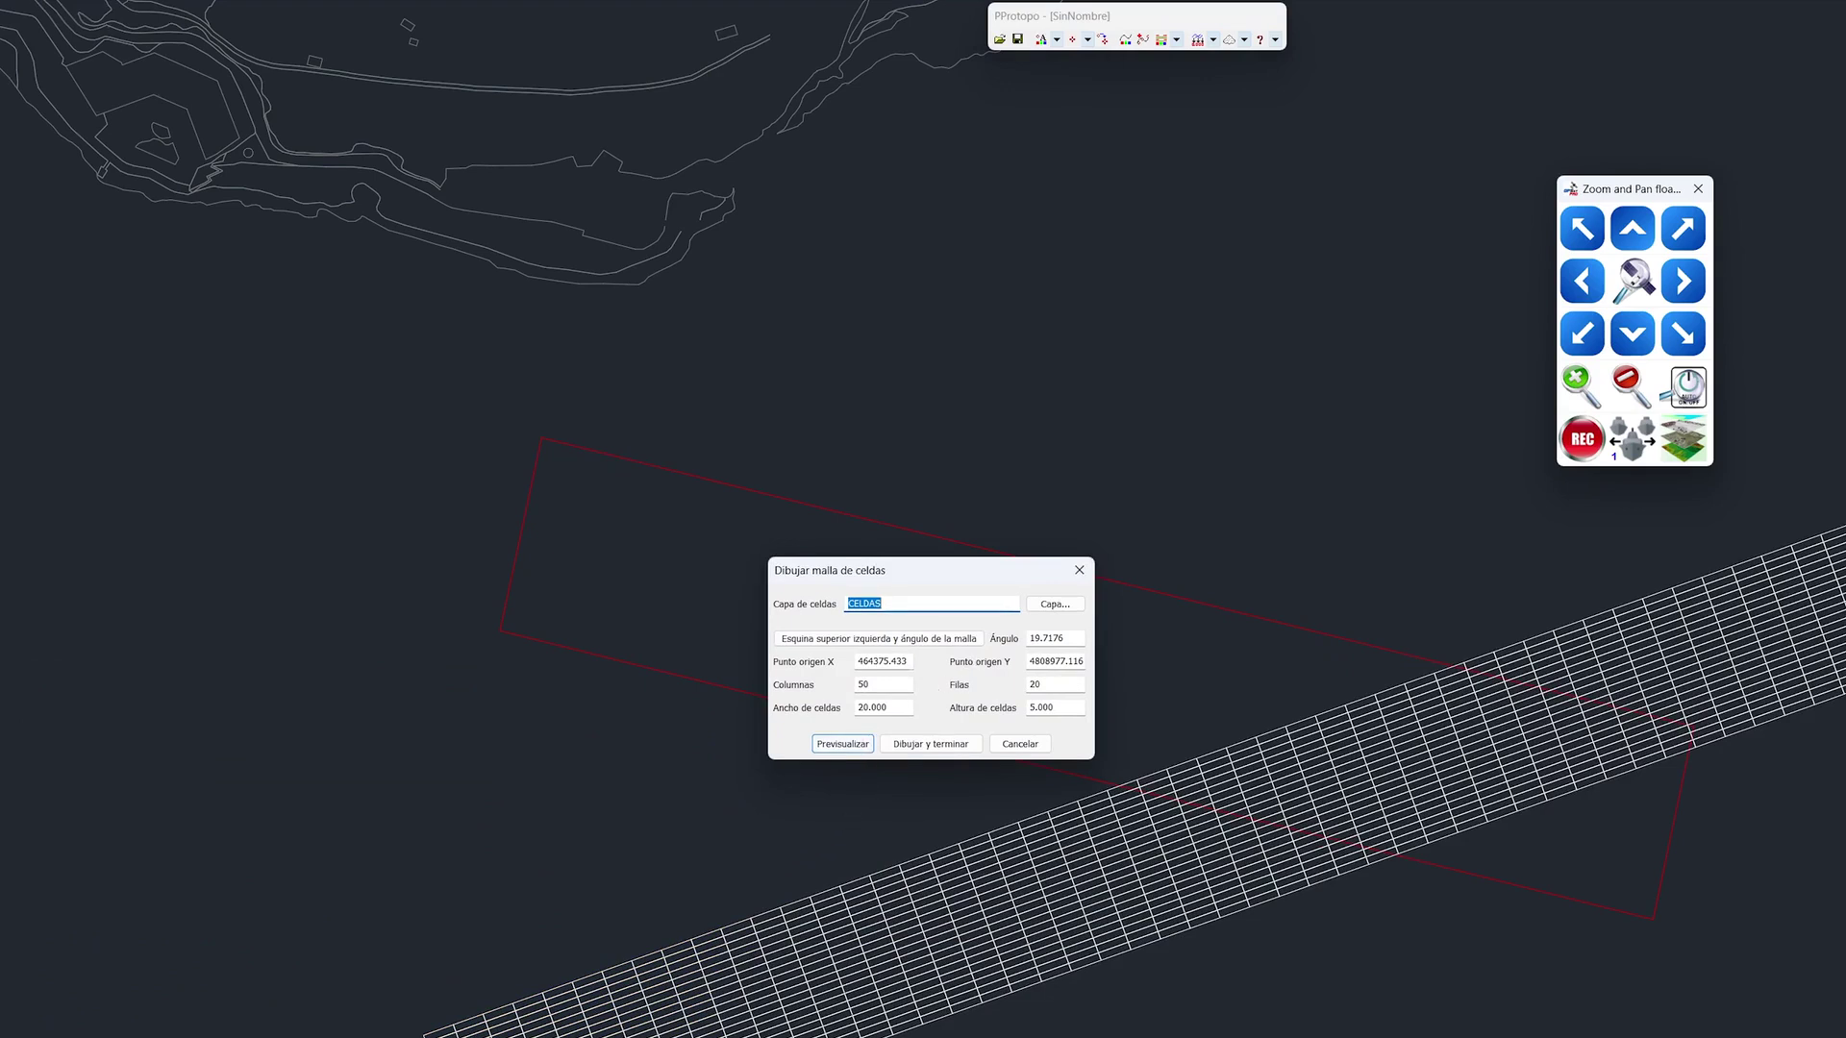
Set the mesh to 40 columns and place its origin on the rectangle's upper-left corner, angled along the upper long edge
double_click(863, 684)
type("4")
left_click(903, 638)
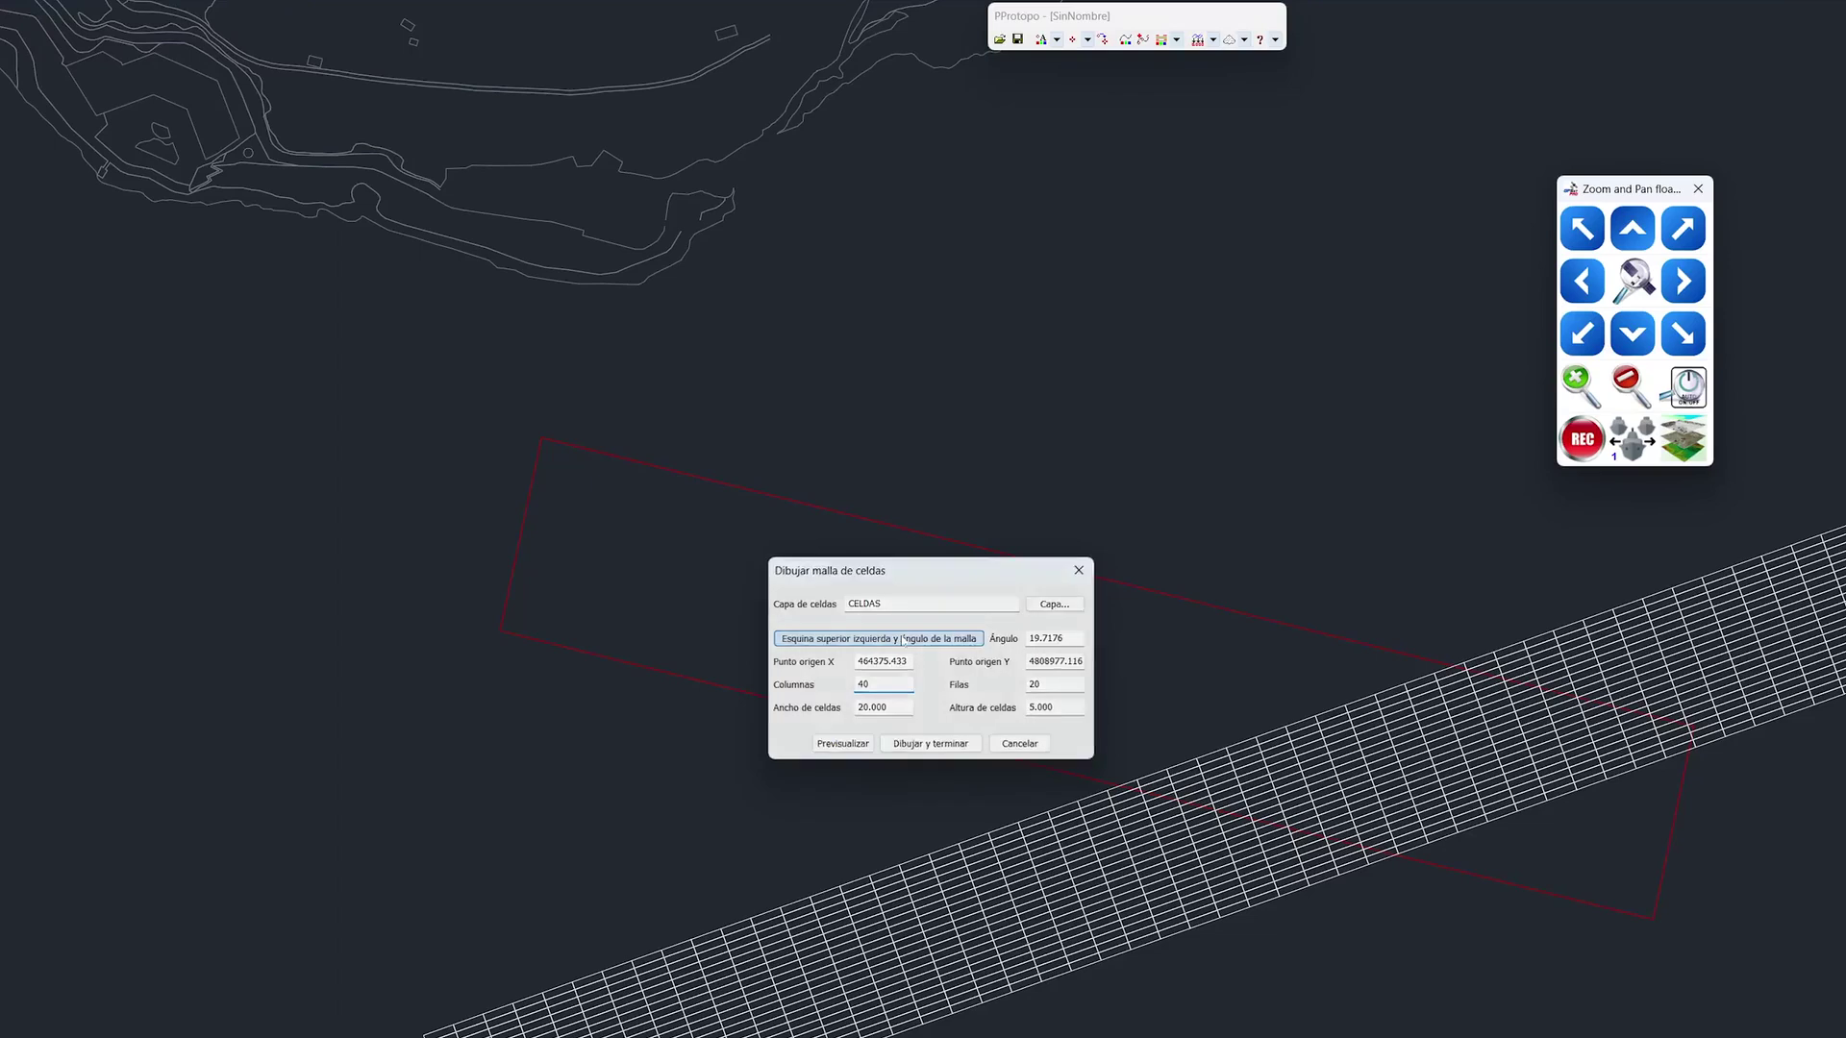
left_click(560, 446)
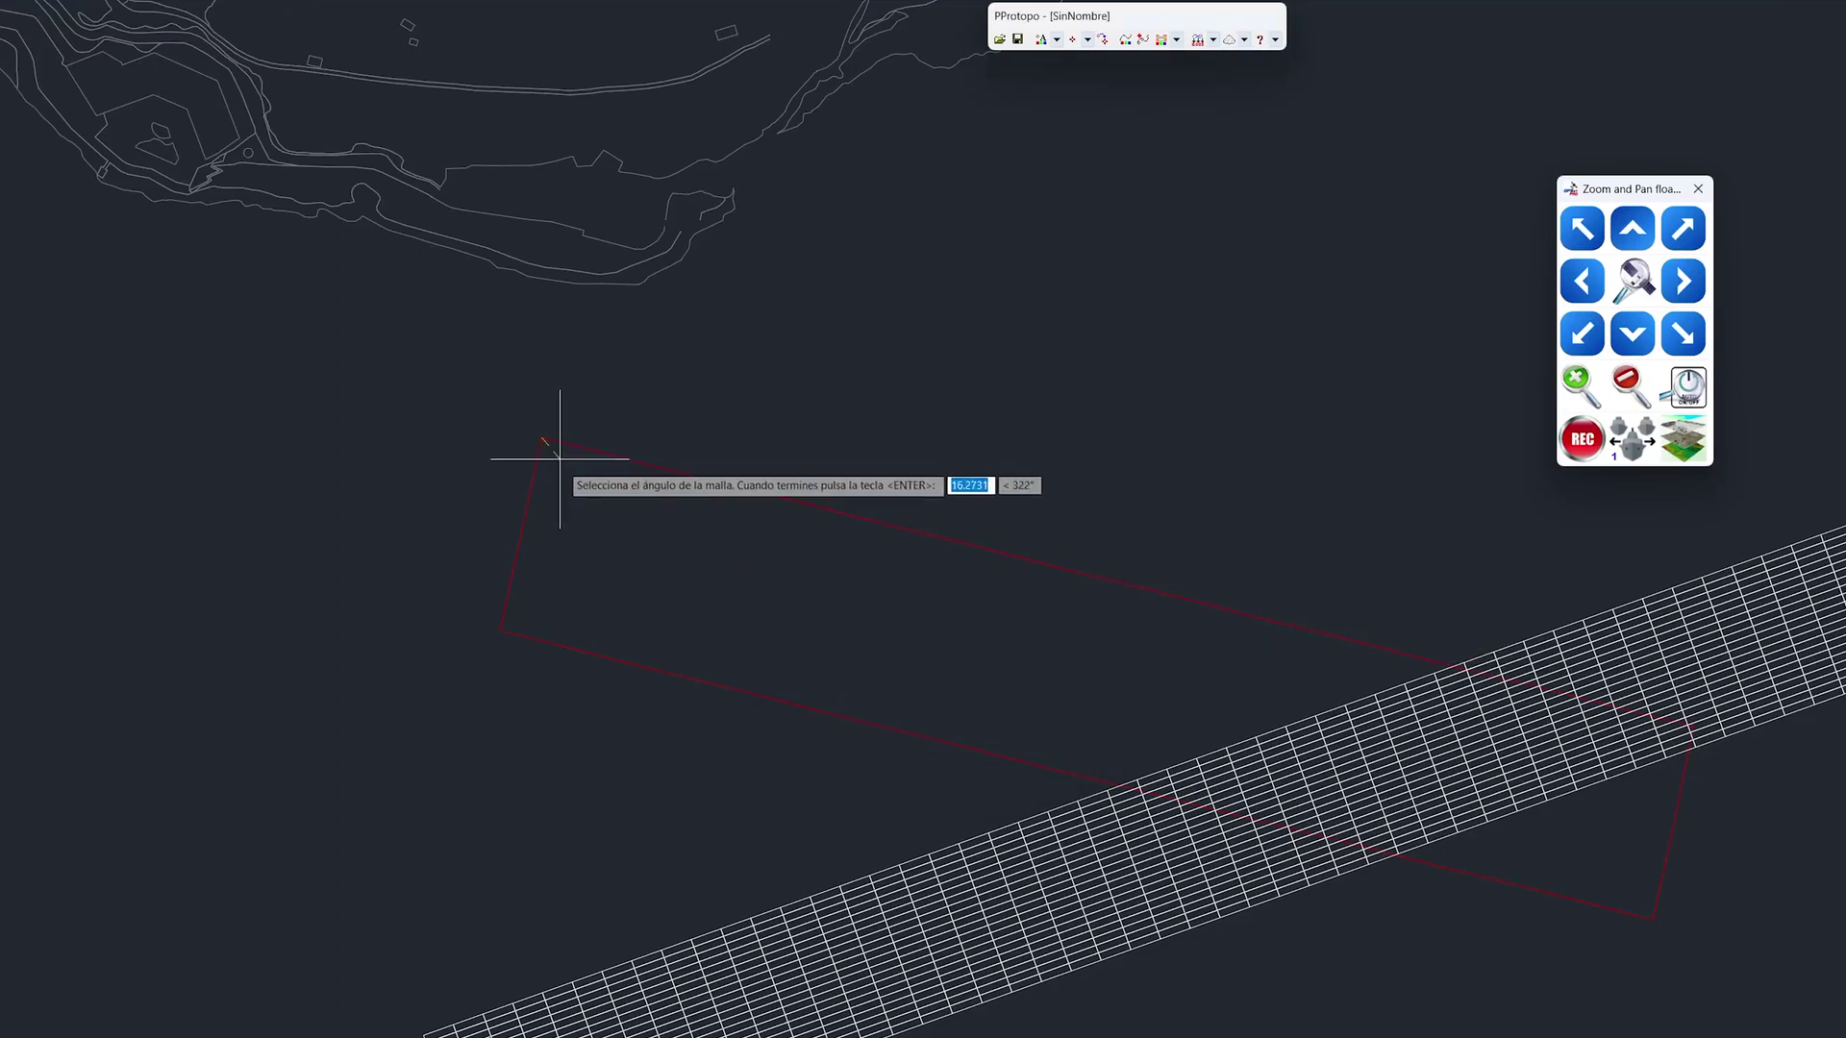
left_click(1392, 649)
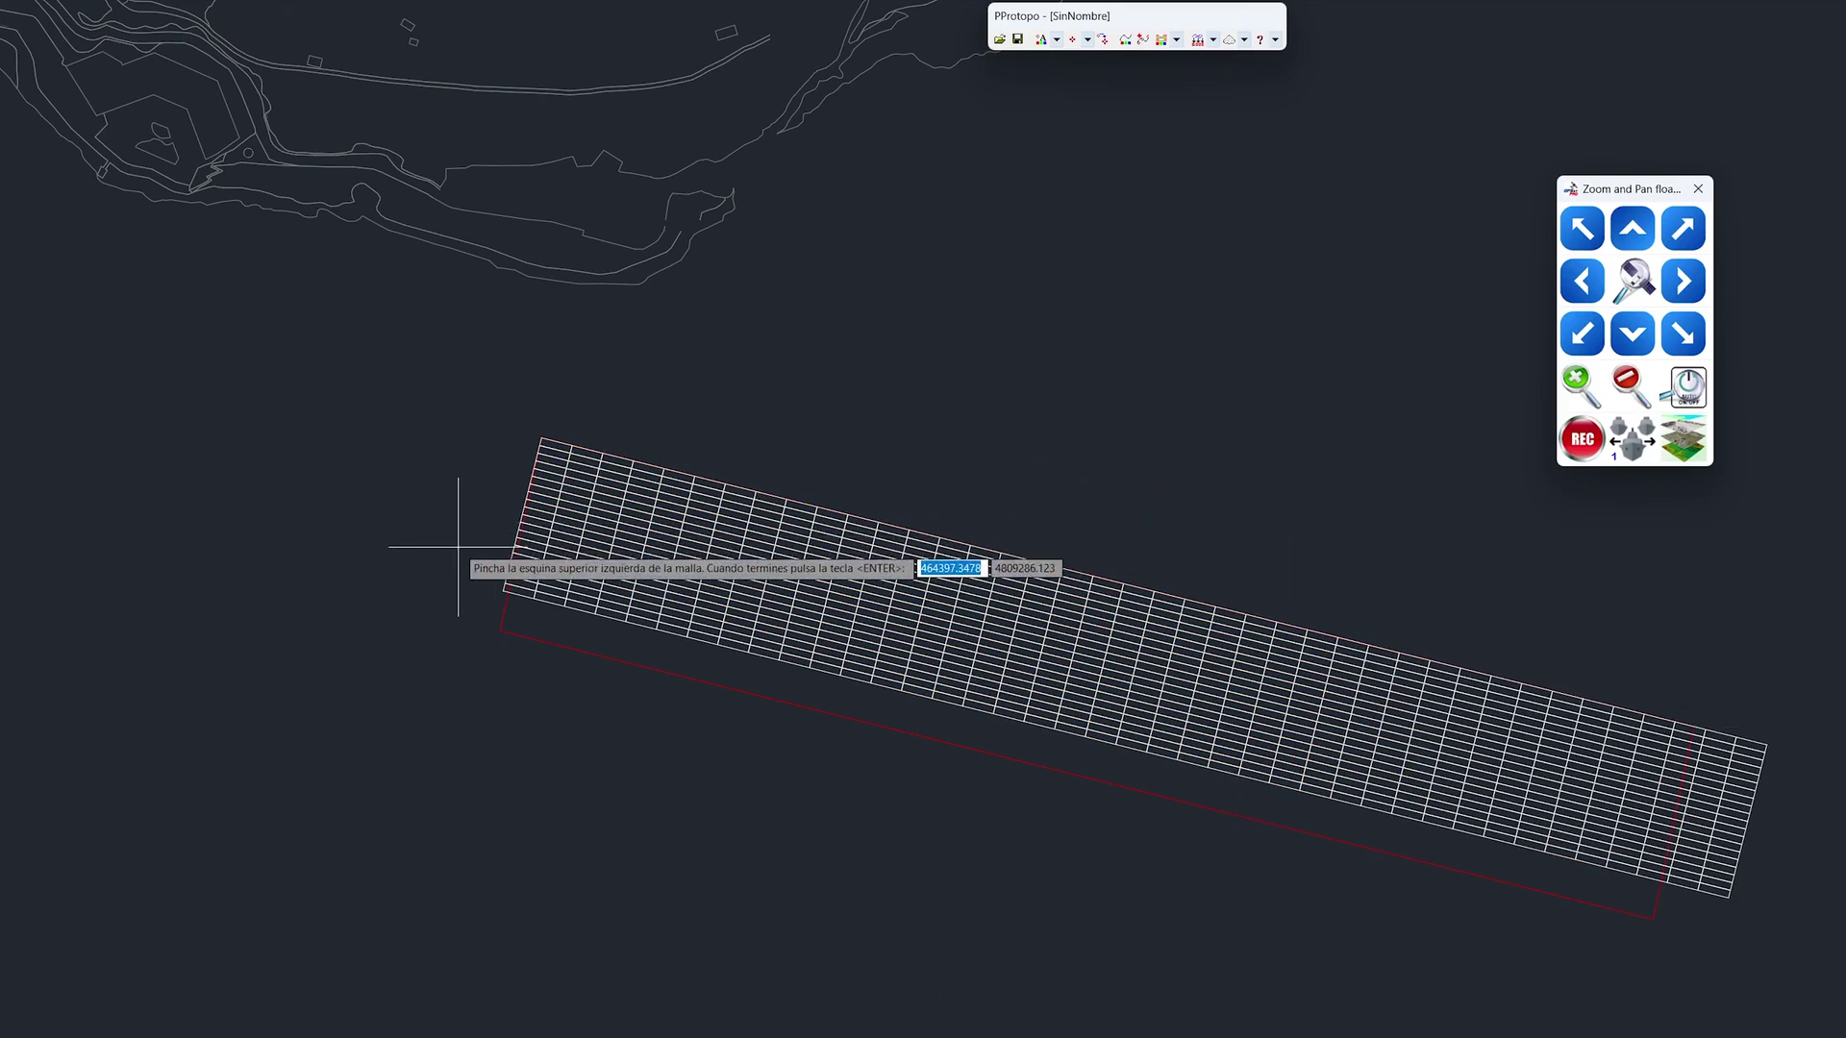
key("Return")
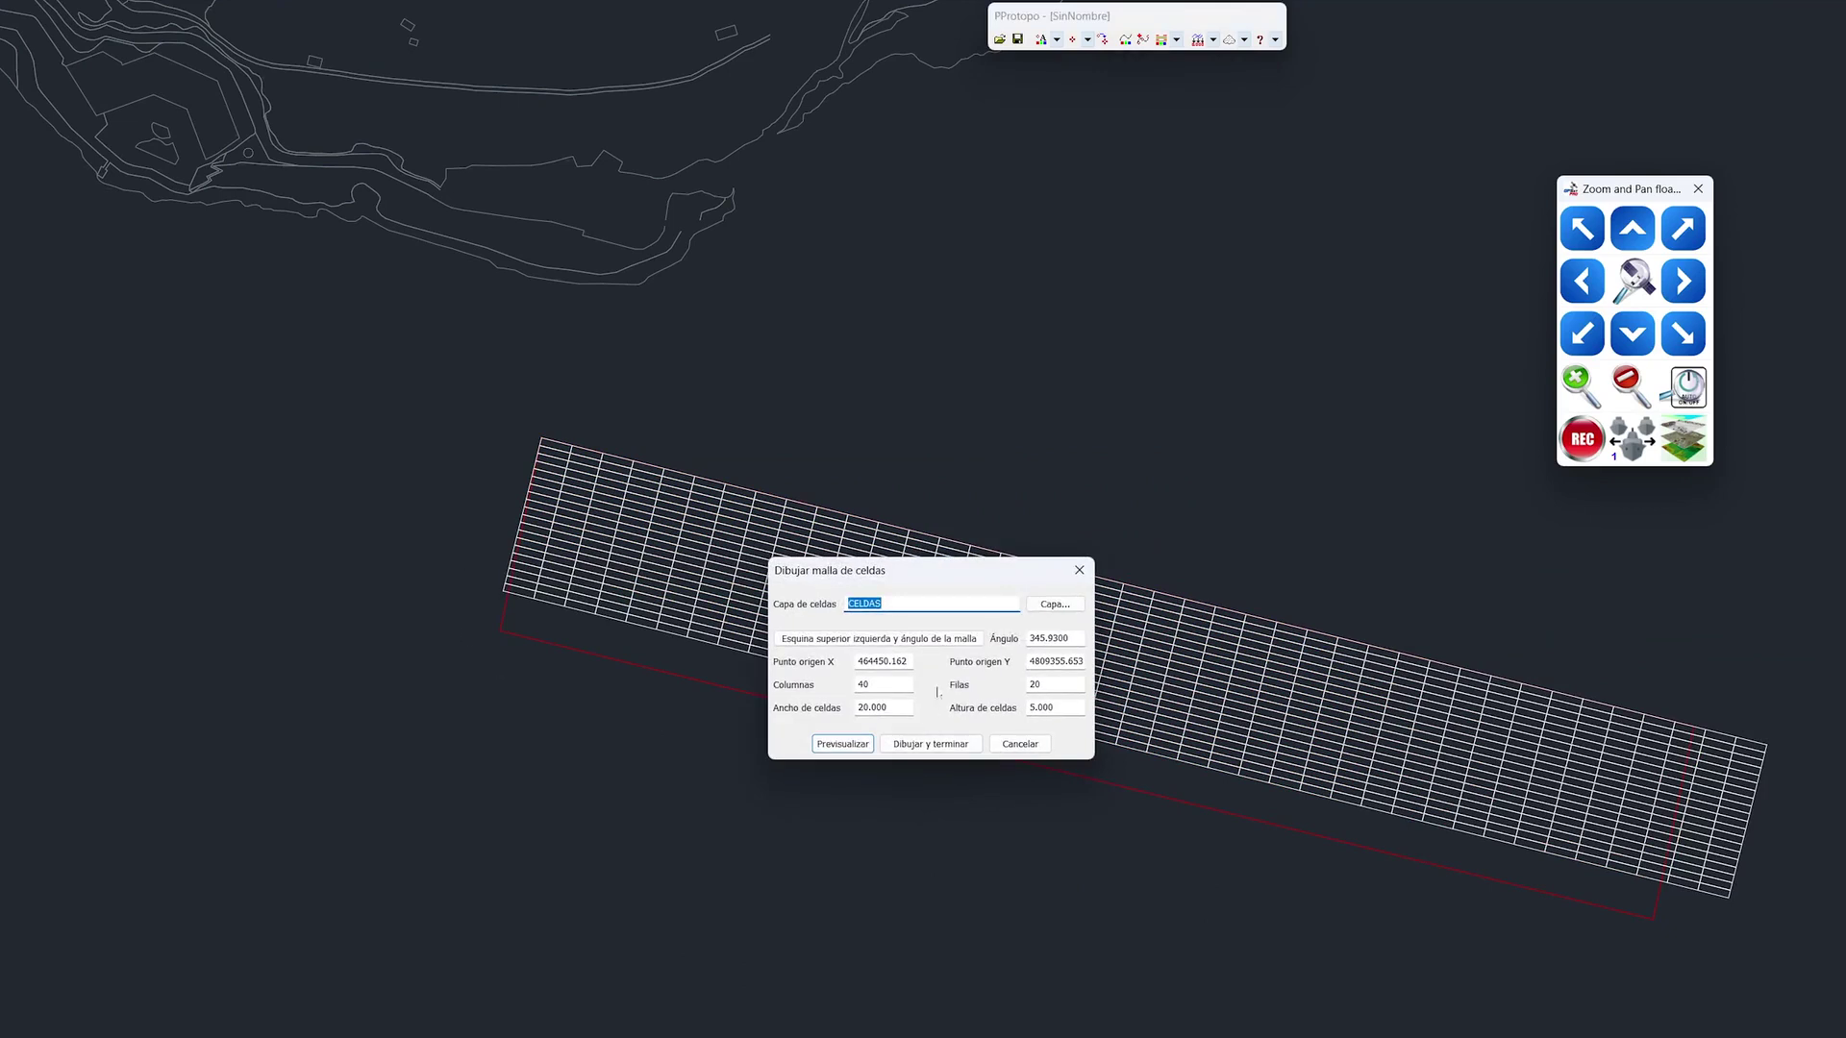
Set the mesh to 45 columns and 25 rows and preview it over the rectangle
double_click(863, 684)
type("4")
key("Tab")
type("25")
left_click(865, 740)
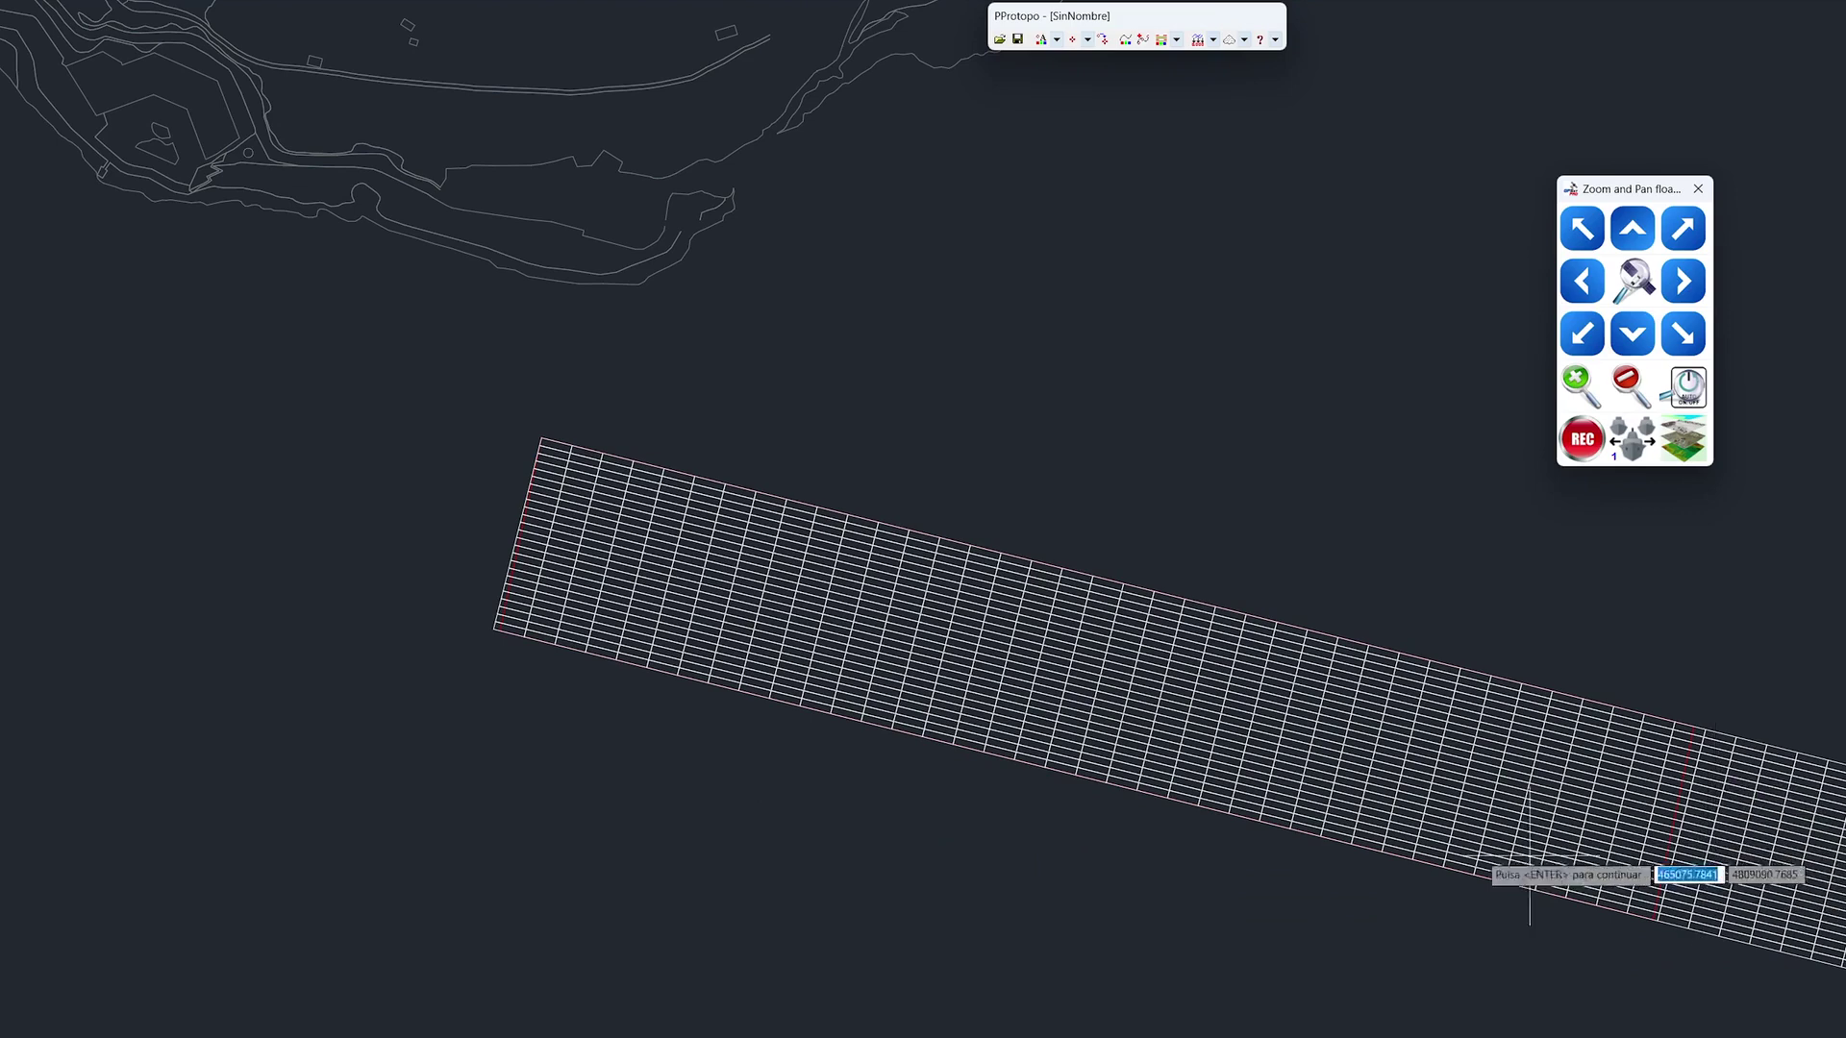
key("Return")
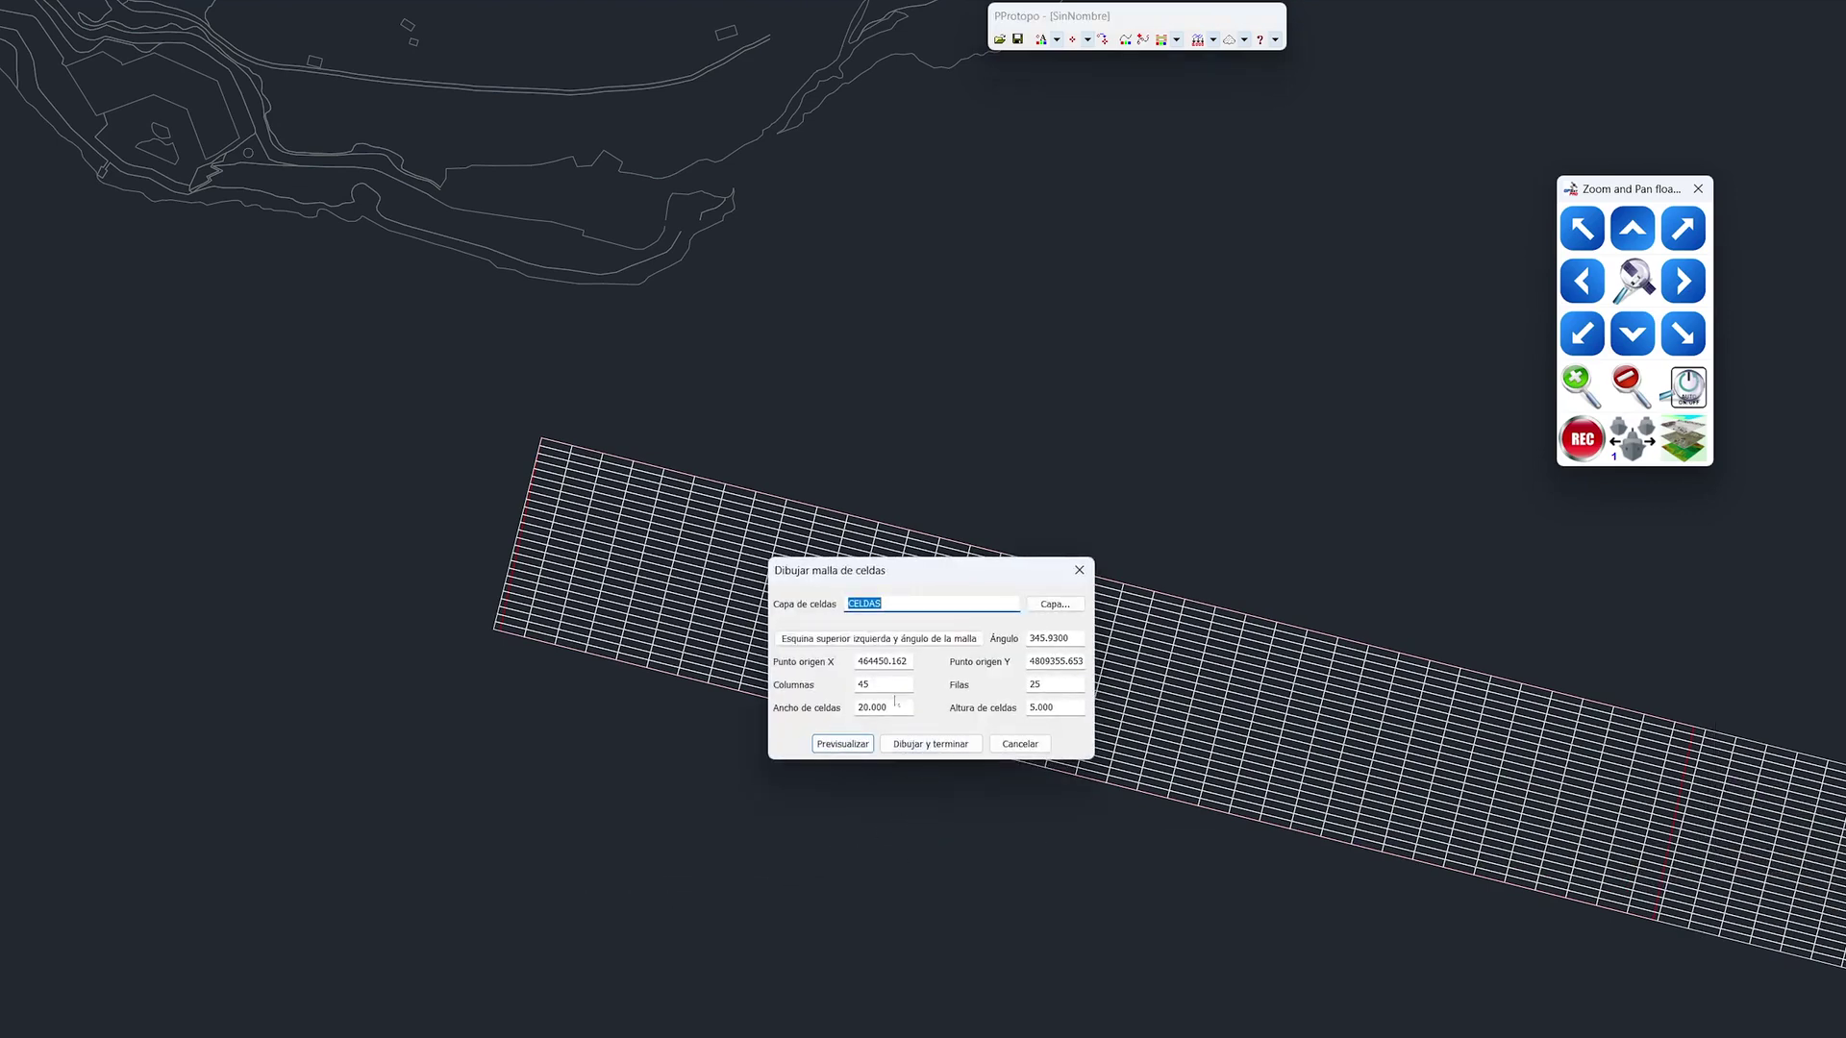
Set the mesh to 38 columns, preview it, and draw the final cell mesh on the CELDAS layer
double_click(861, 684)
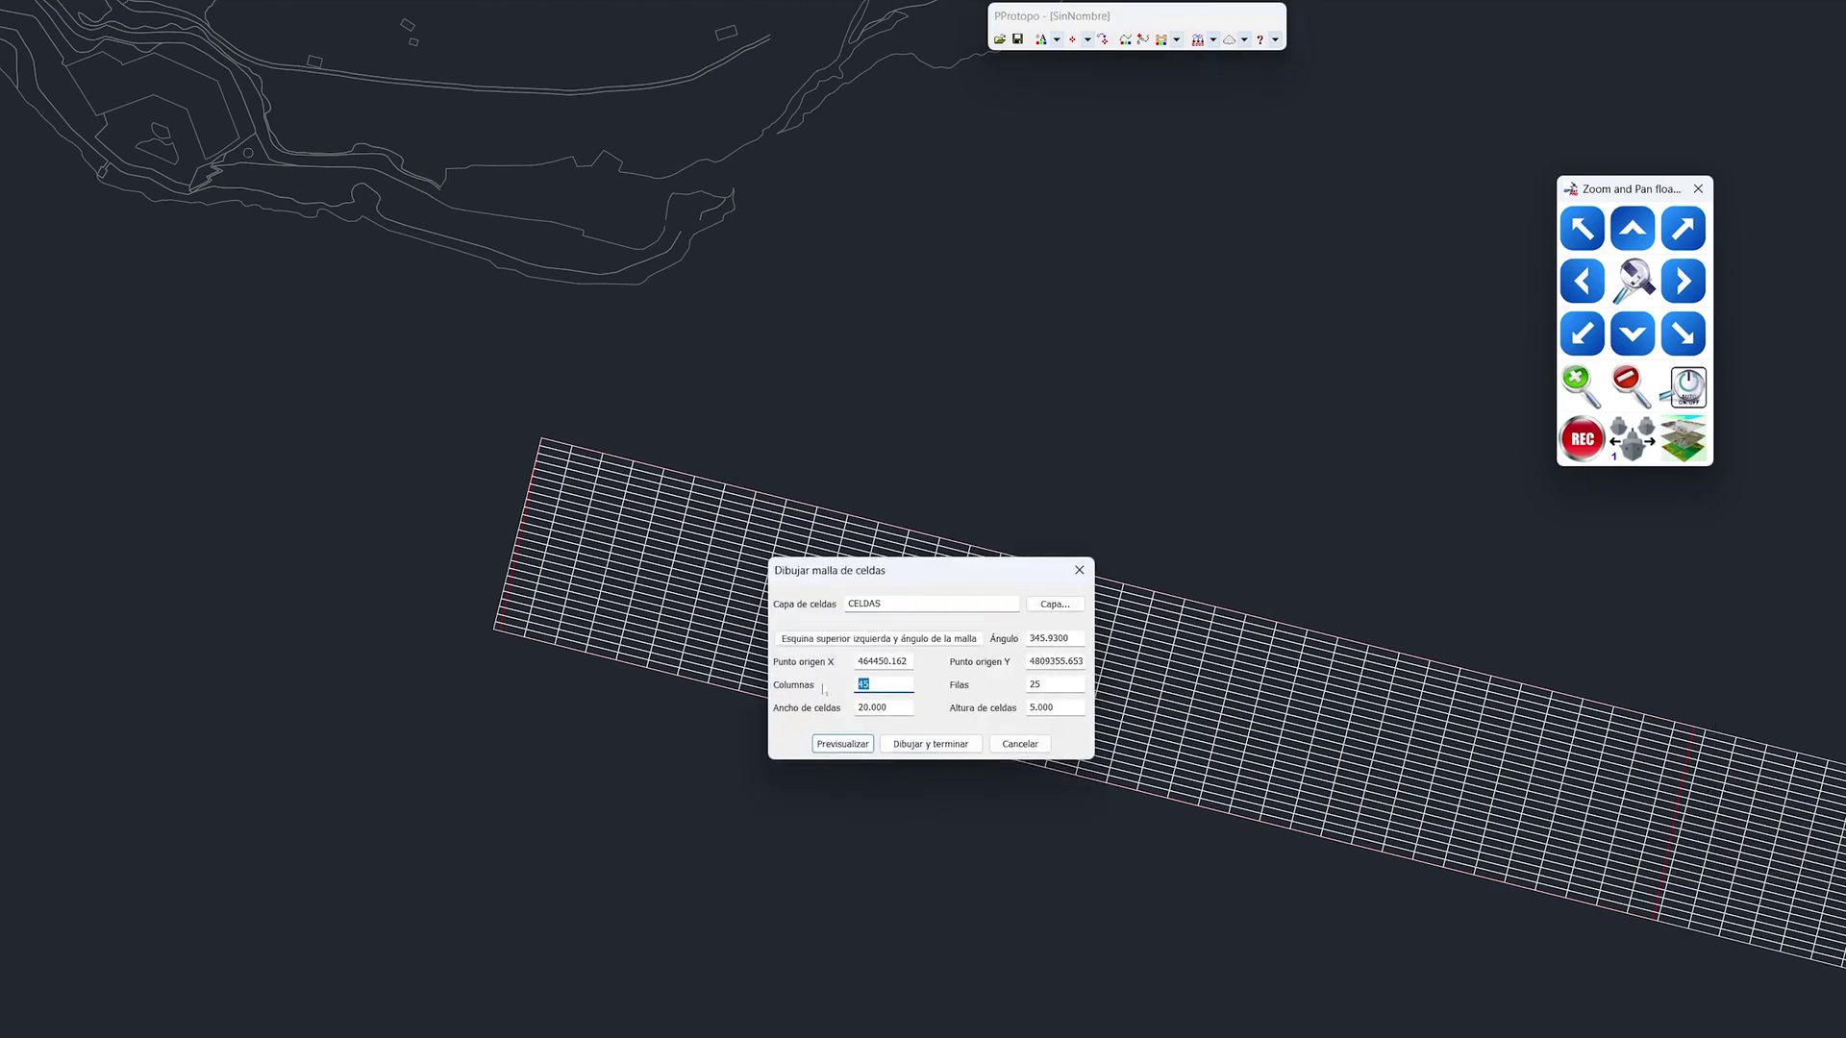
type("38")
left_click(833, 746)
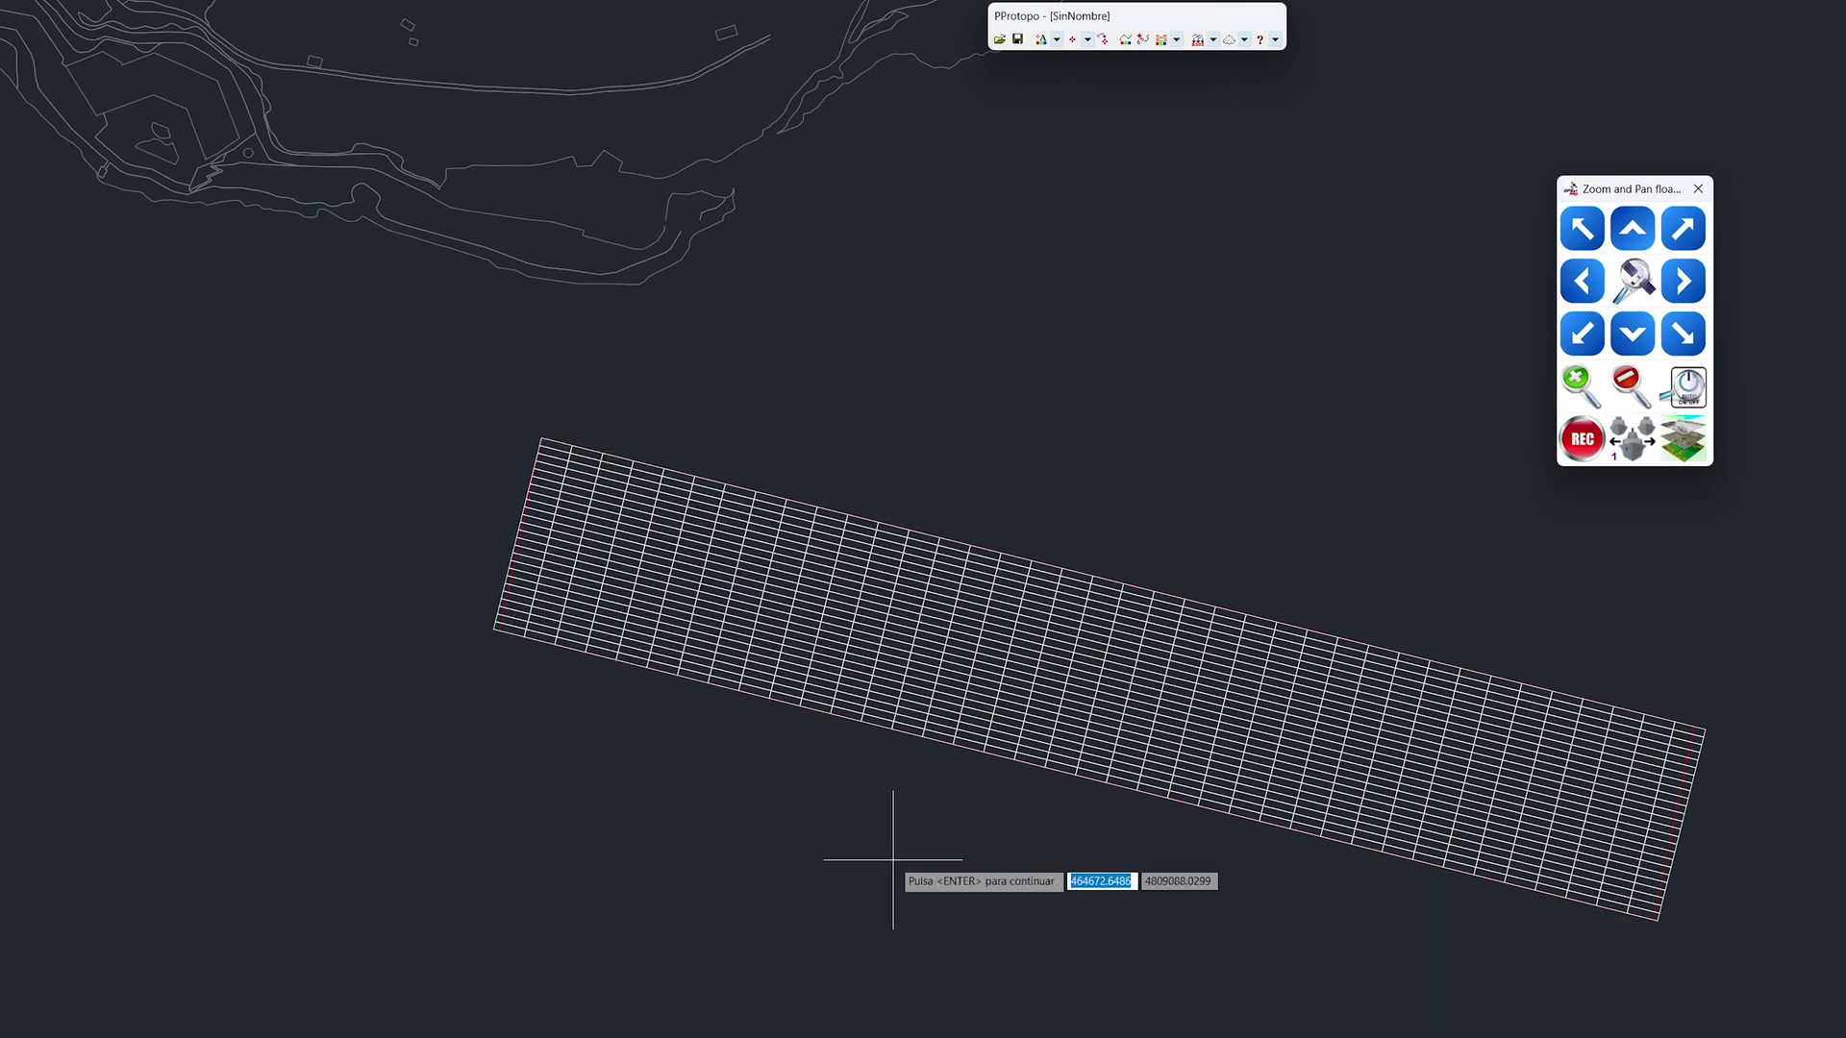
key("Return")
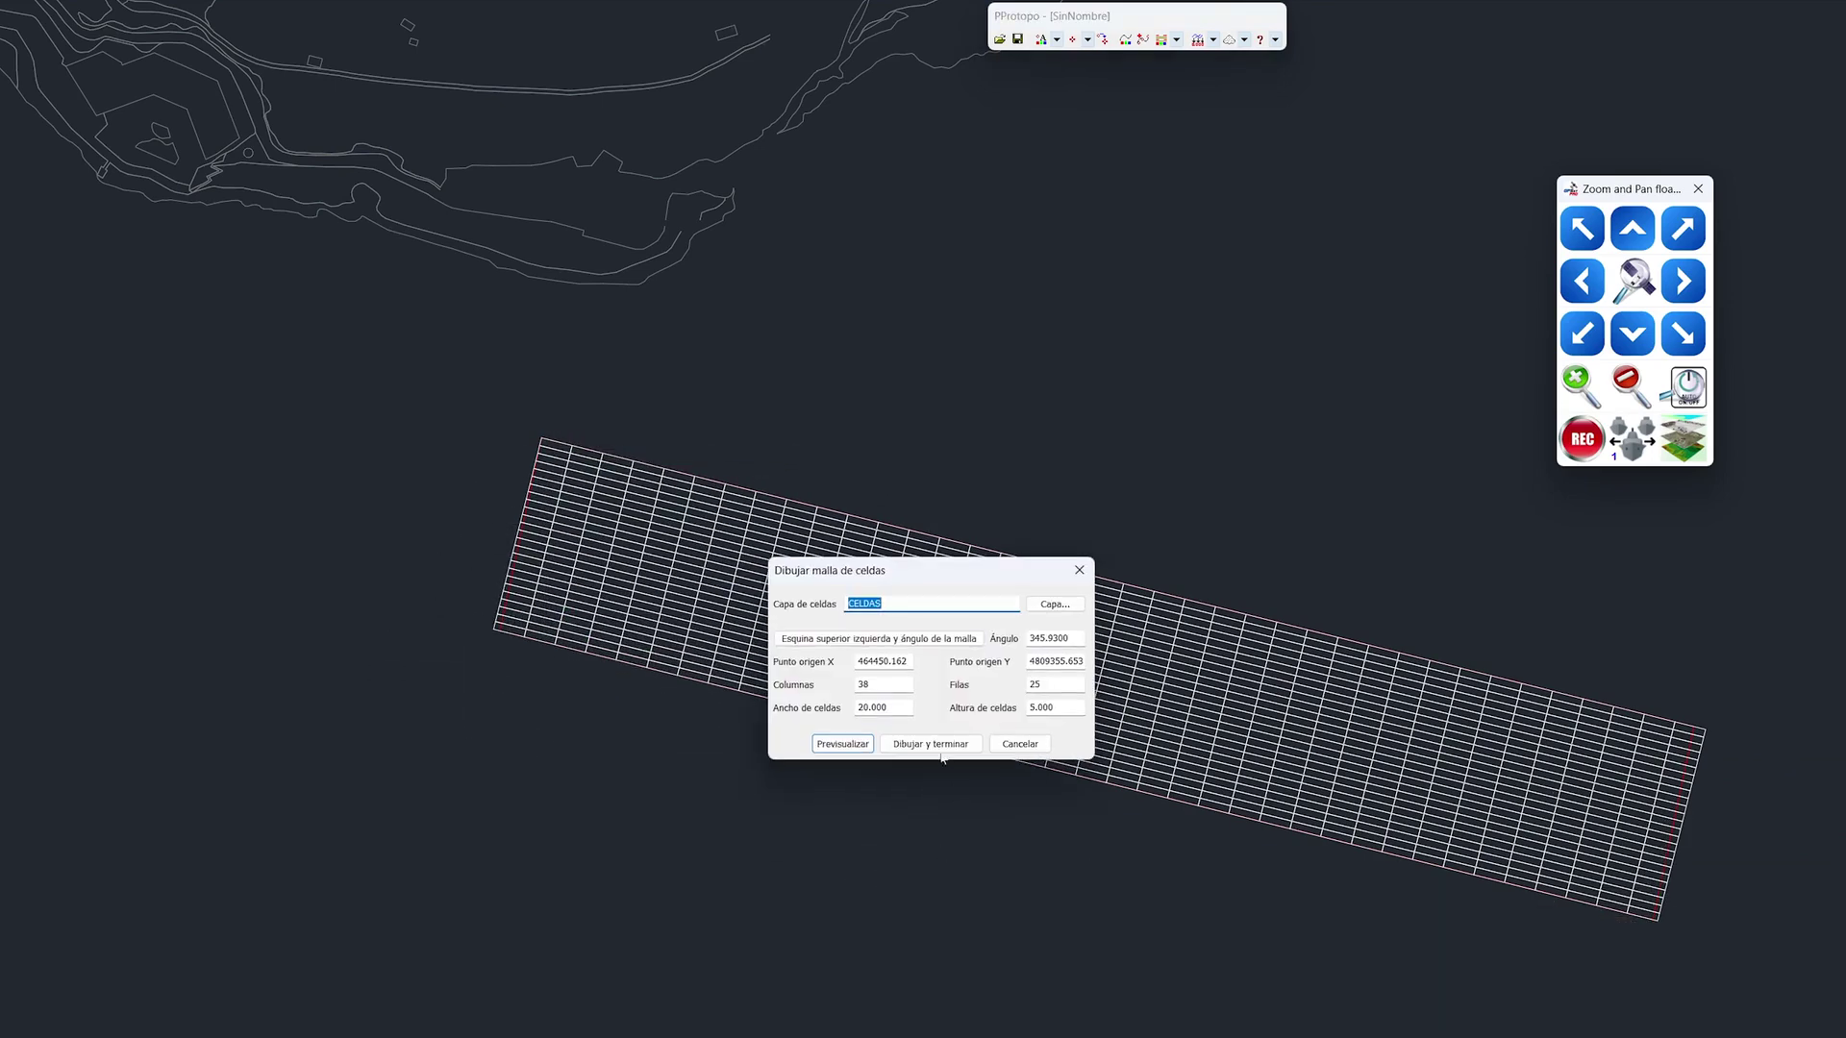
left_click(939, 746)
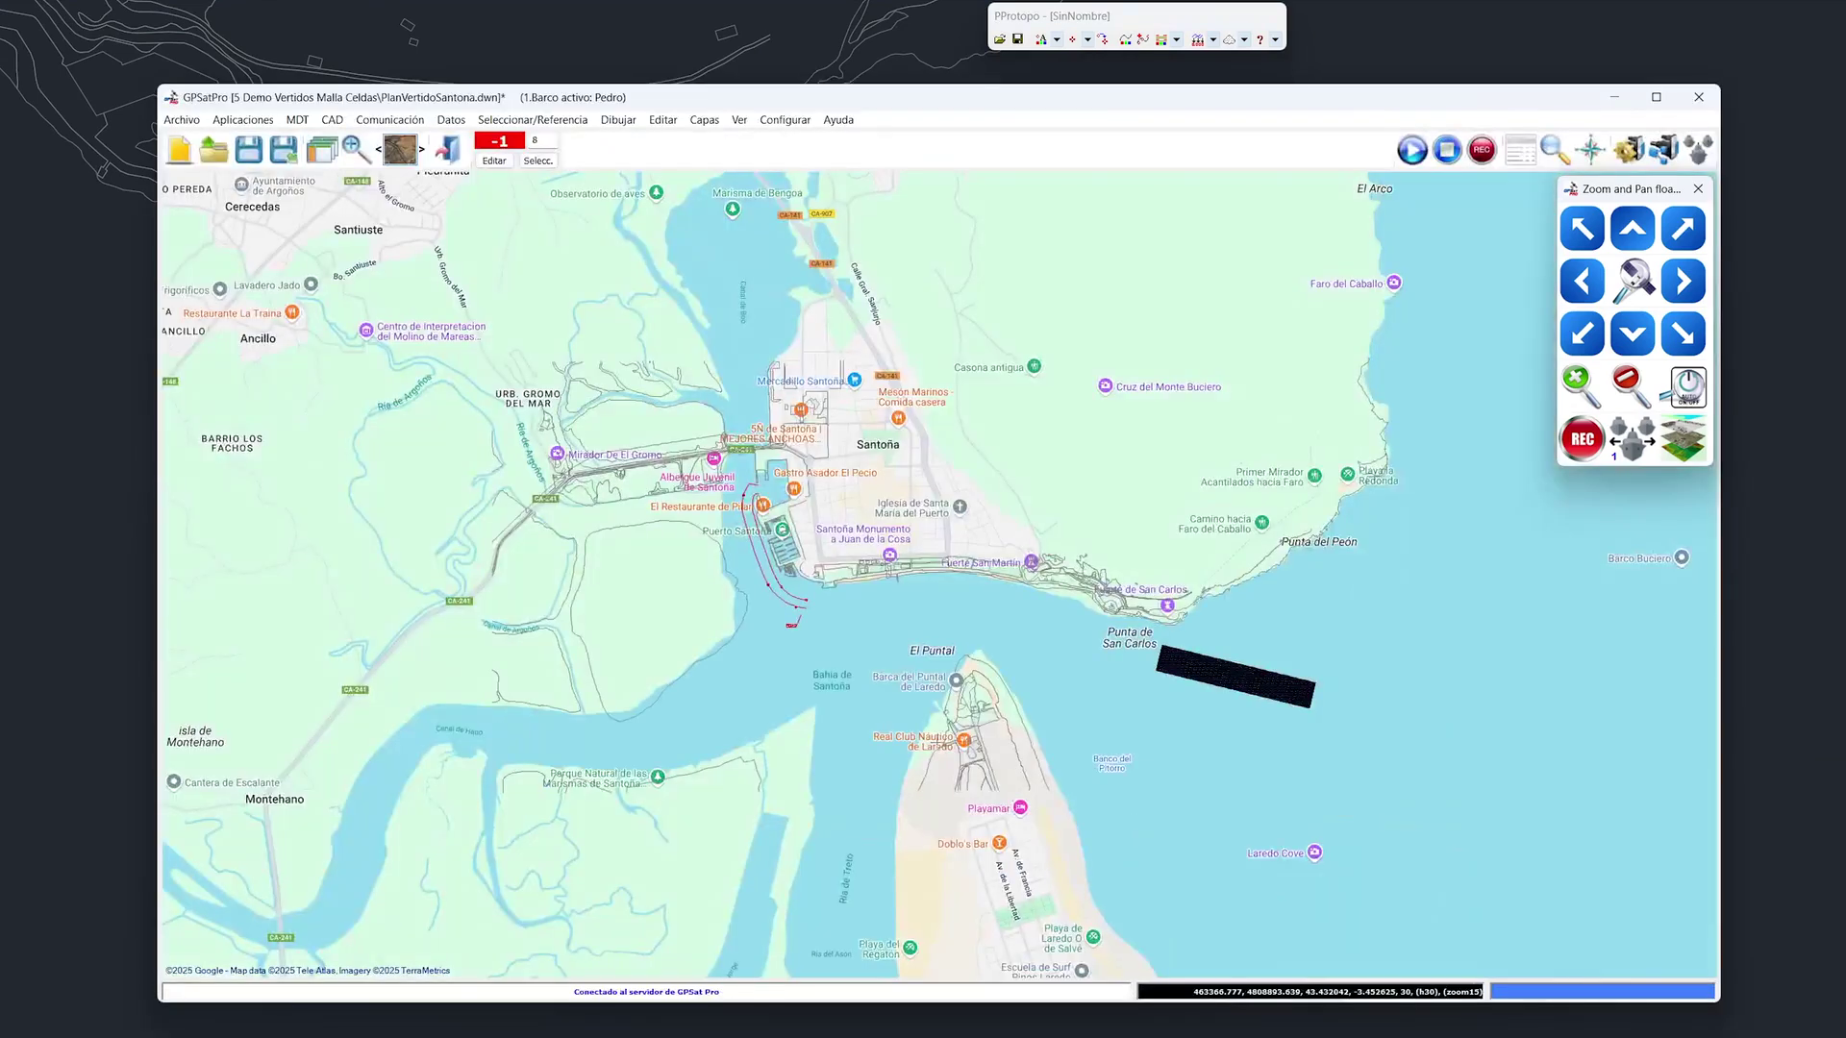
scroll(1244, 673, "up", 1)
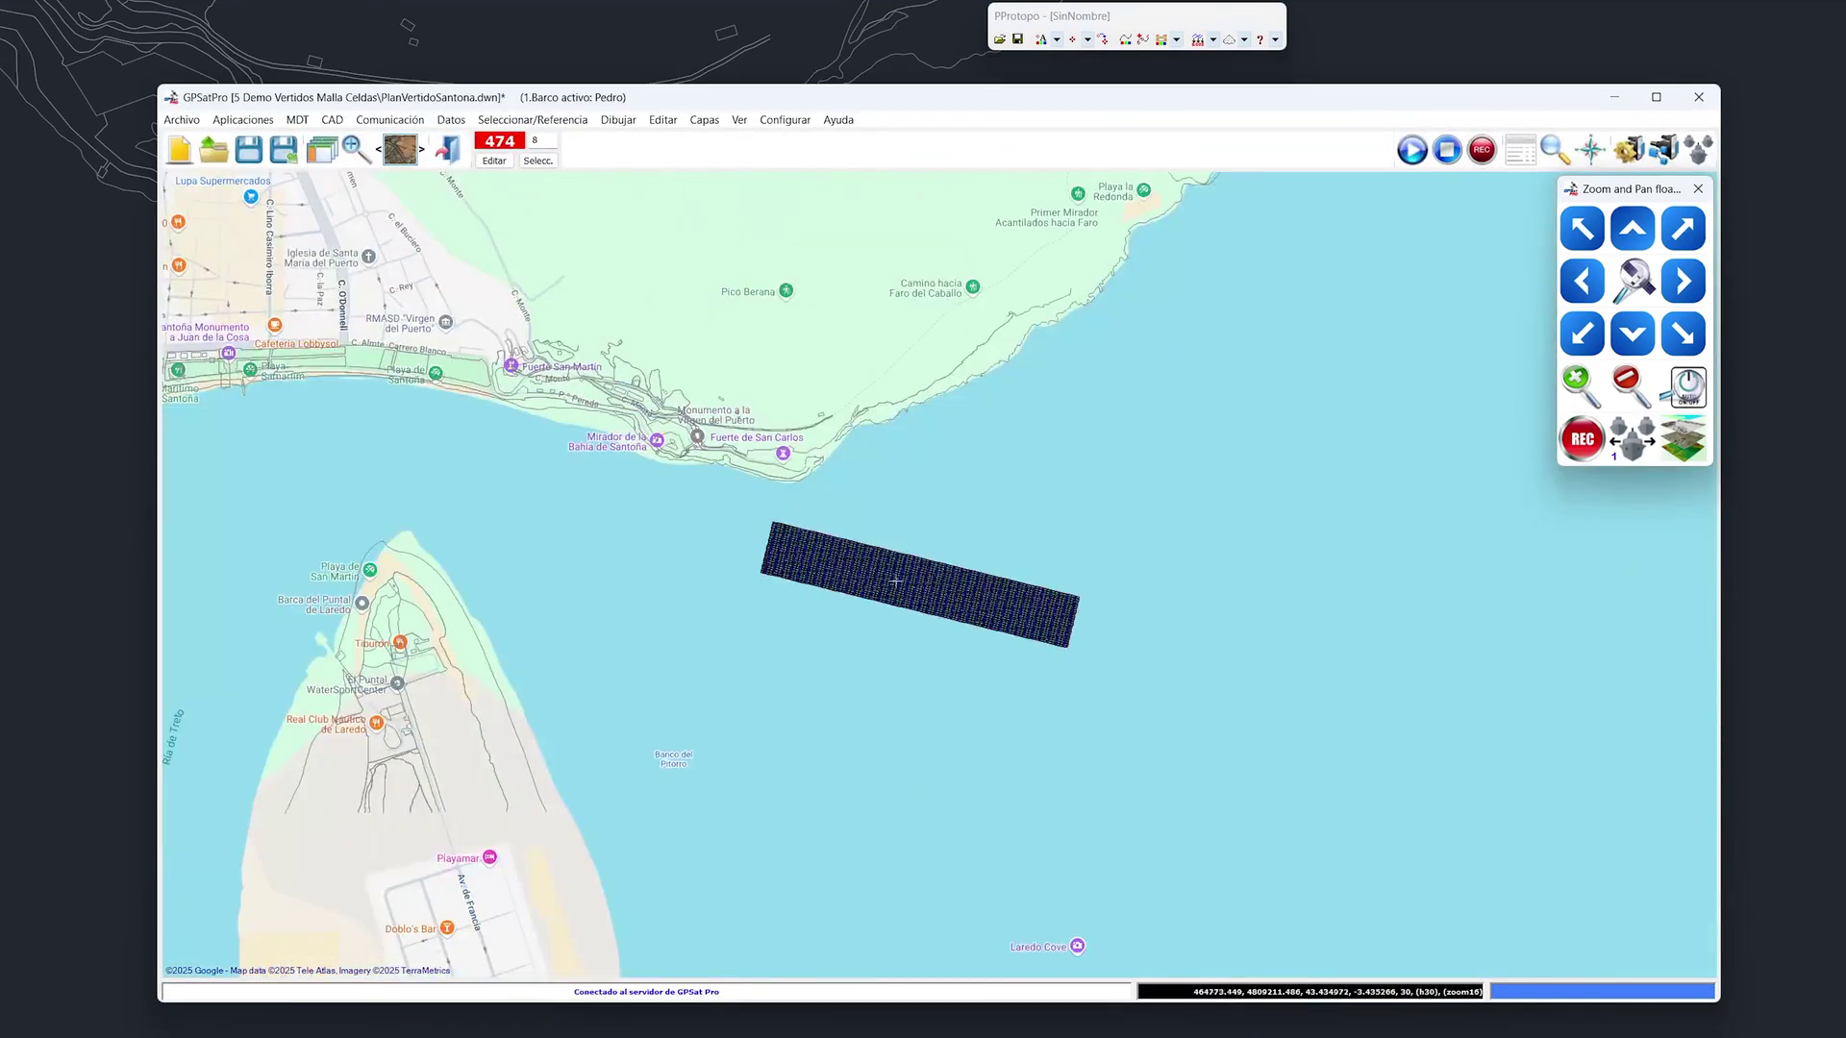
Examine the finished cell mesh up close on the map and its cell numbering in the CAD drawing
scroll(895, 582, "up", 2)
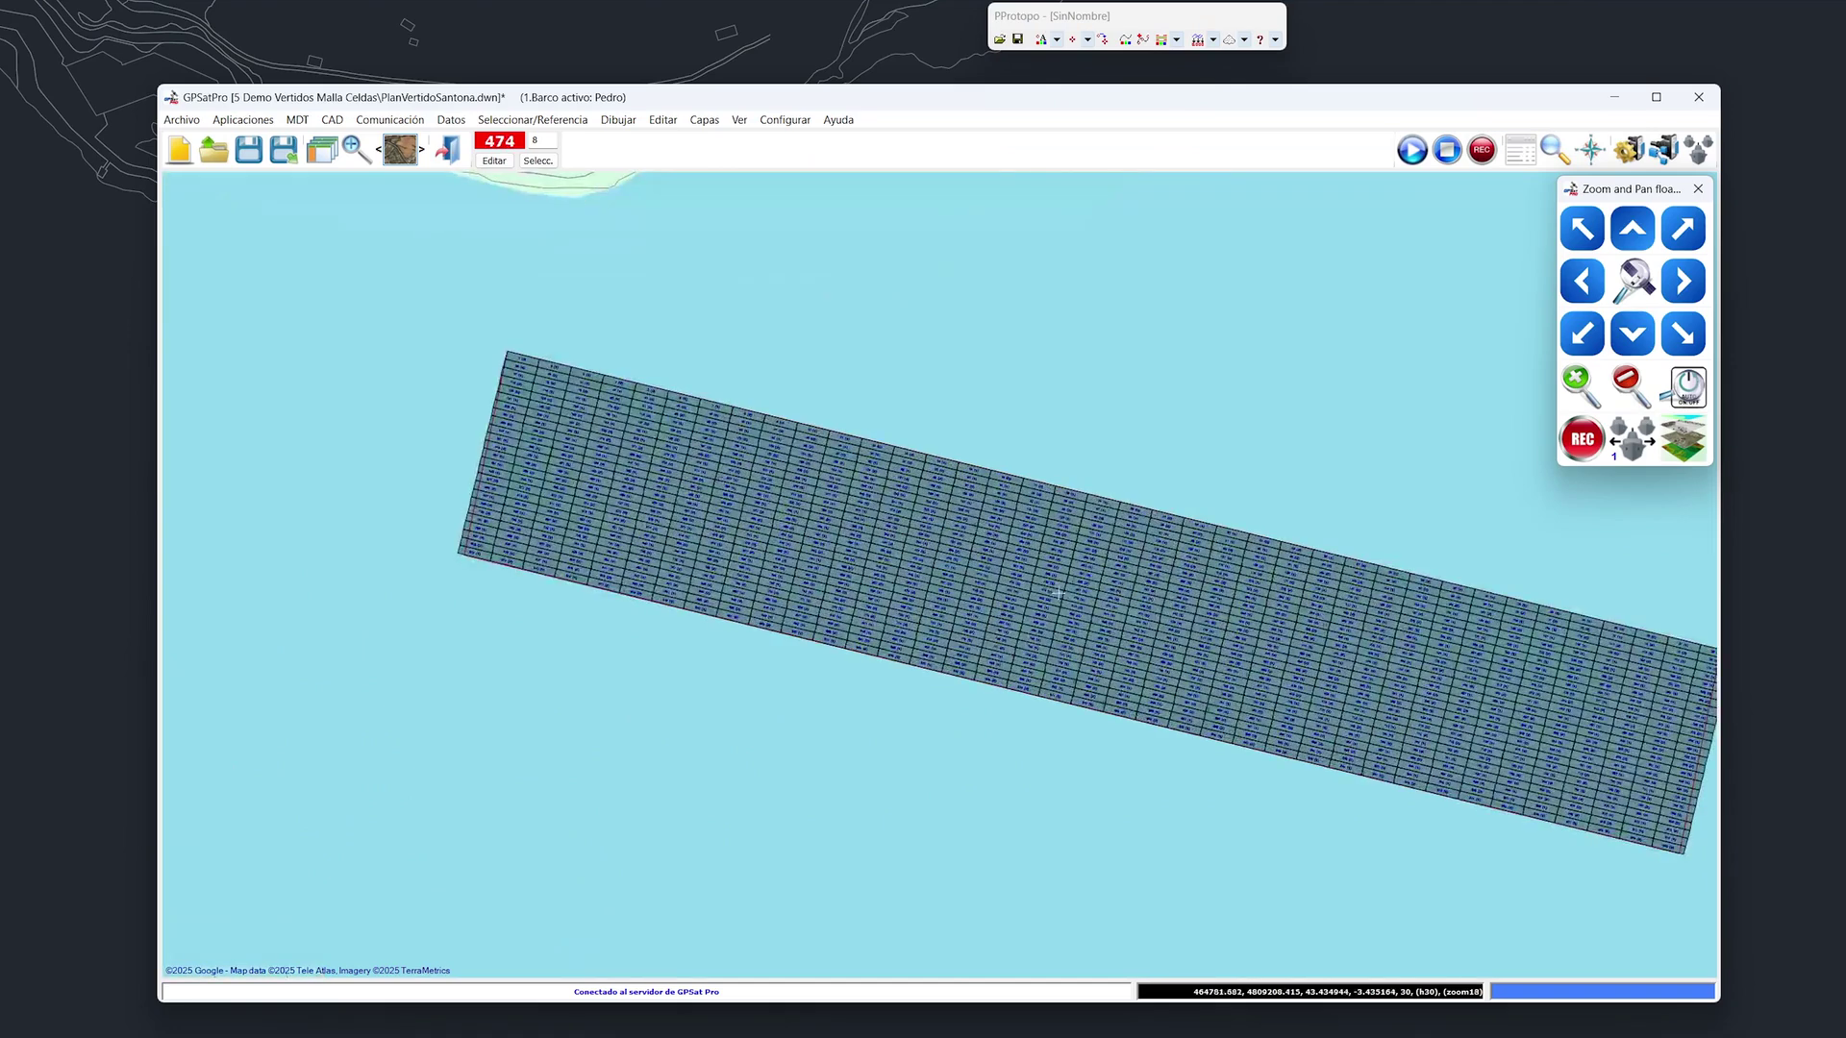
scroll(1058, 594, "up", 1)
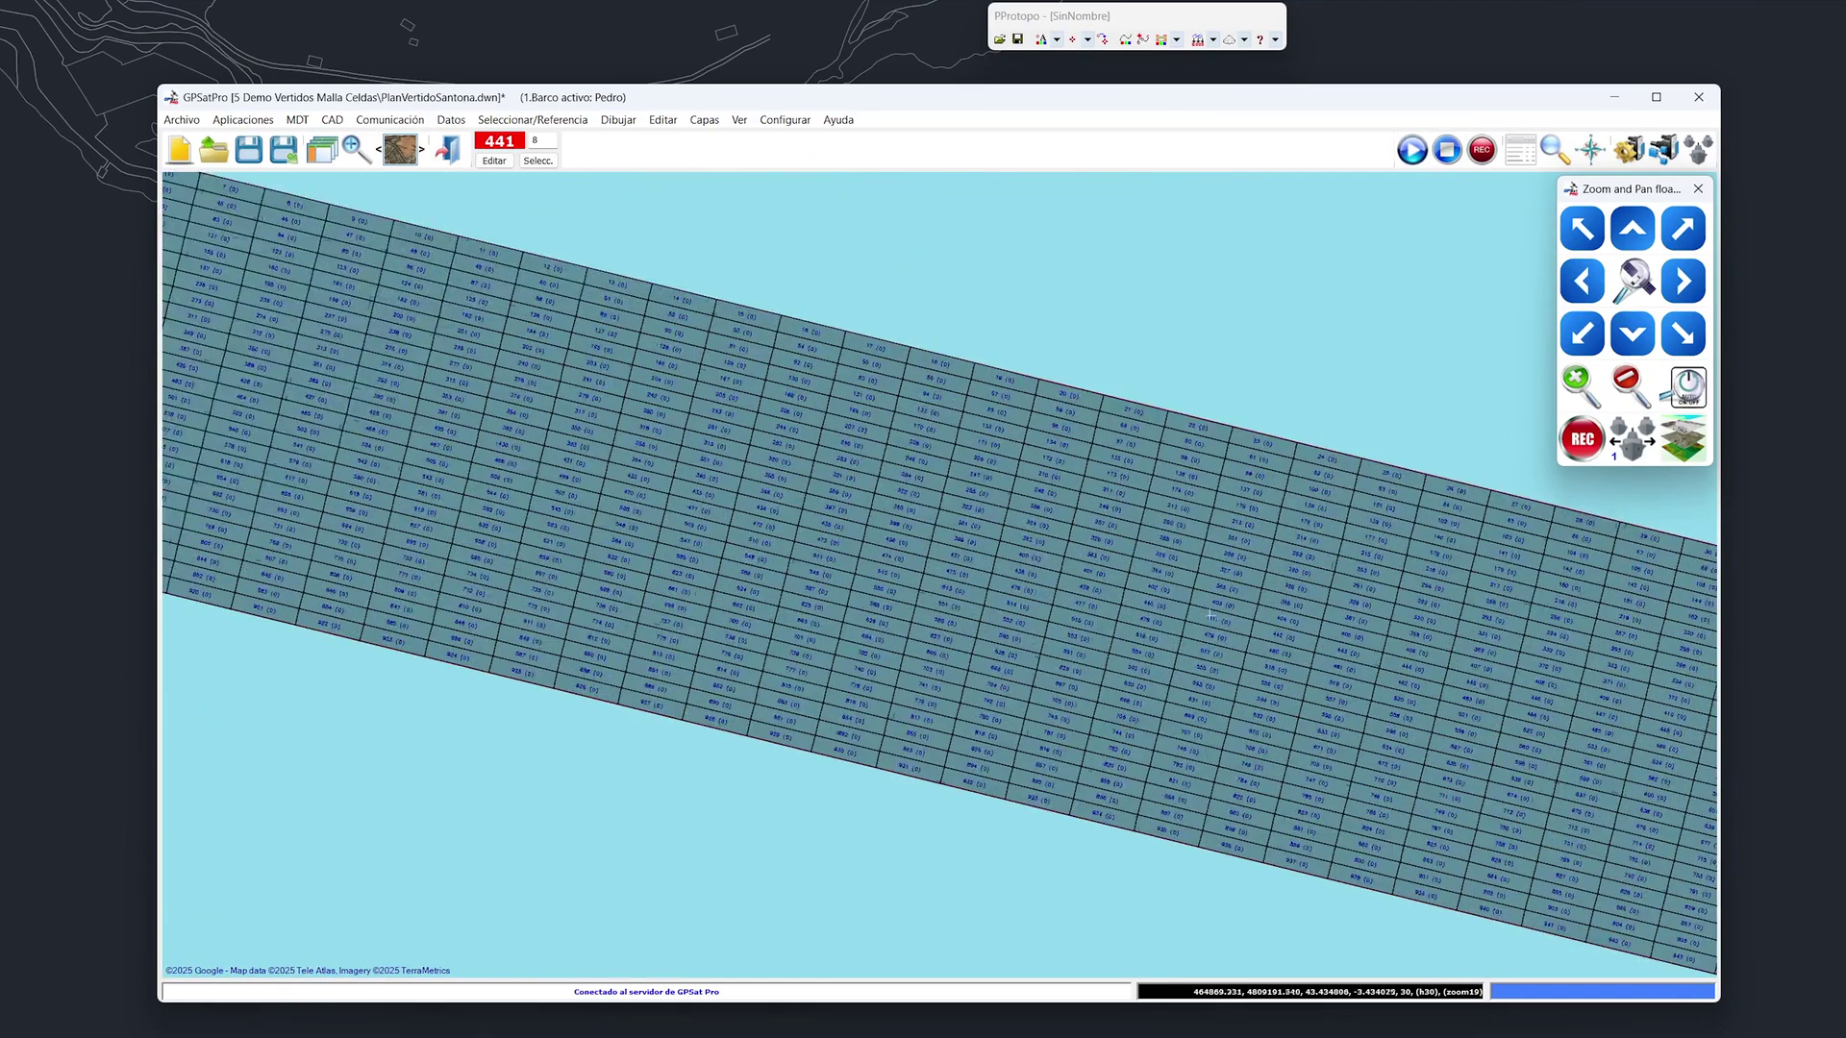
middle_click_drag(1163, 570, 740, 532)
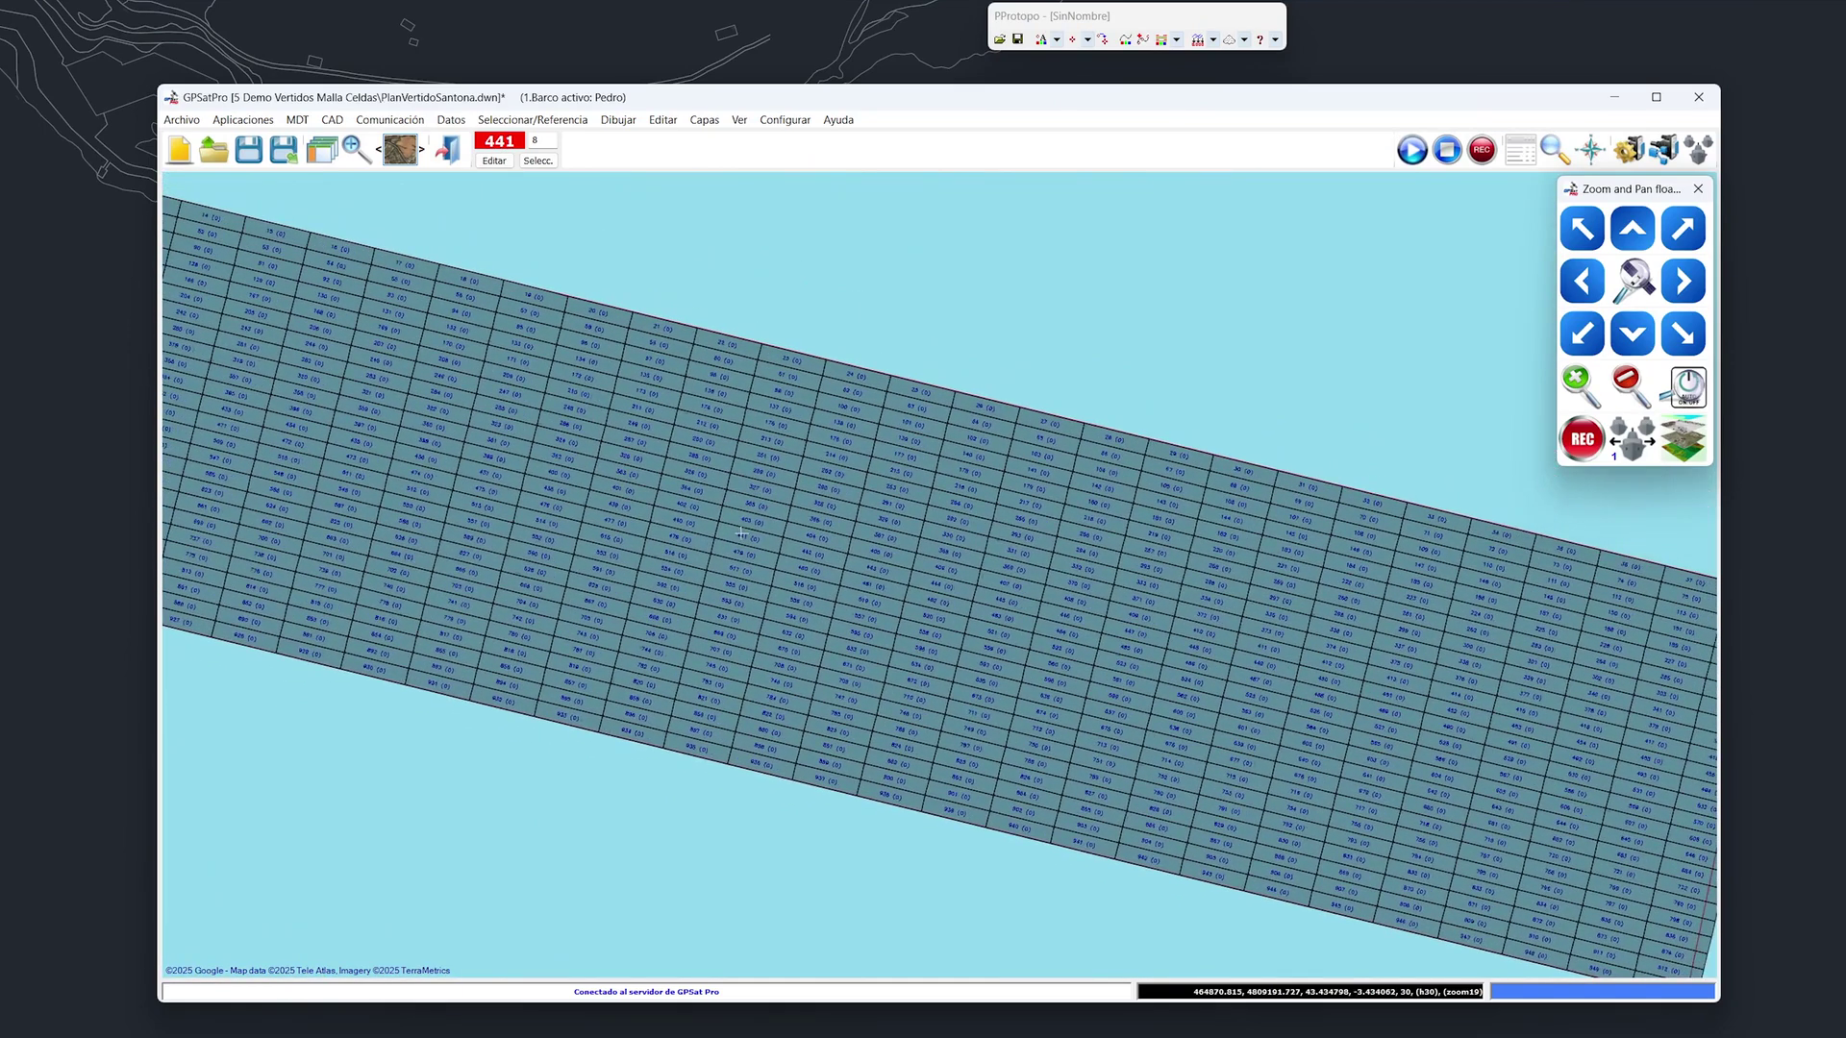
scroll(939, 574, "down", 1)
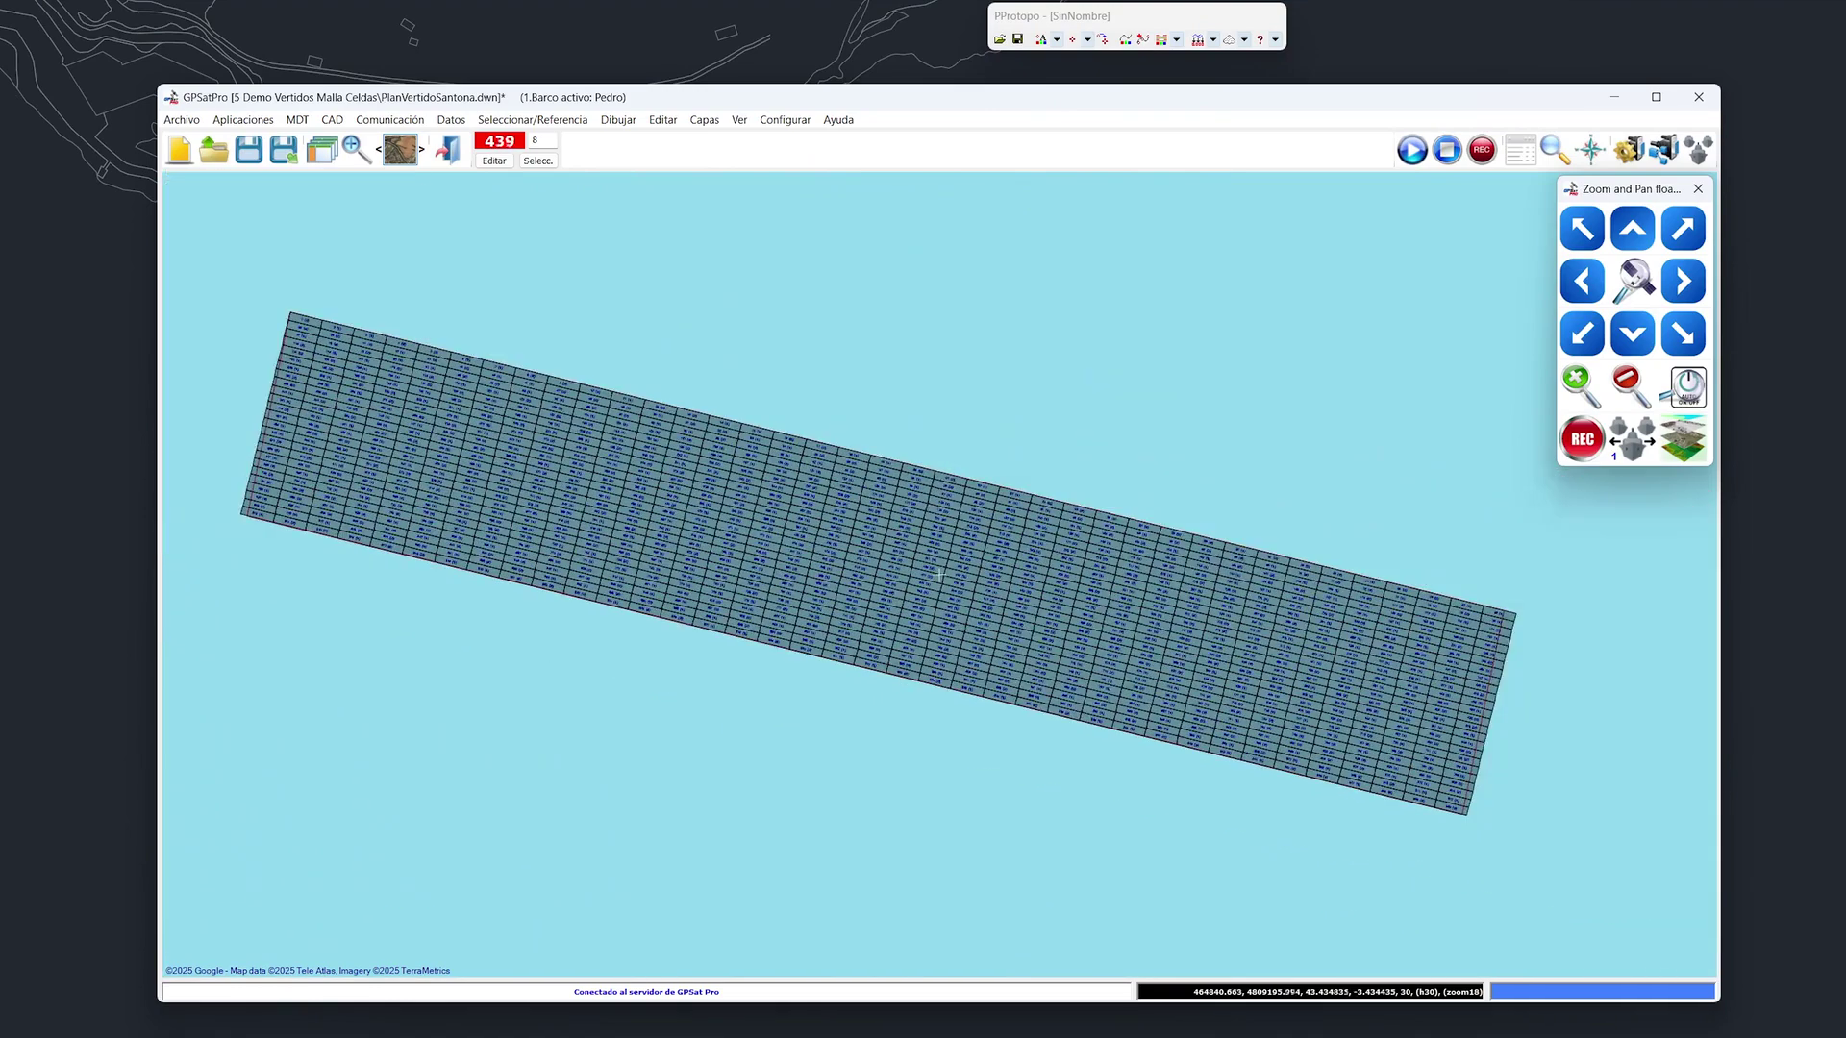
middle_click_drag(939, 574, 1008, 531)
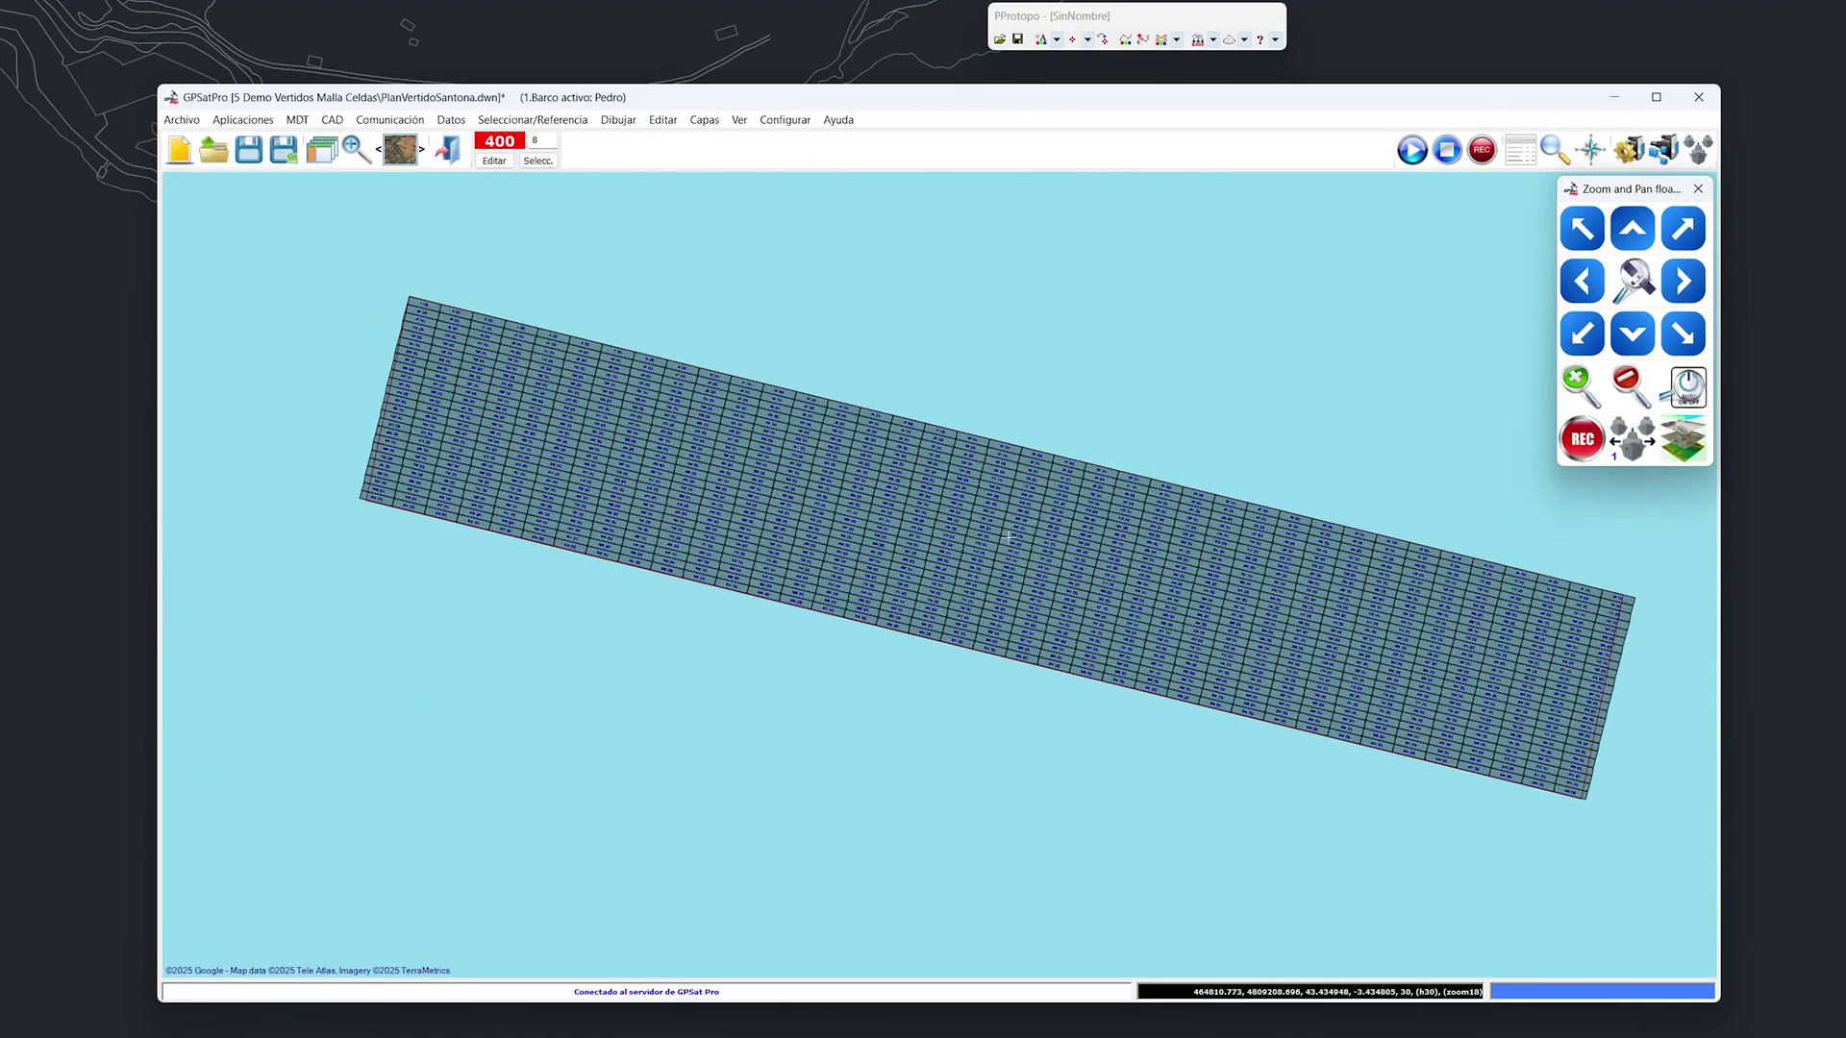
left_click(1616, 100)
scroll(939, 626, "up", 2)
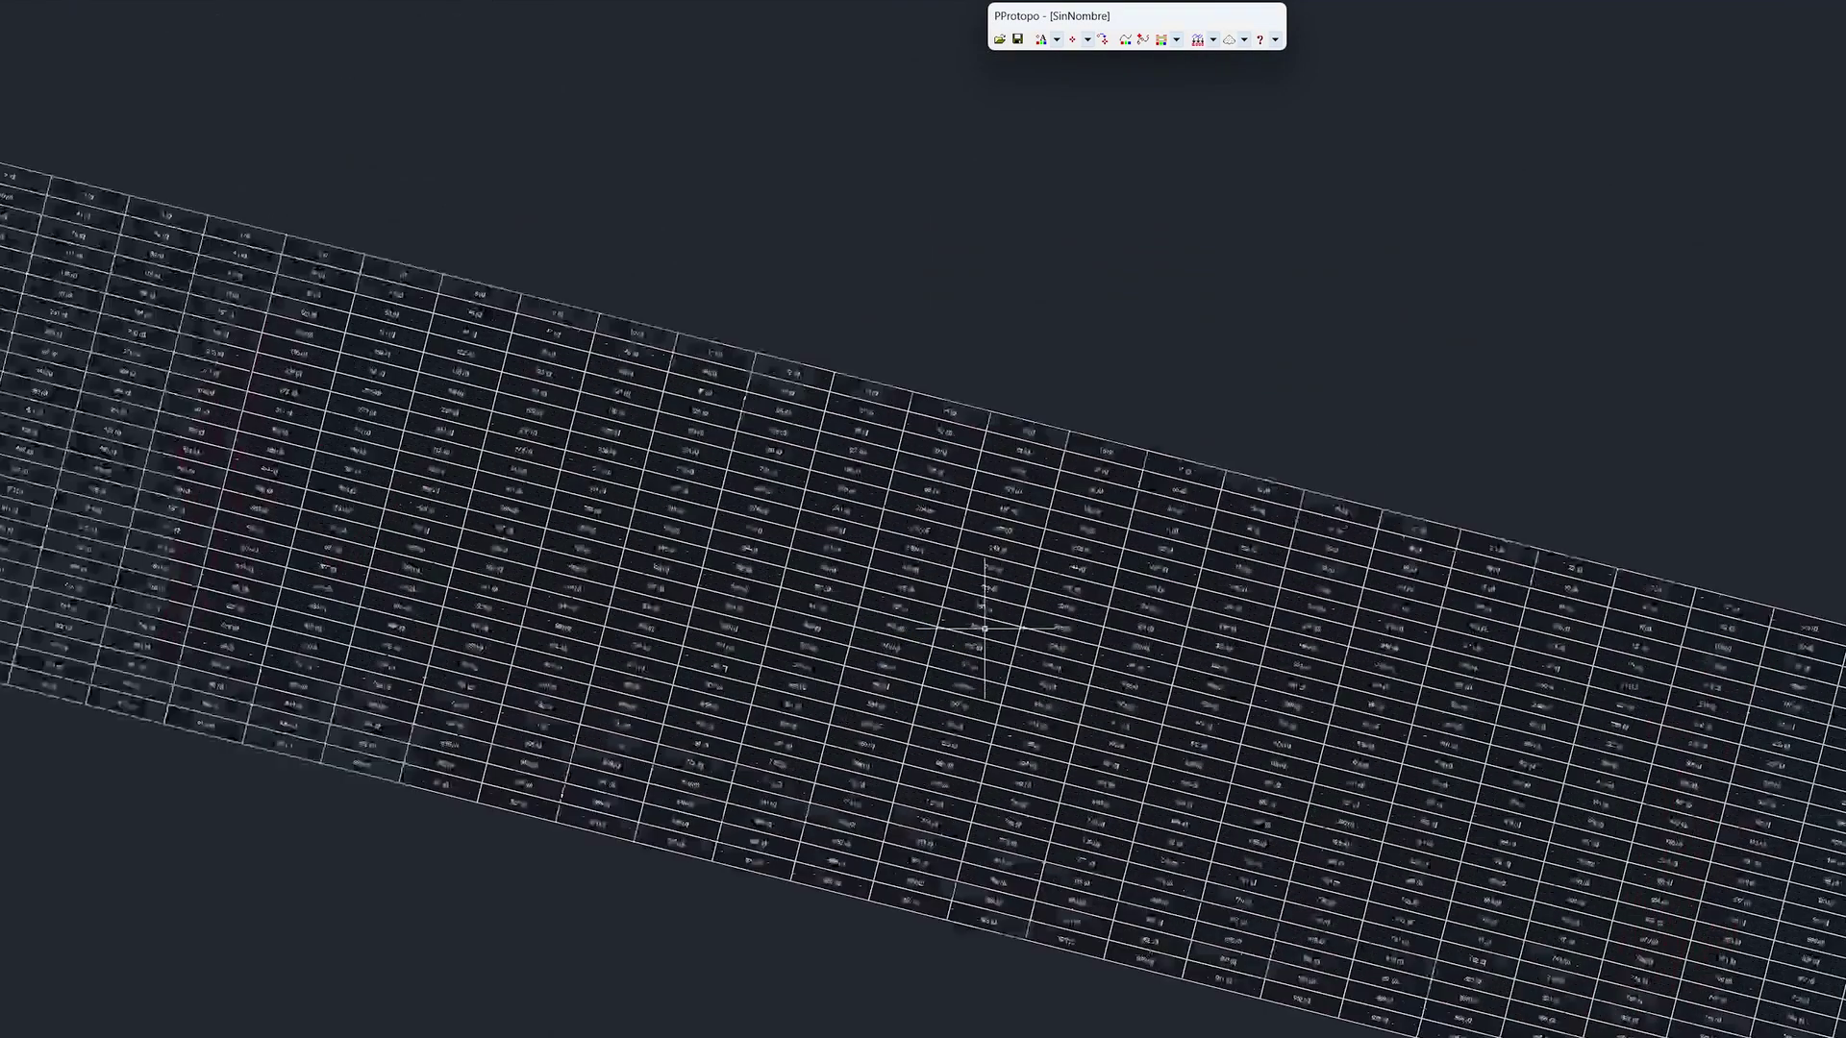
scroll(985, 627, "up", 2)
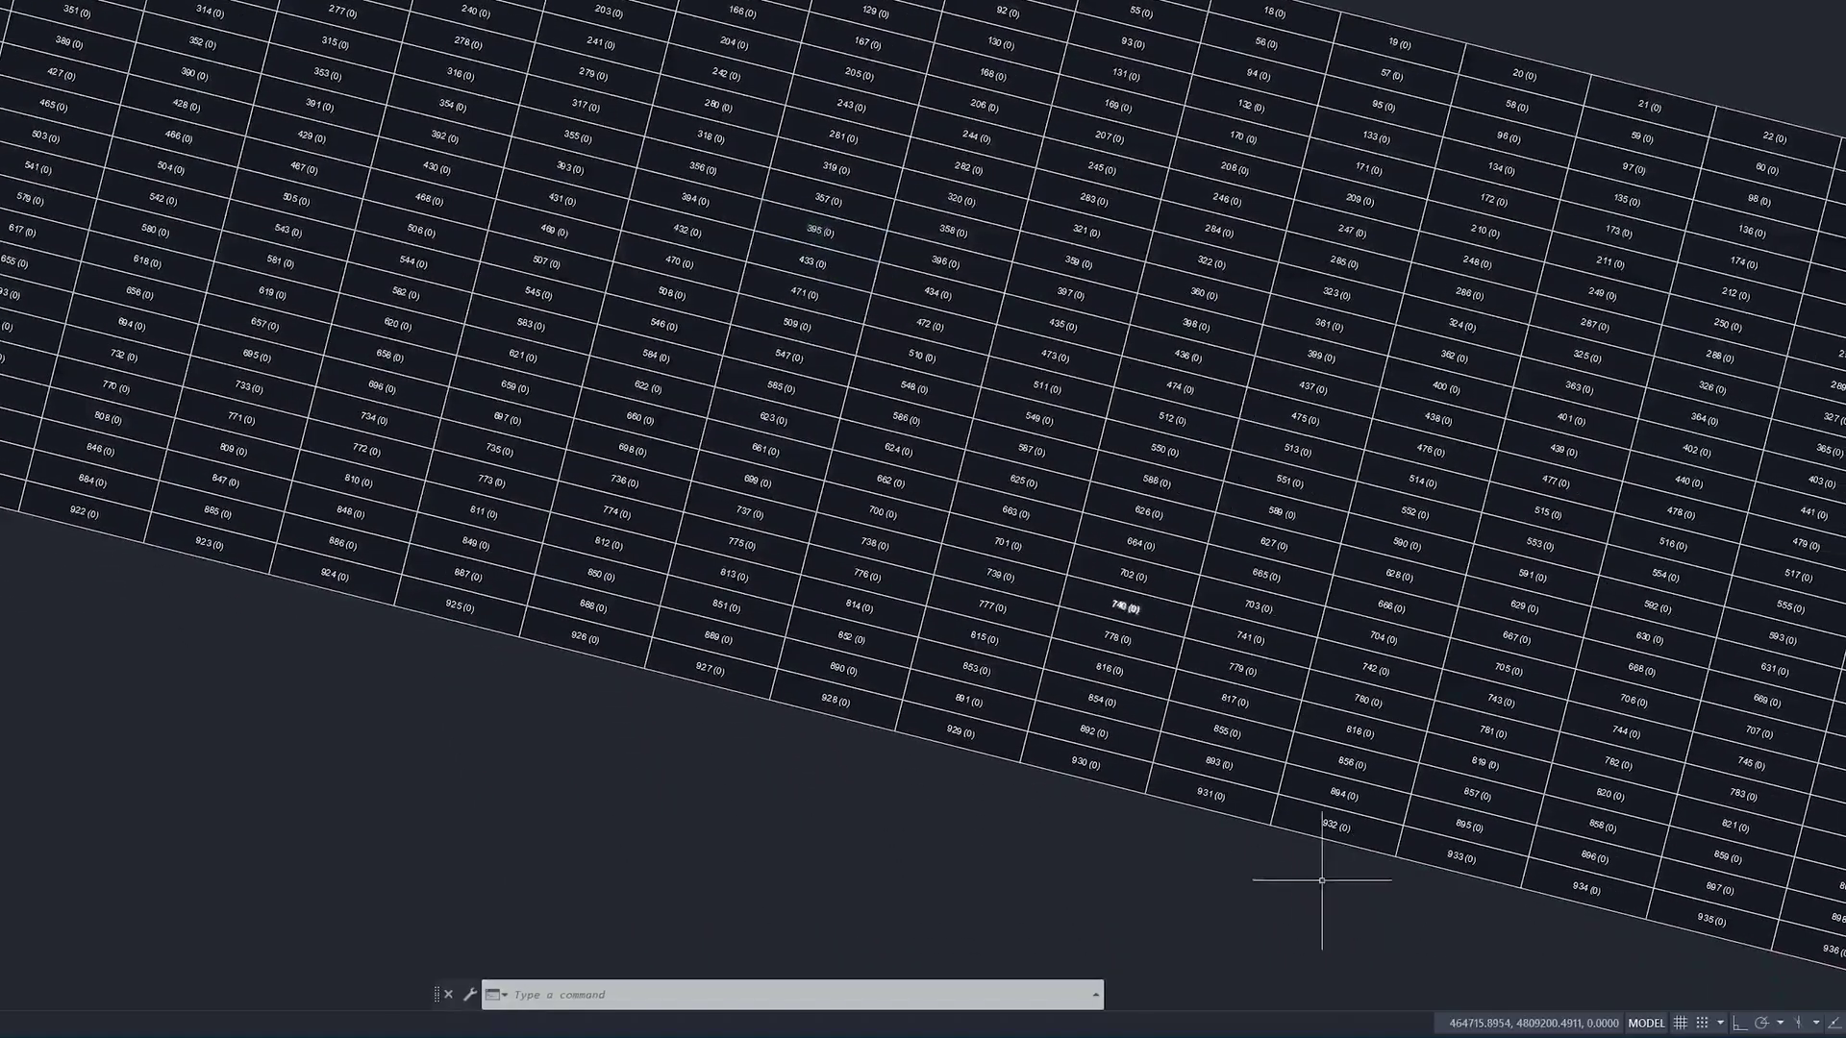
Switch back to GPSatPro and initialize the dredging application in Vertido mode, with CELDAS as the layer for work cells and number texts
mouse_move(1432, 1018)
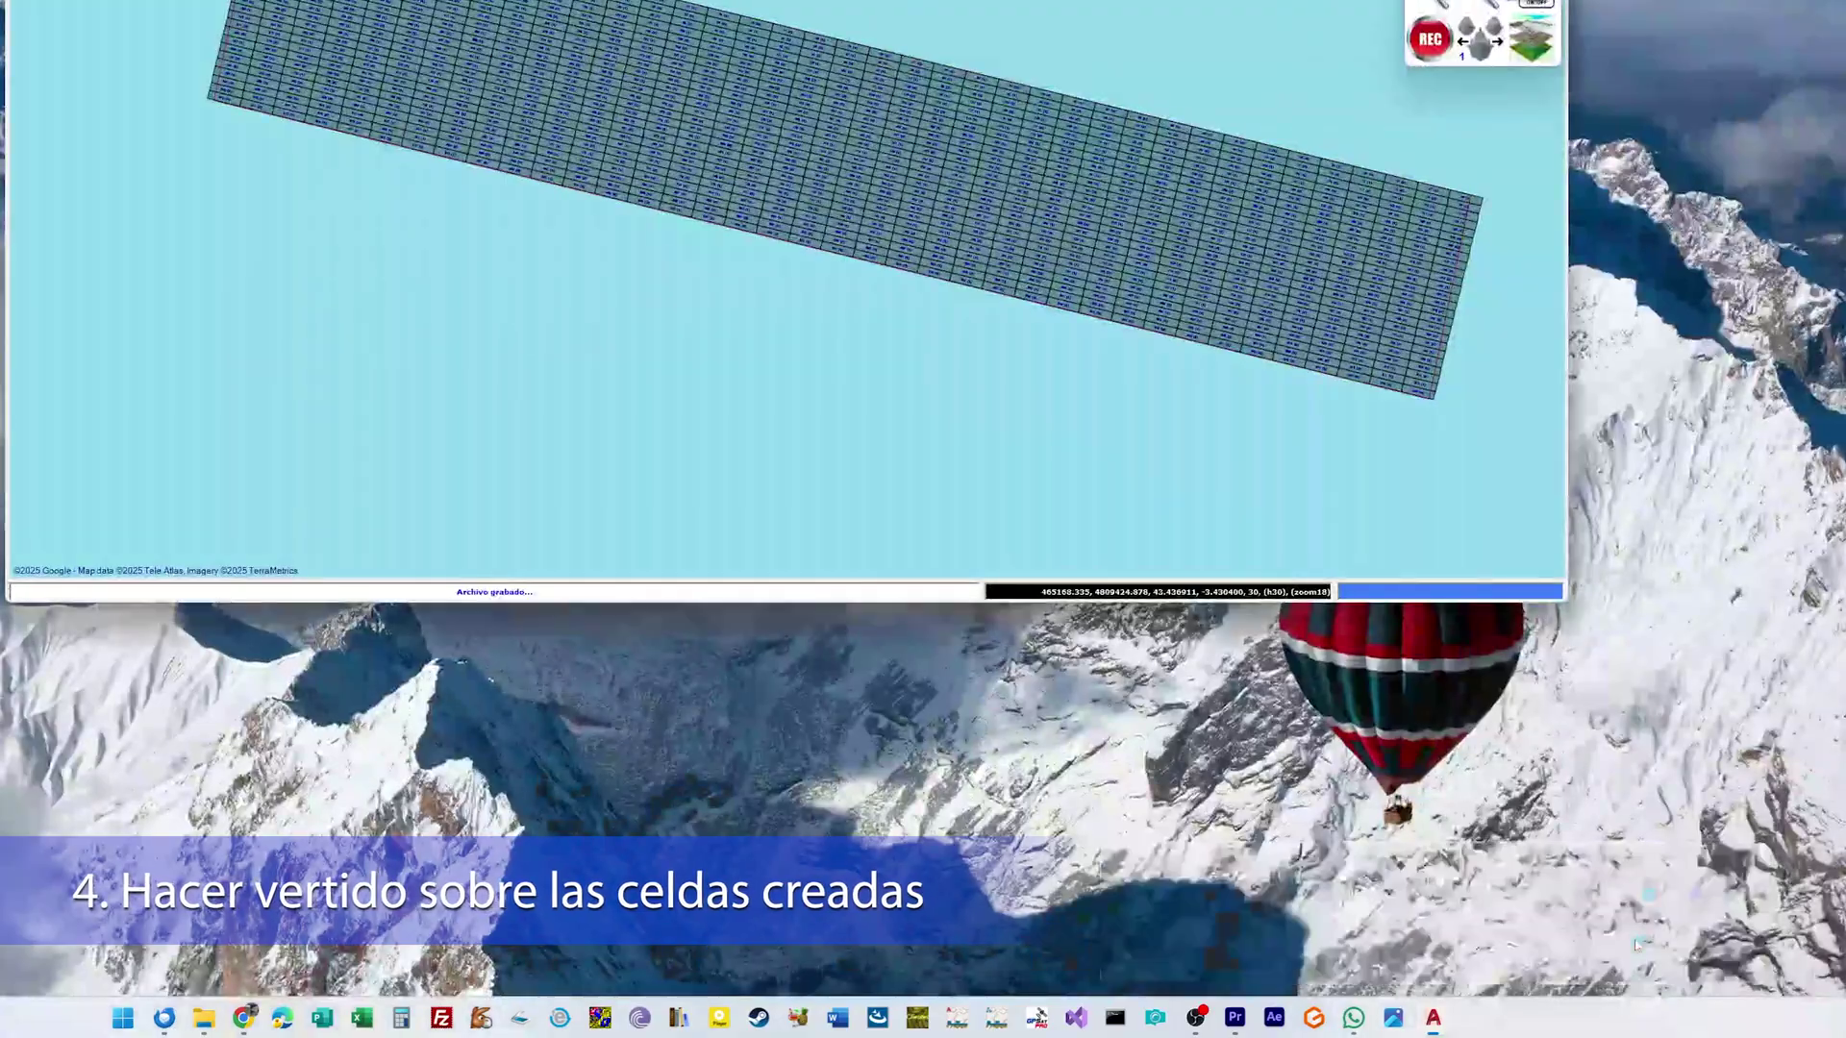
left_click(1634, 929)
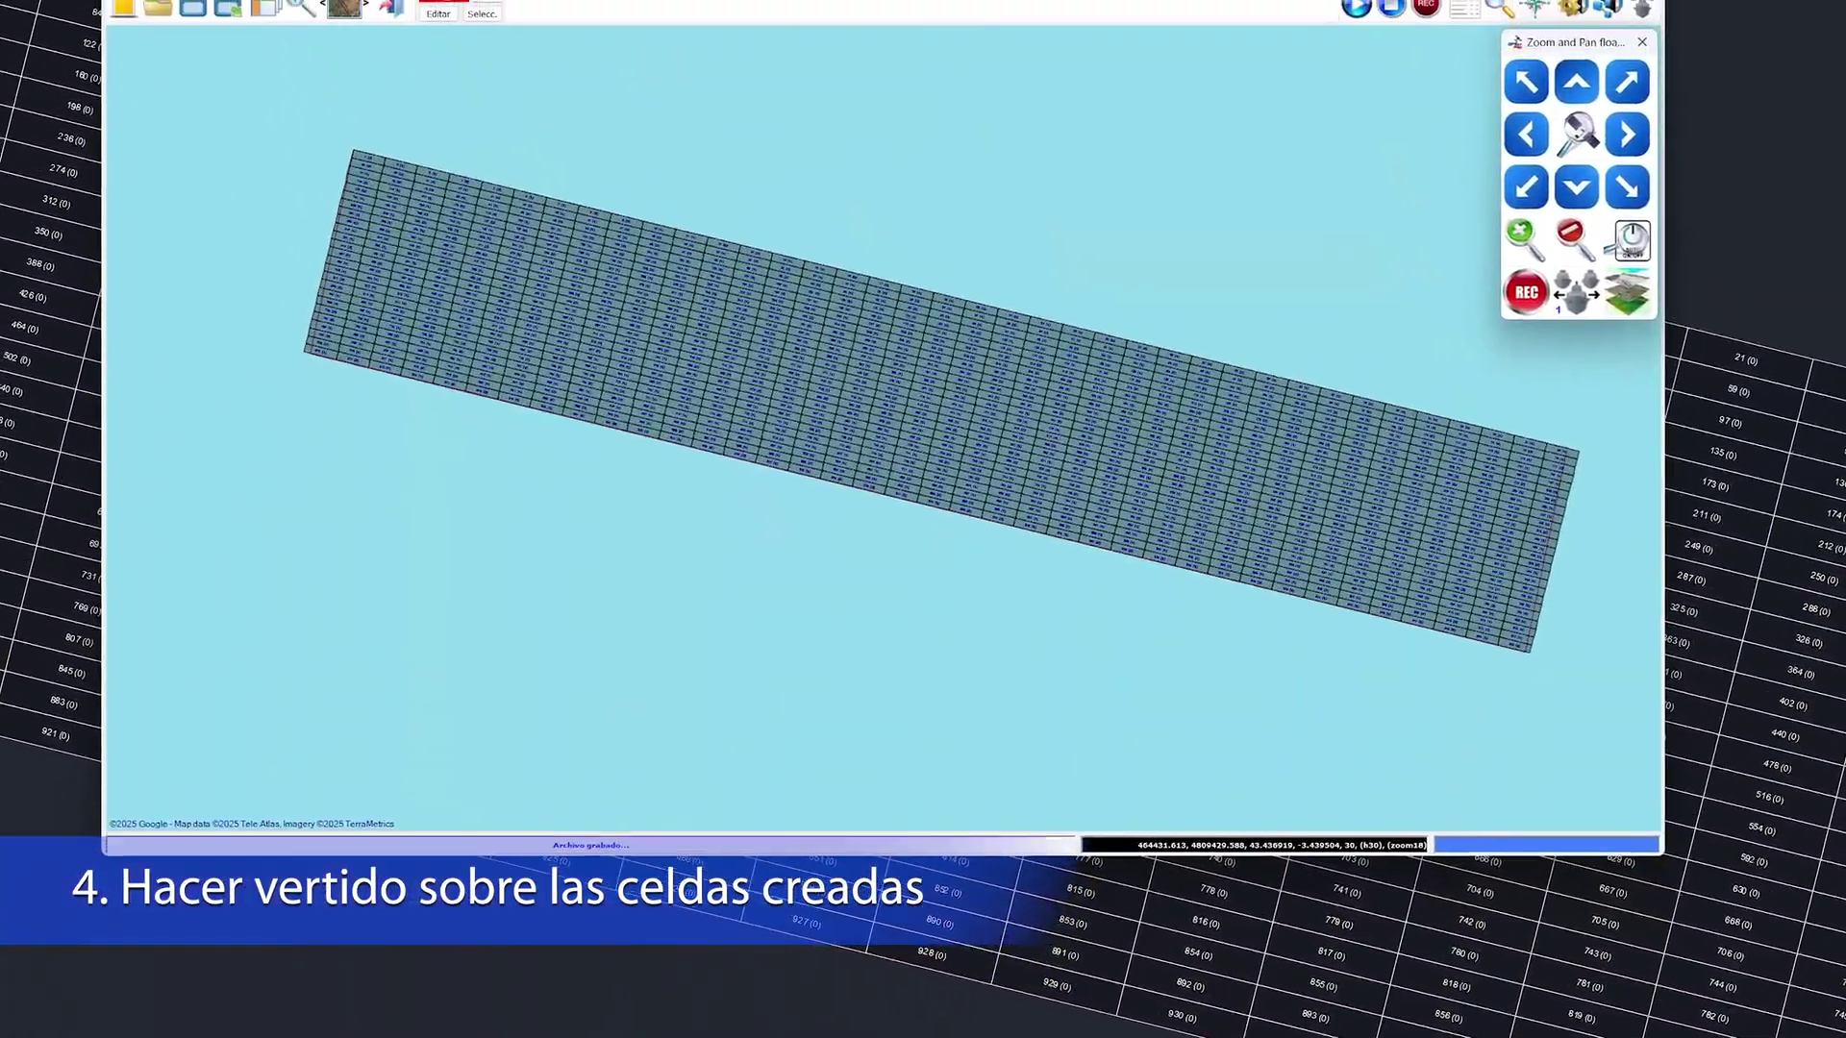
left_click(202, 19)
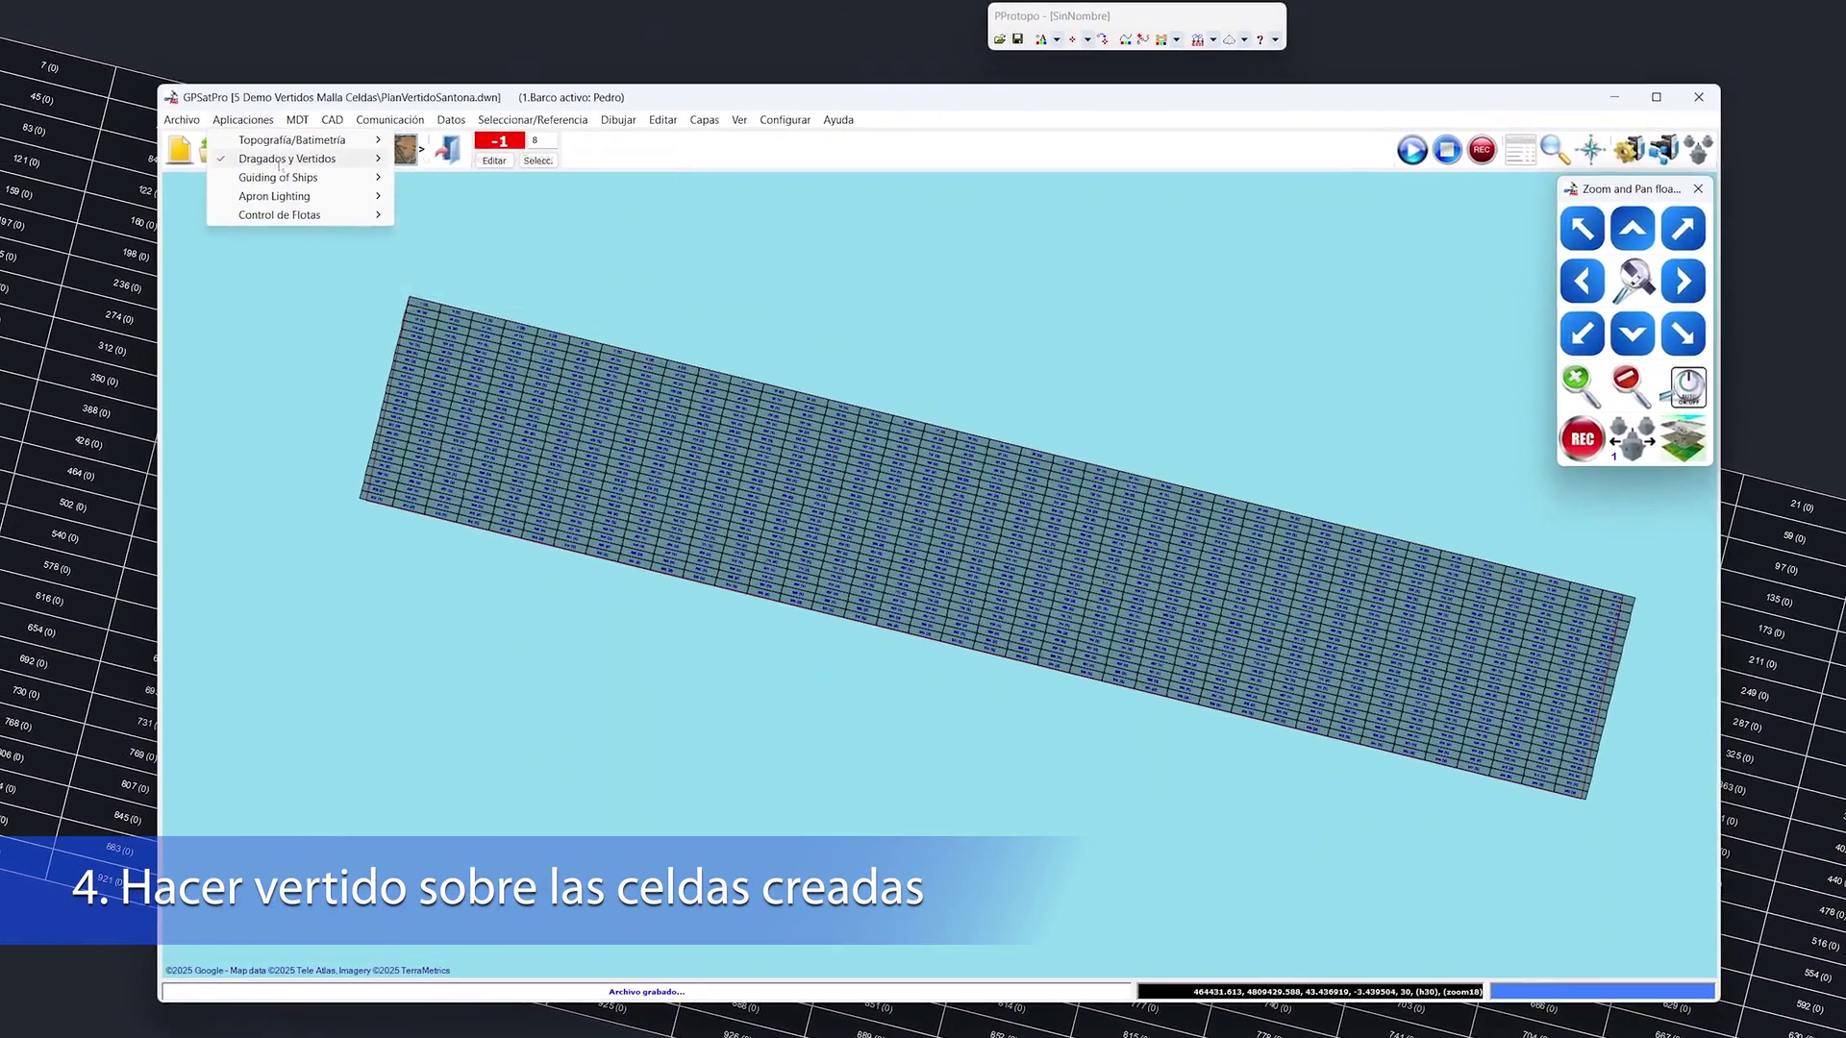
mouse_move(280, 162)
left_click(469, 159)
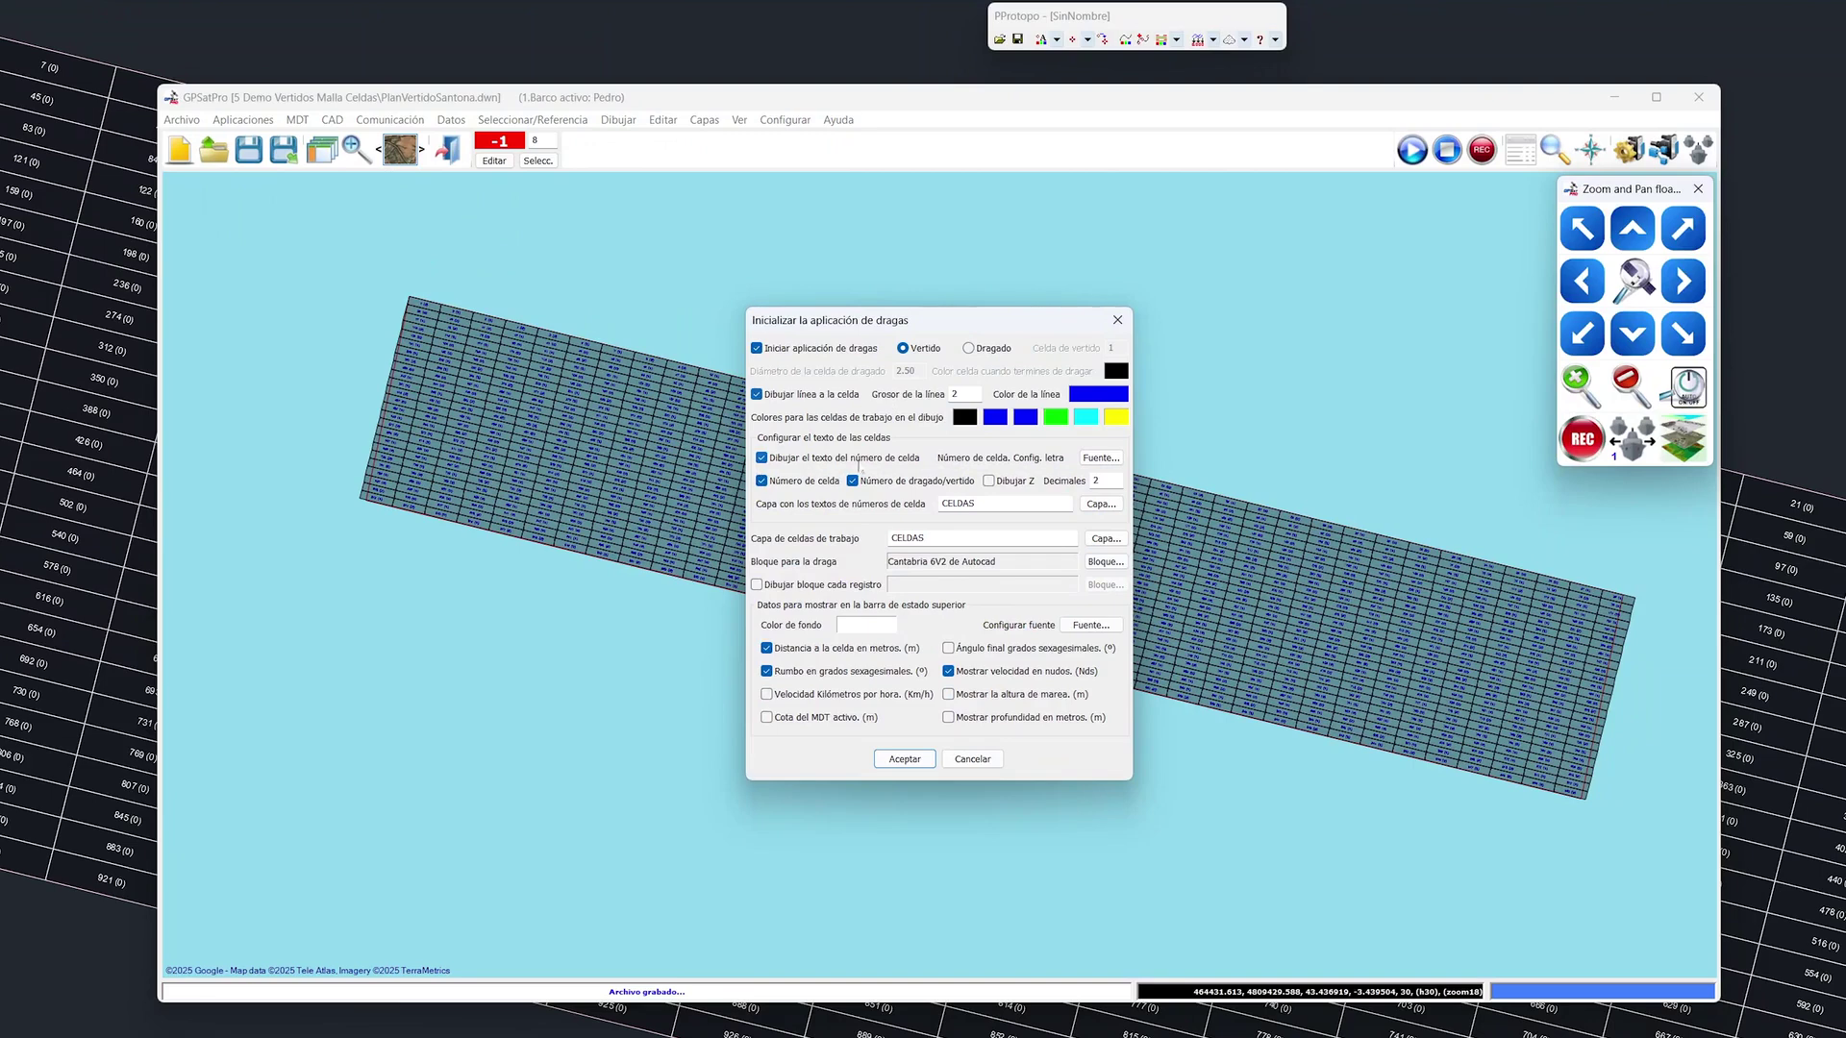
key("shift+Home")
double_click(881, 545)
left_click(923, 760)
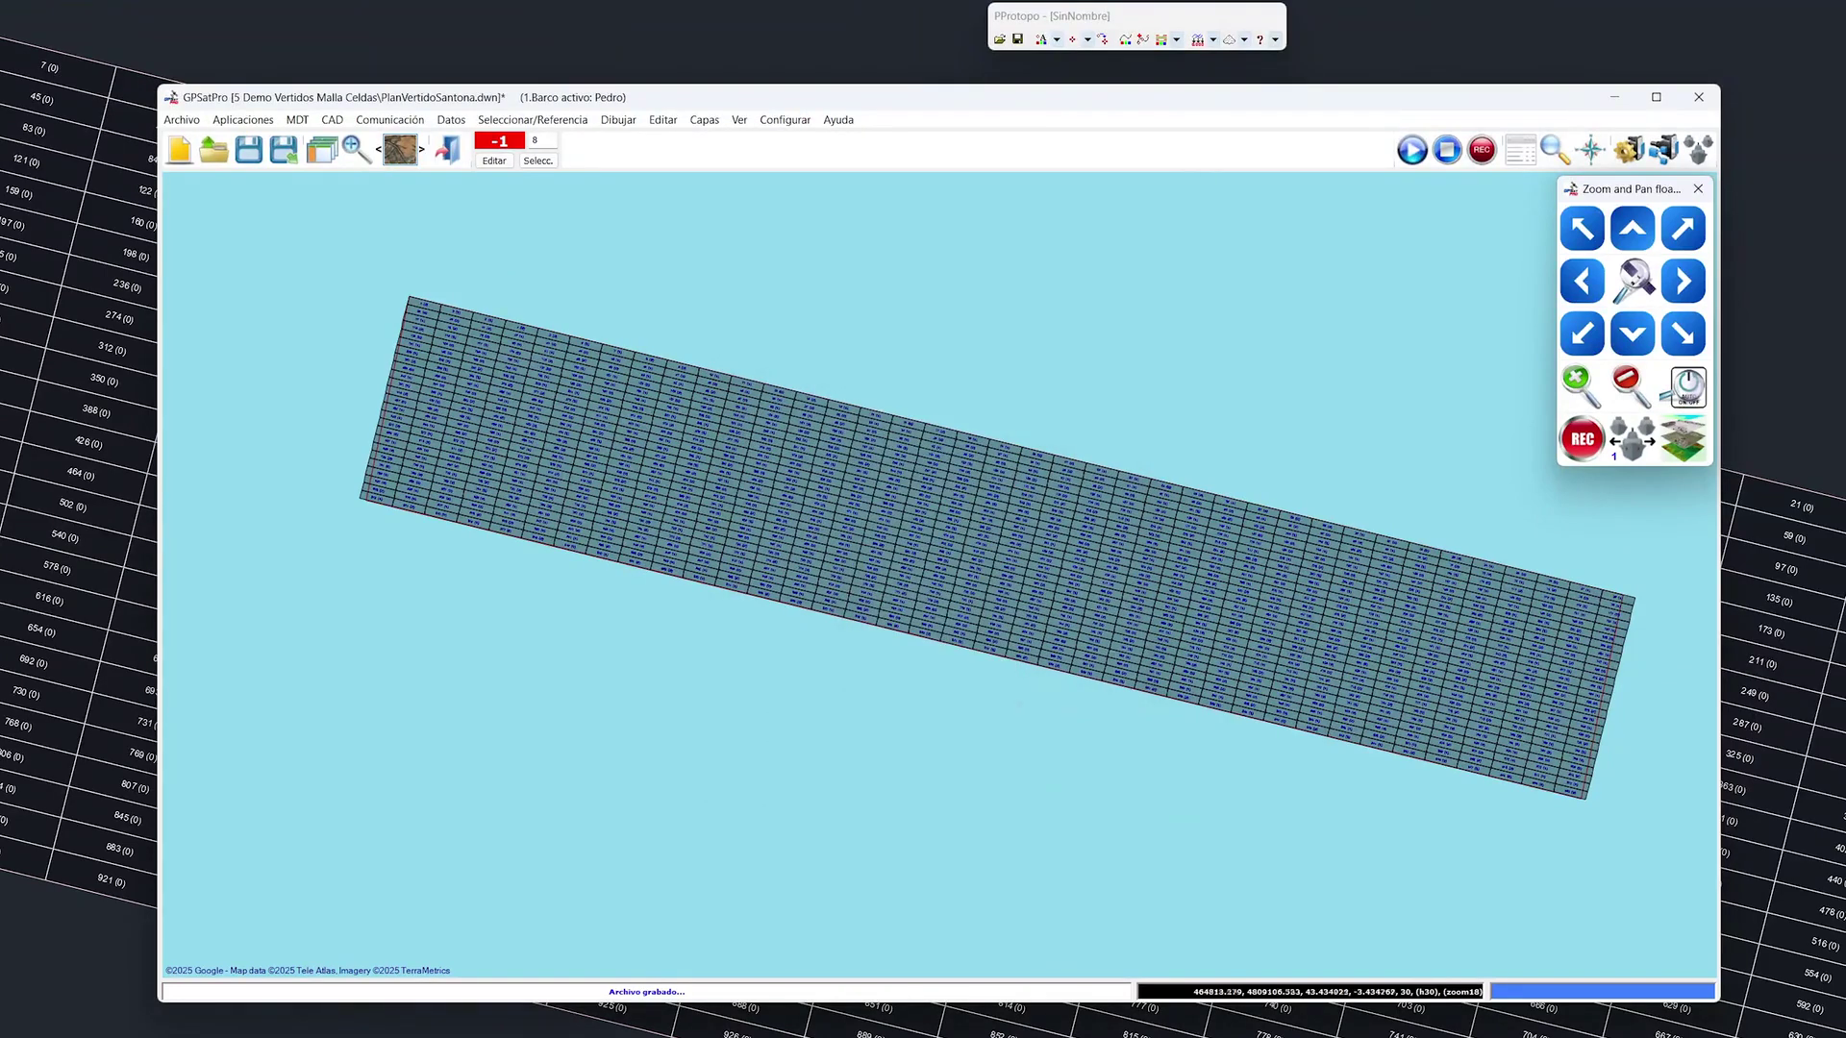
Set the display to CAD mode with the GPSatPro window minimized
left_click(329, 121)
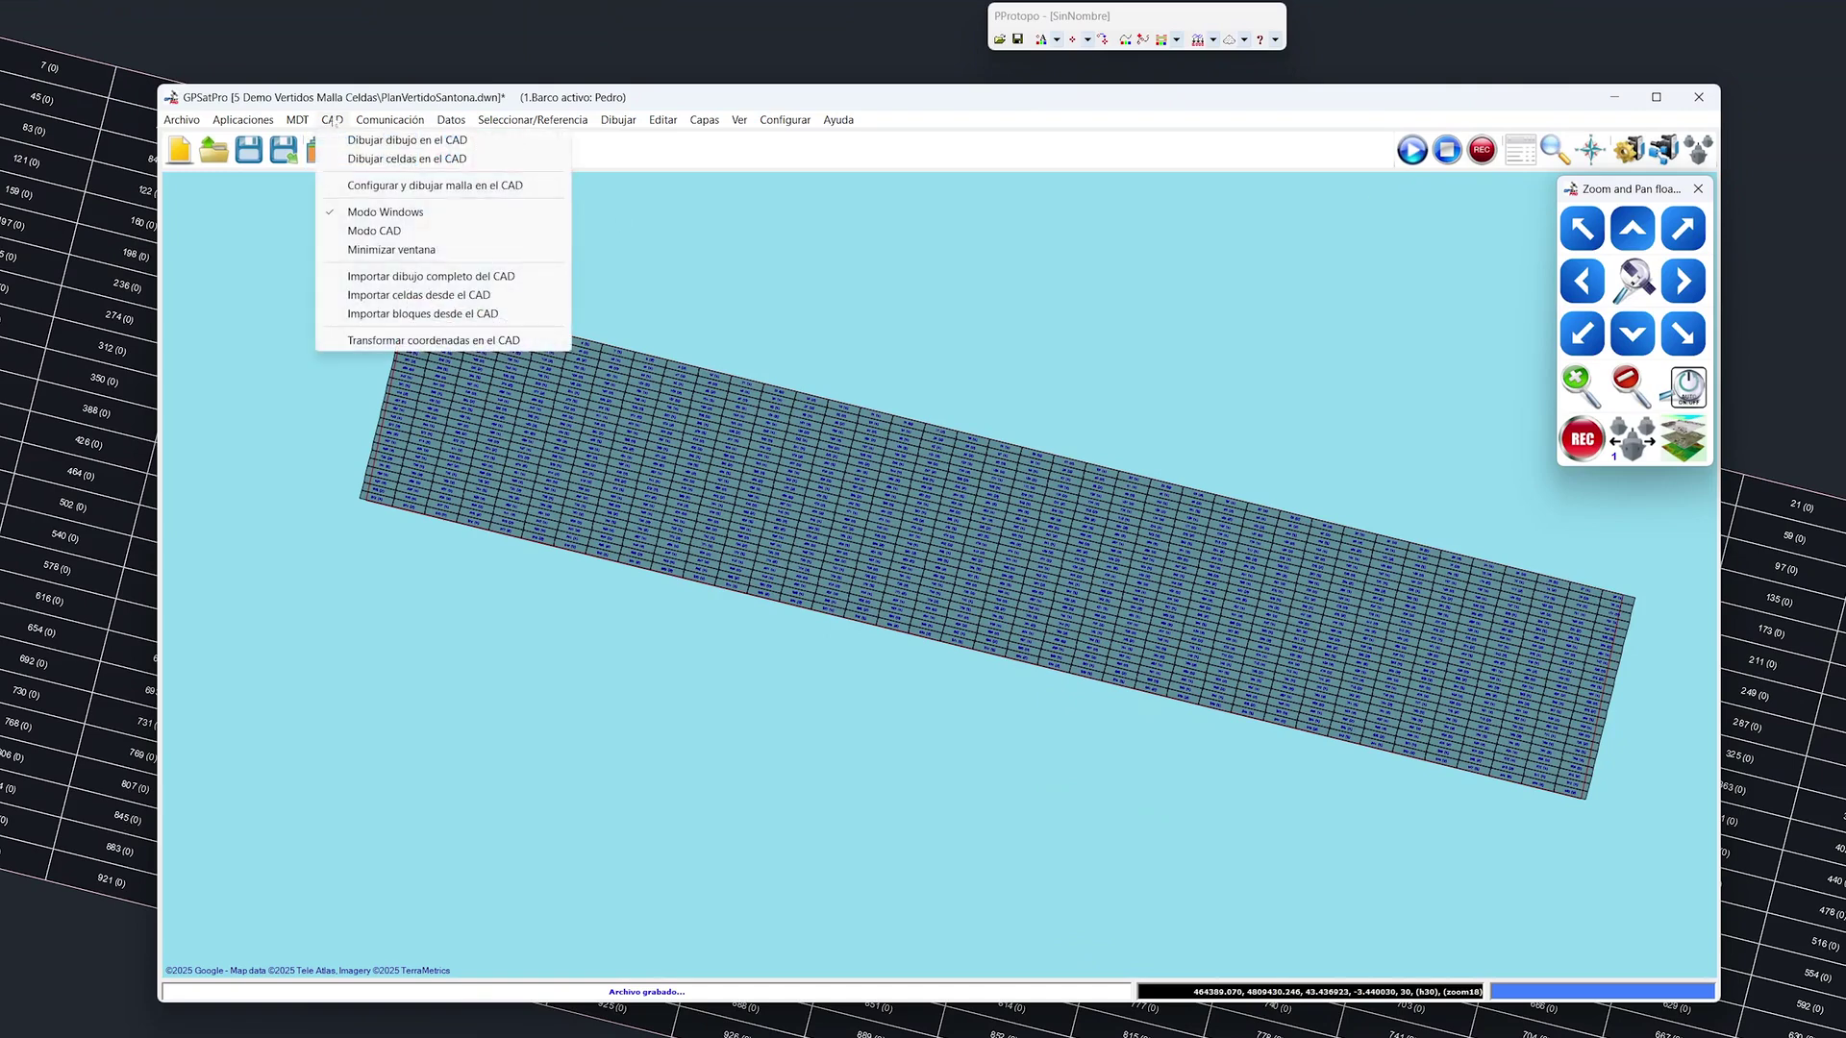
left_click(382, 232)
left_click(334, 122)
left_click(392, 250)
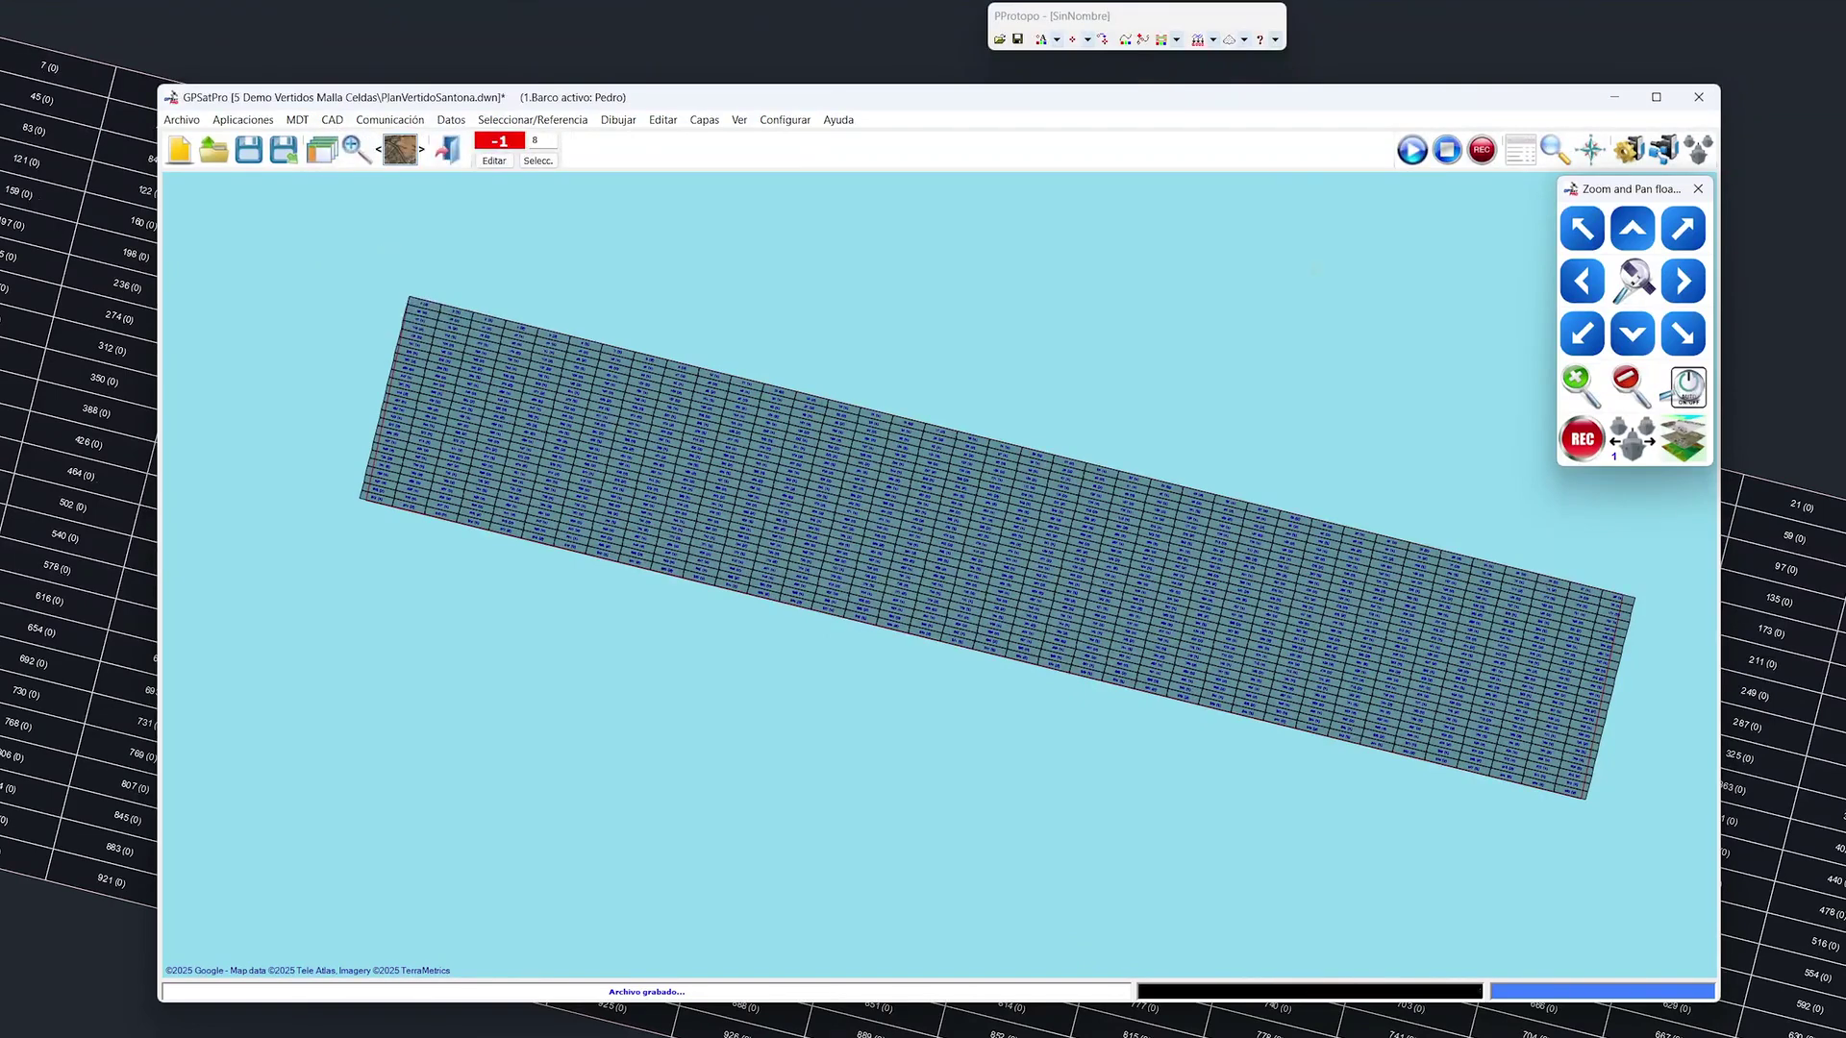
Start reading GPS 1 data from Santona.emu and pick cell 574 in the CAD mesh as the active dumping cell
left_click(1419, 162)
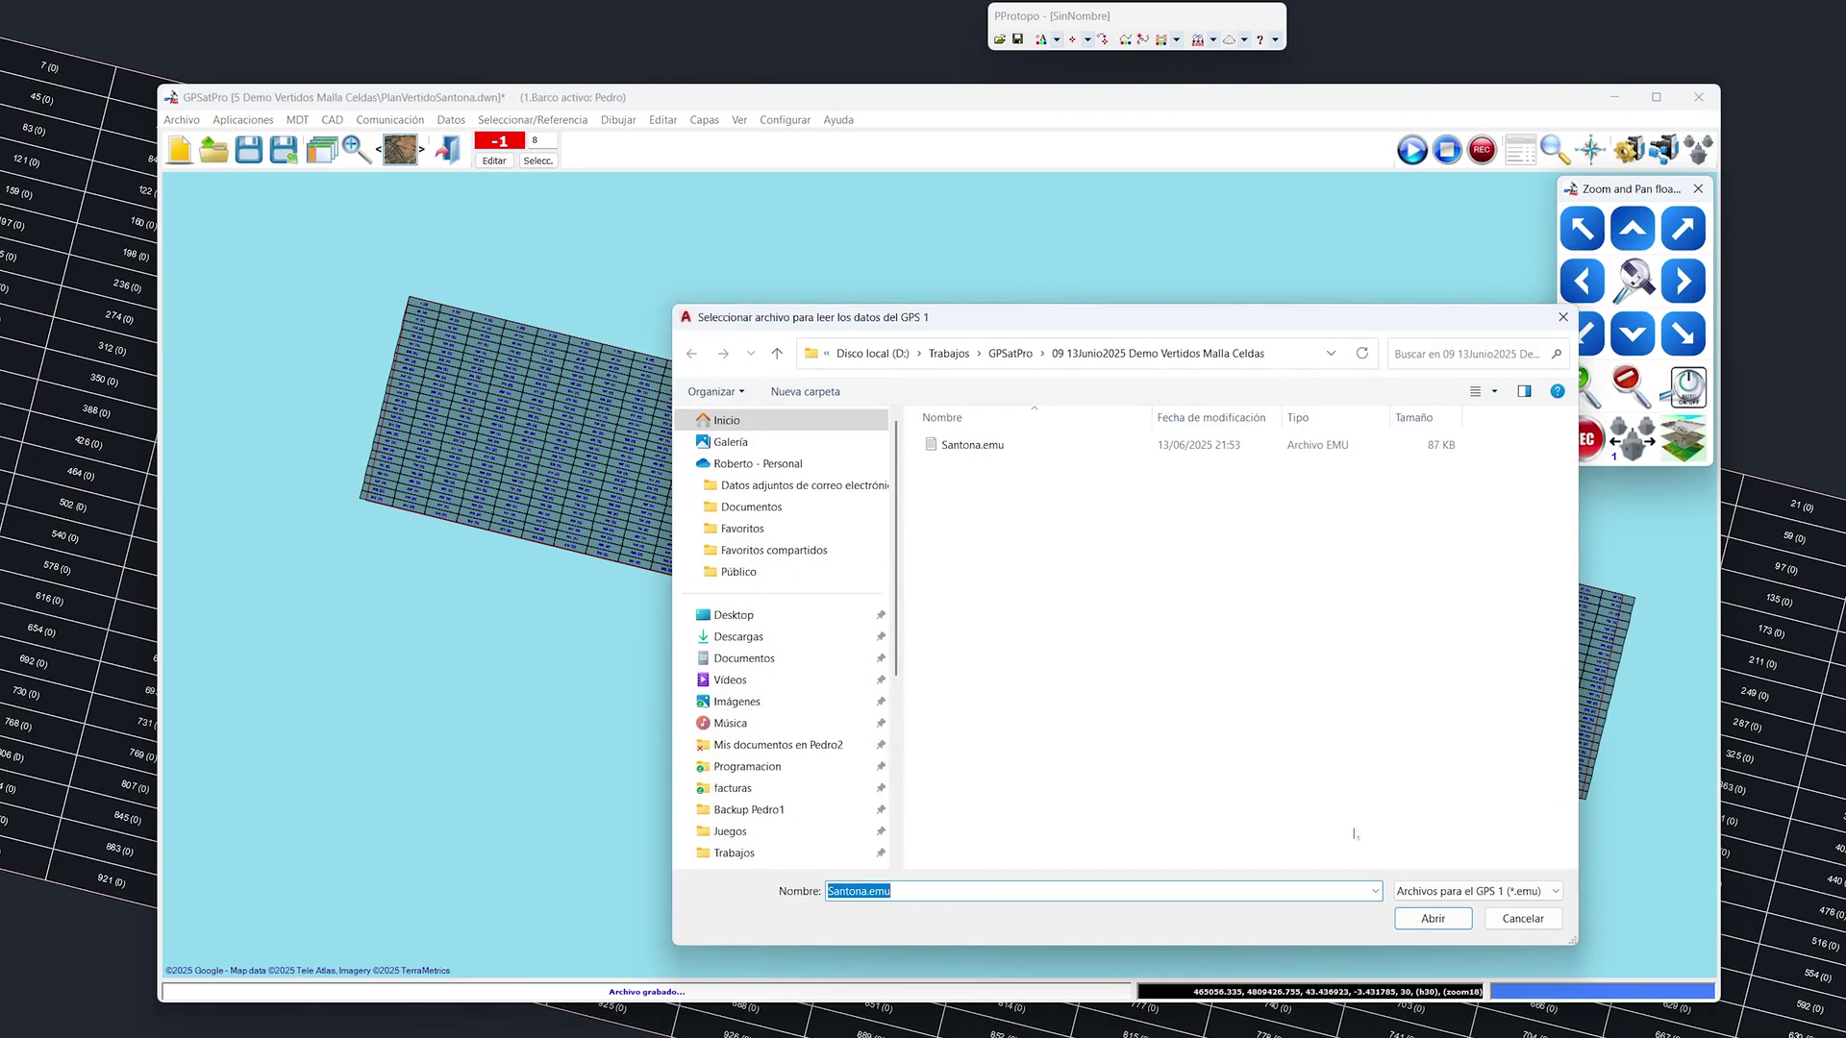
left_click(1431, 918)
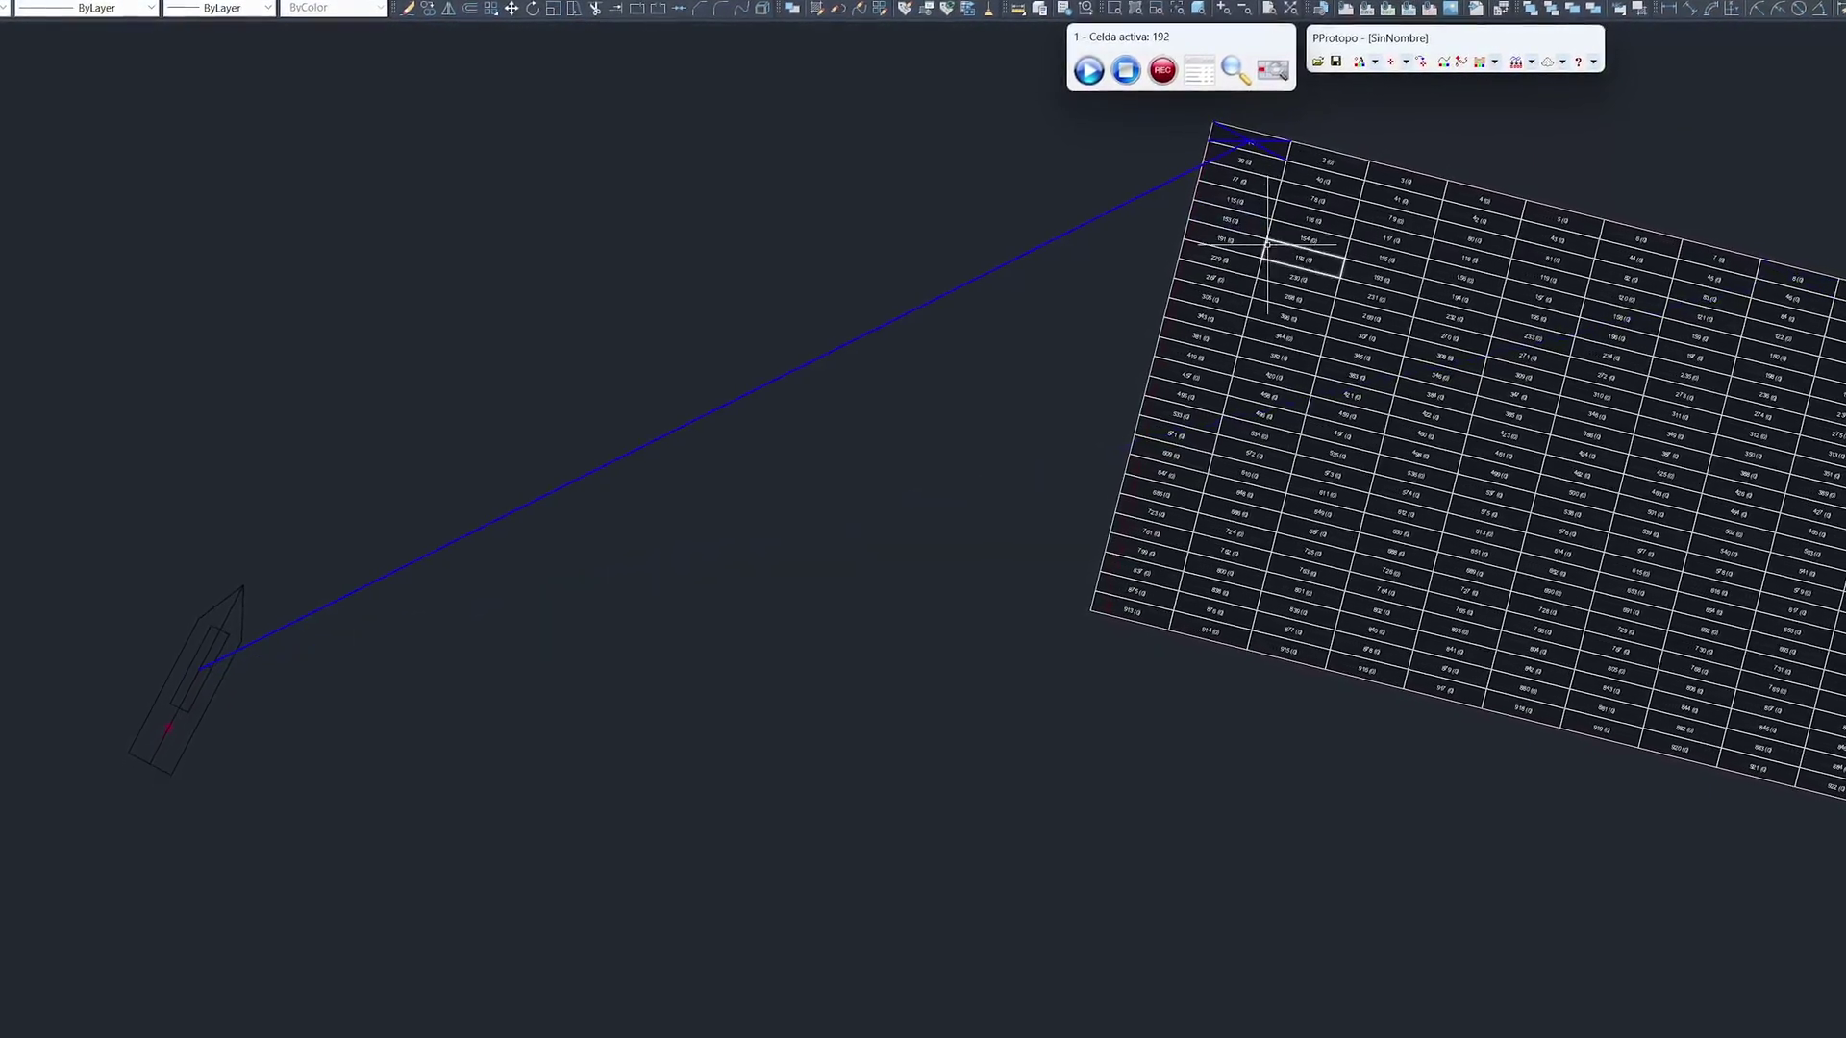
left_click(1271, 69)
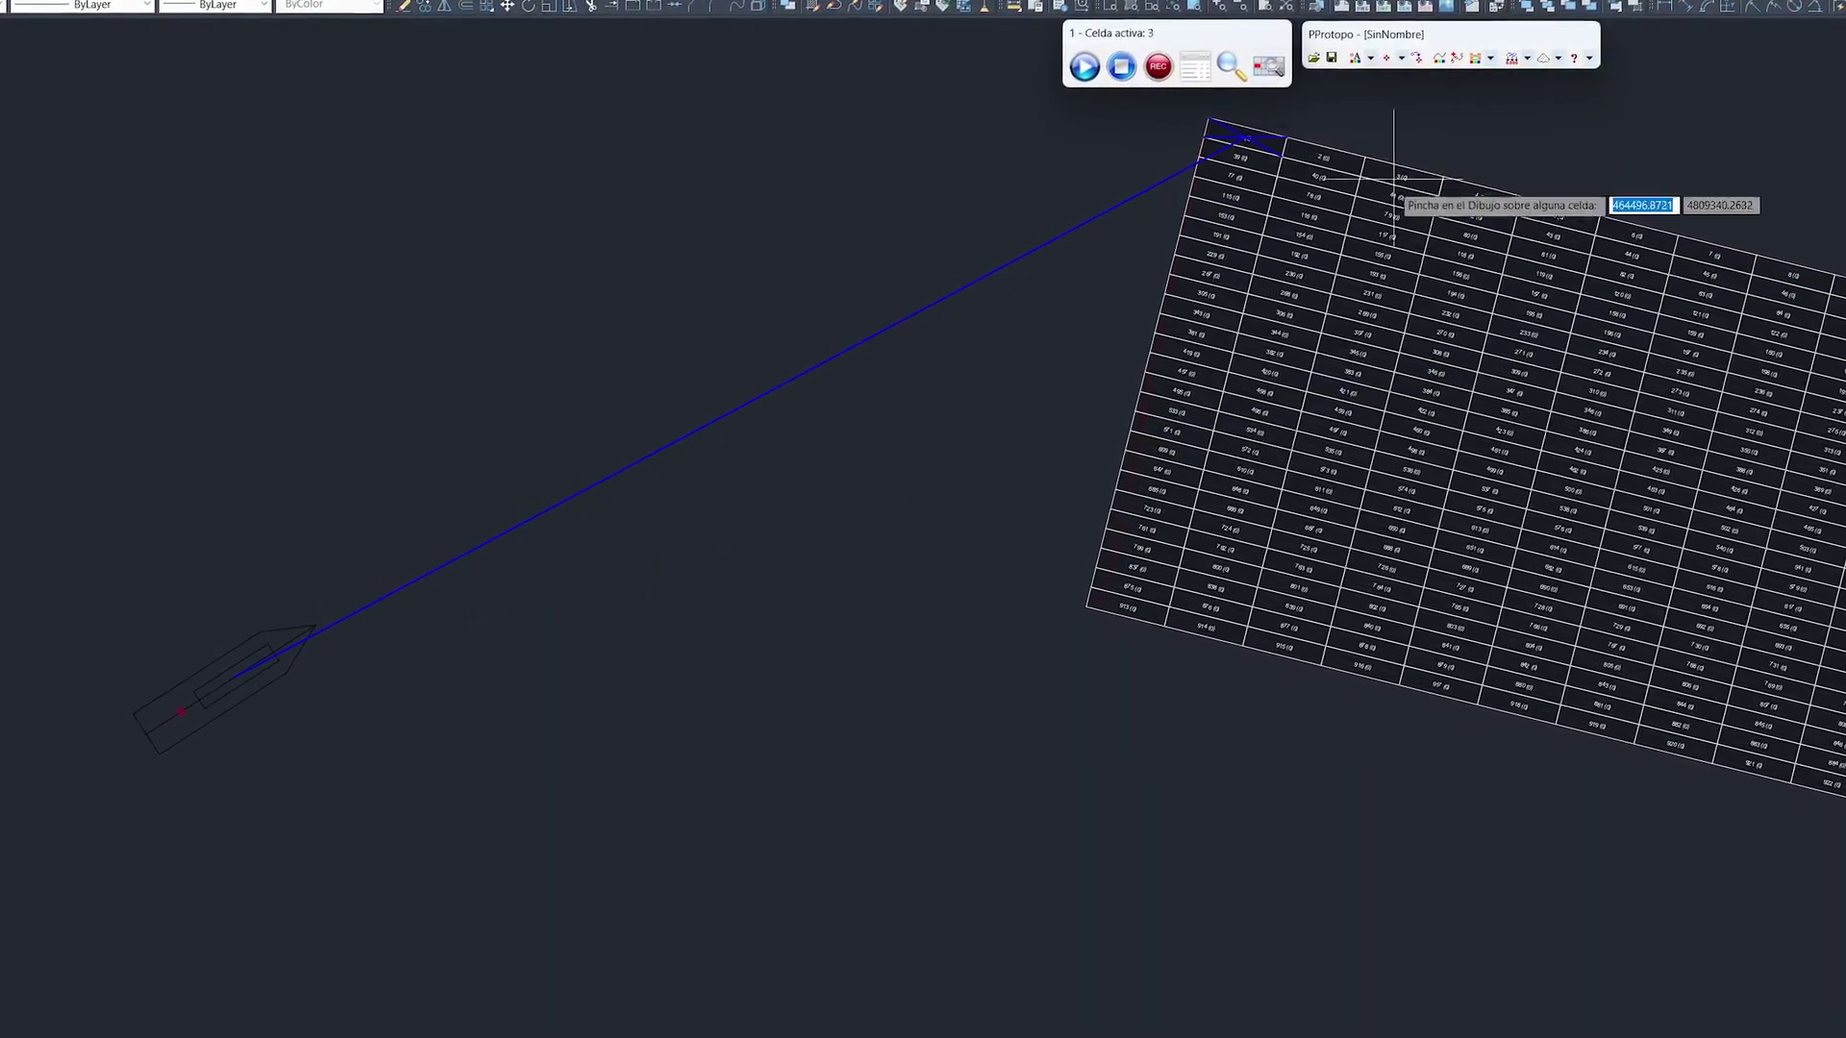
left_click(1405, 490)
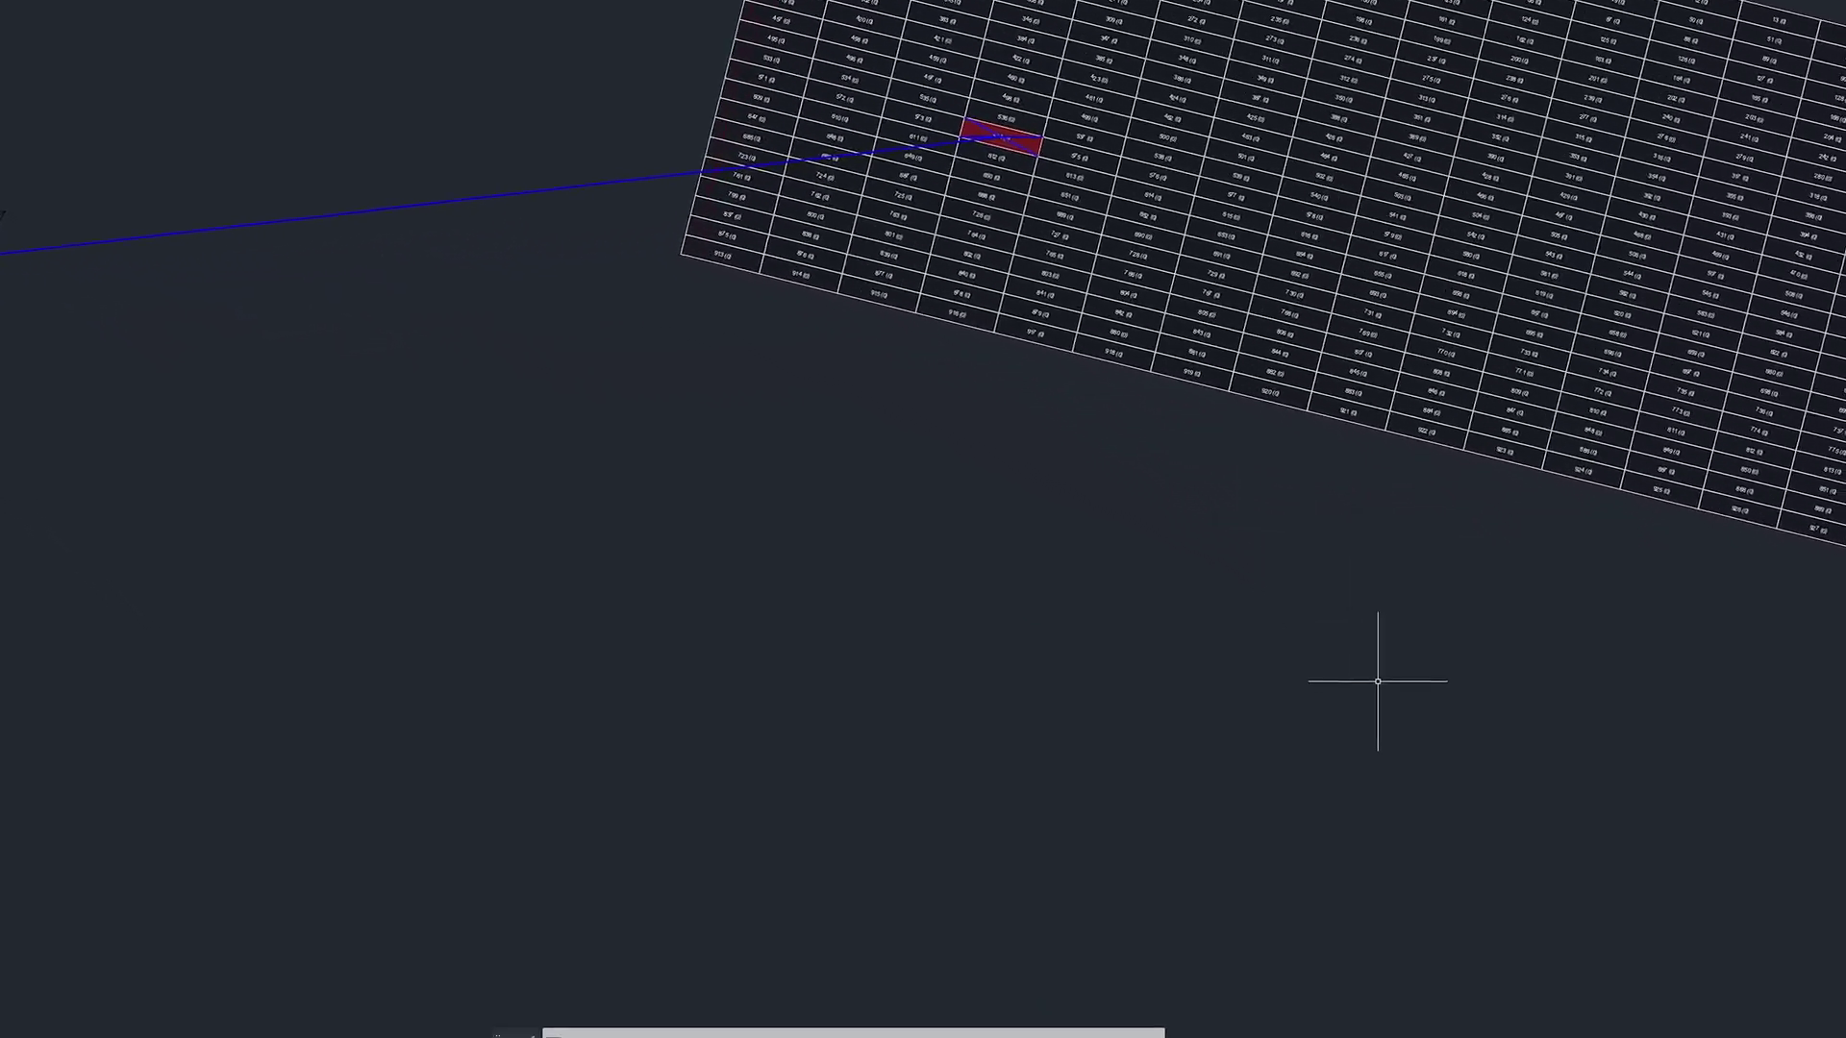
Bring the GPSatPro window back over the drawing and examine the vessel and the active cell 574 on the map
mouse_move(1418, 1017)
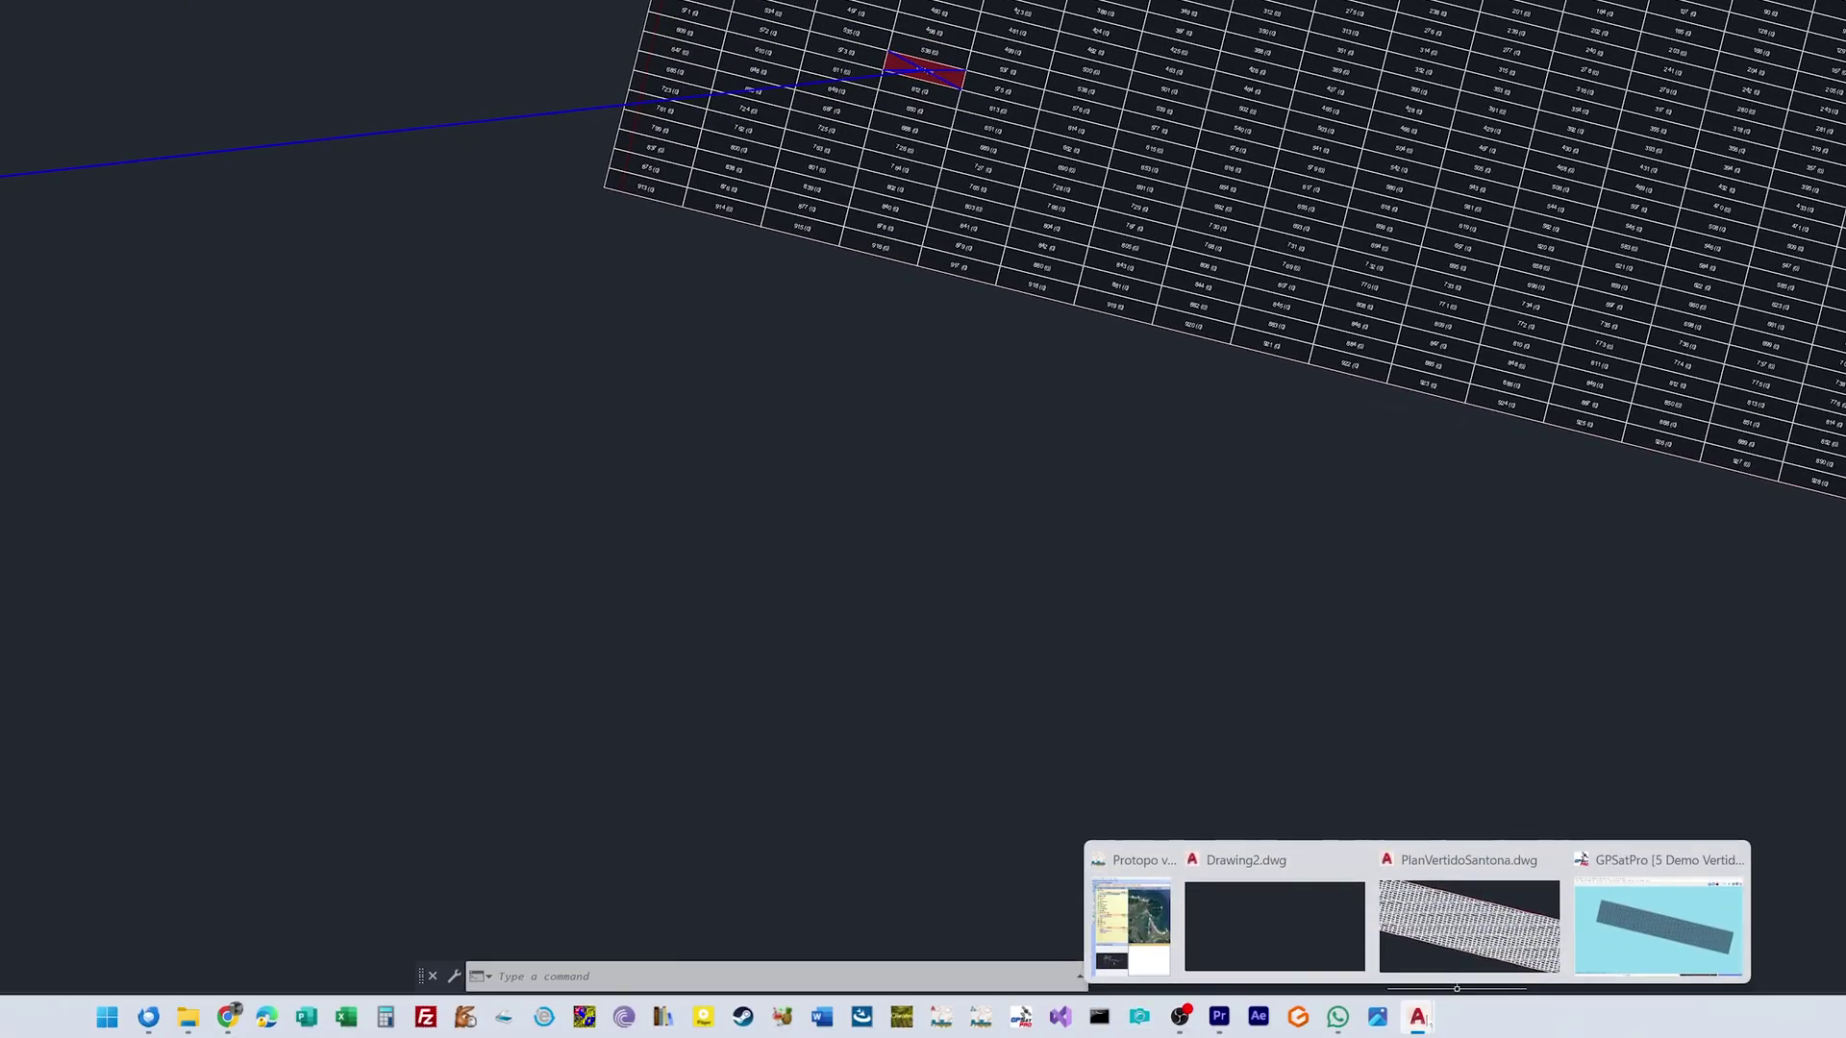
left_click(1662, 923)
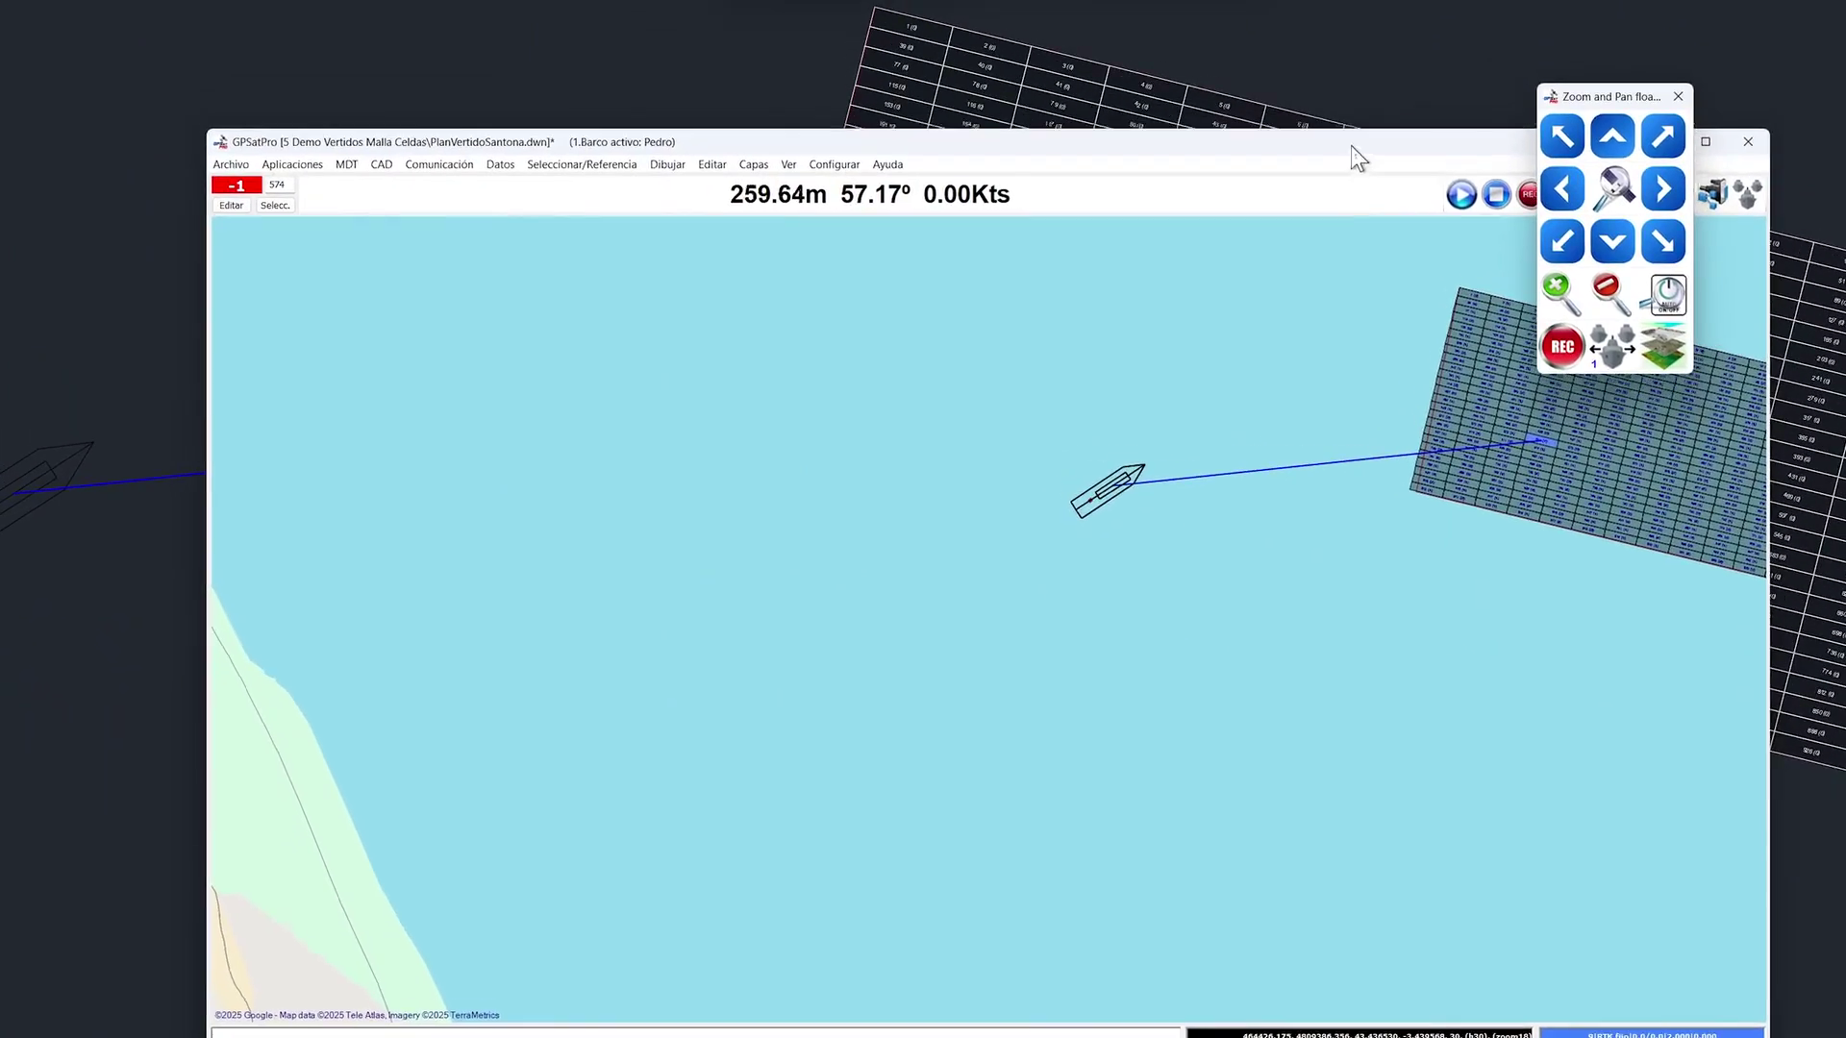
left_click_drag(1352, 146, 1422, 93)
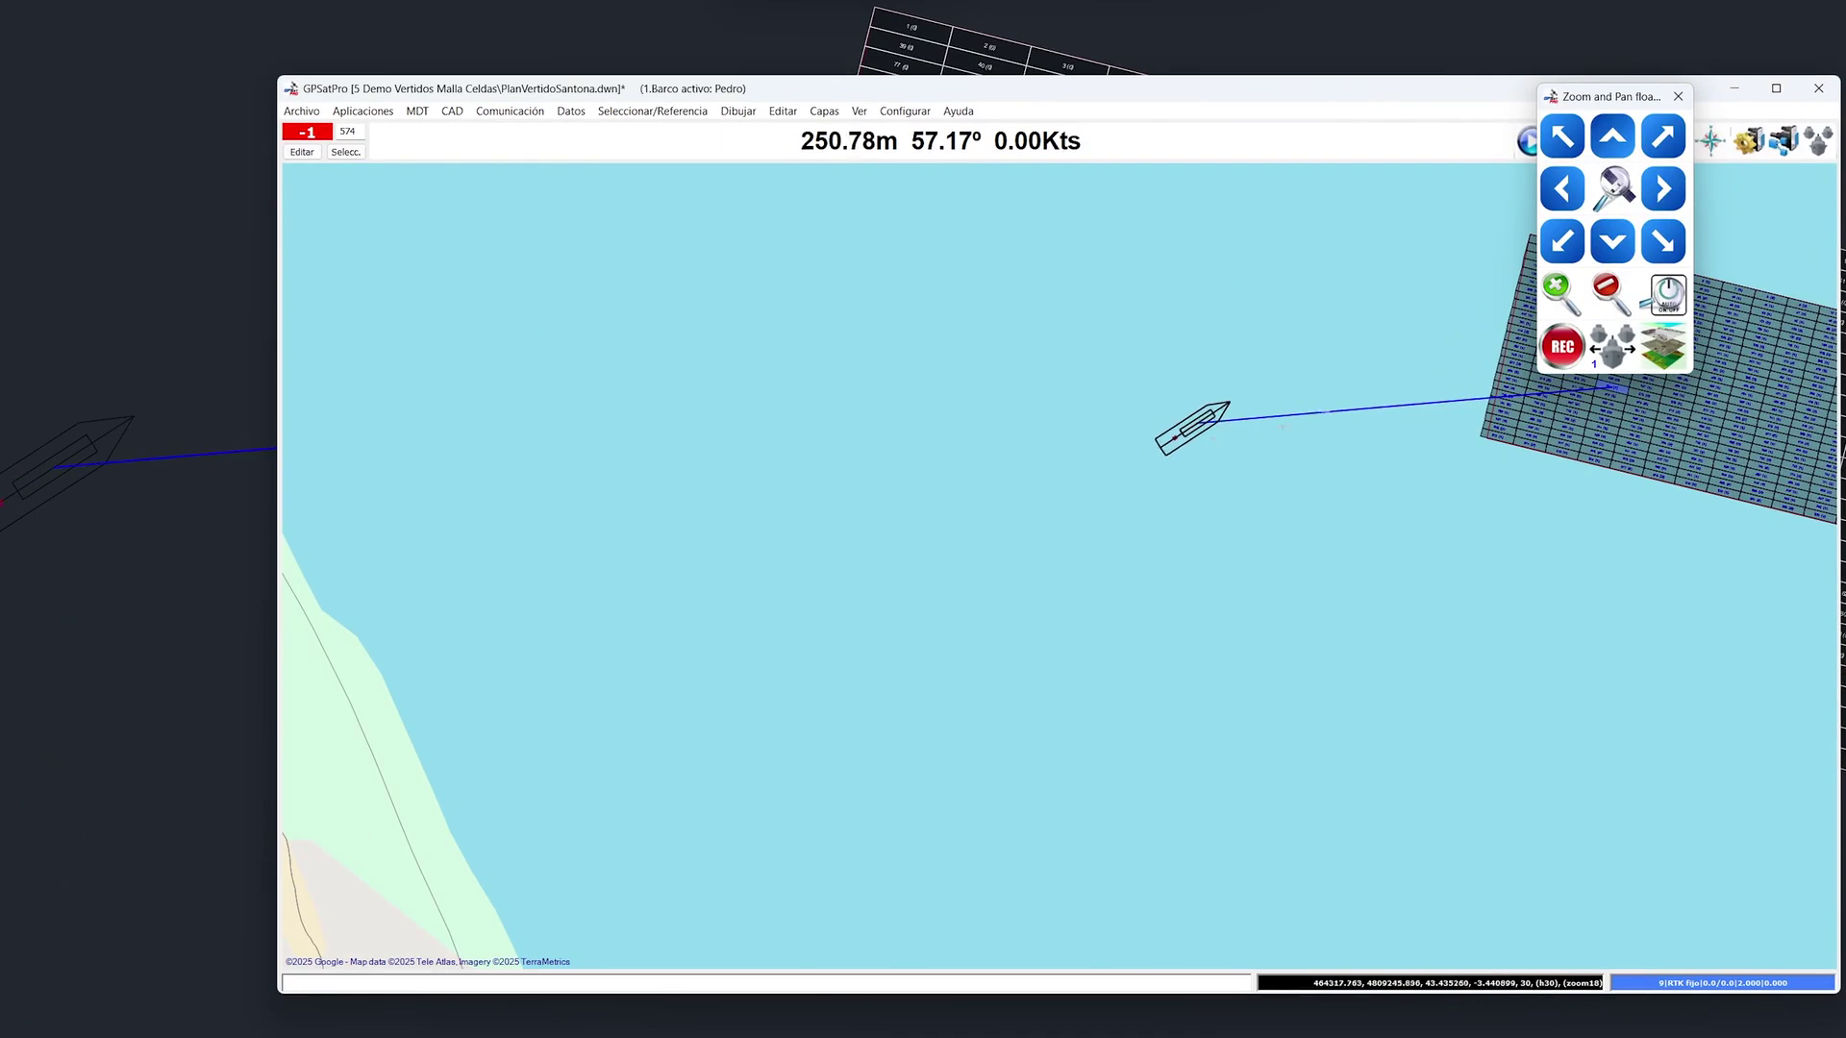
left_click_drag(1439, 92, 1339, 30)
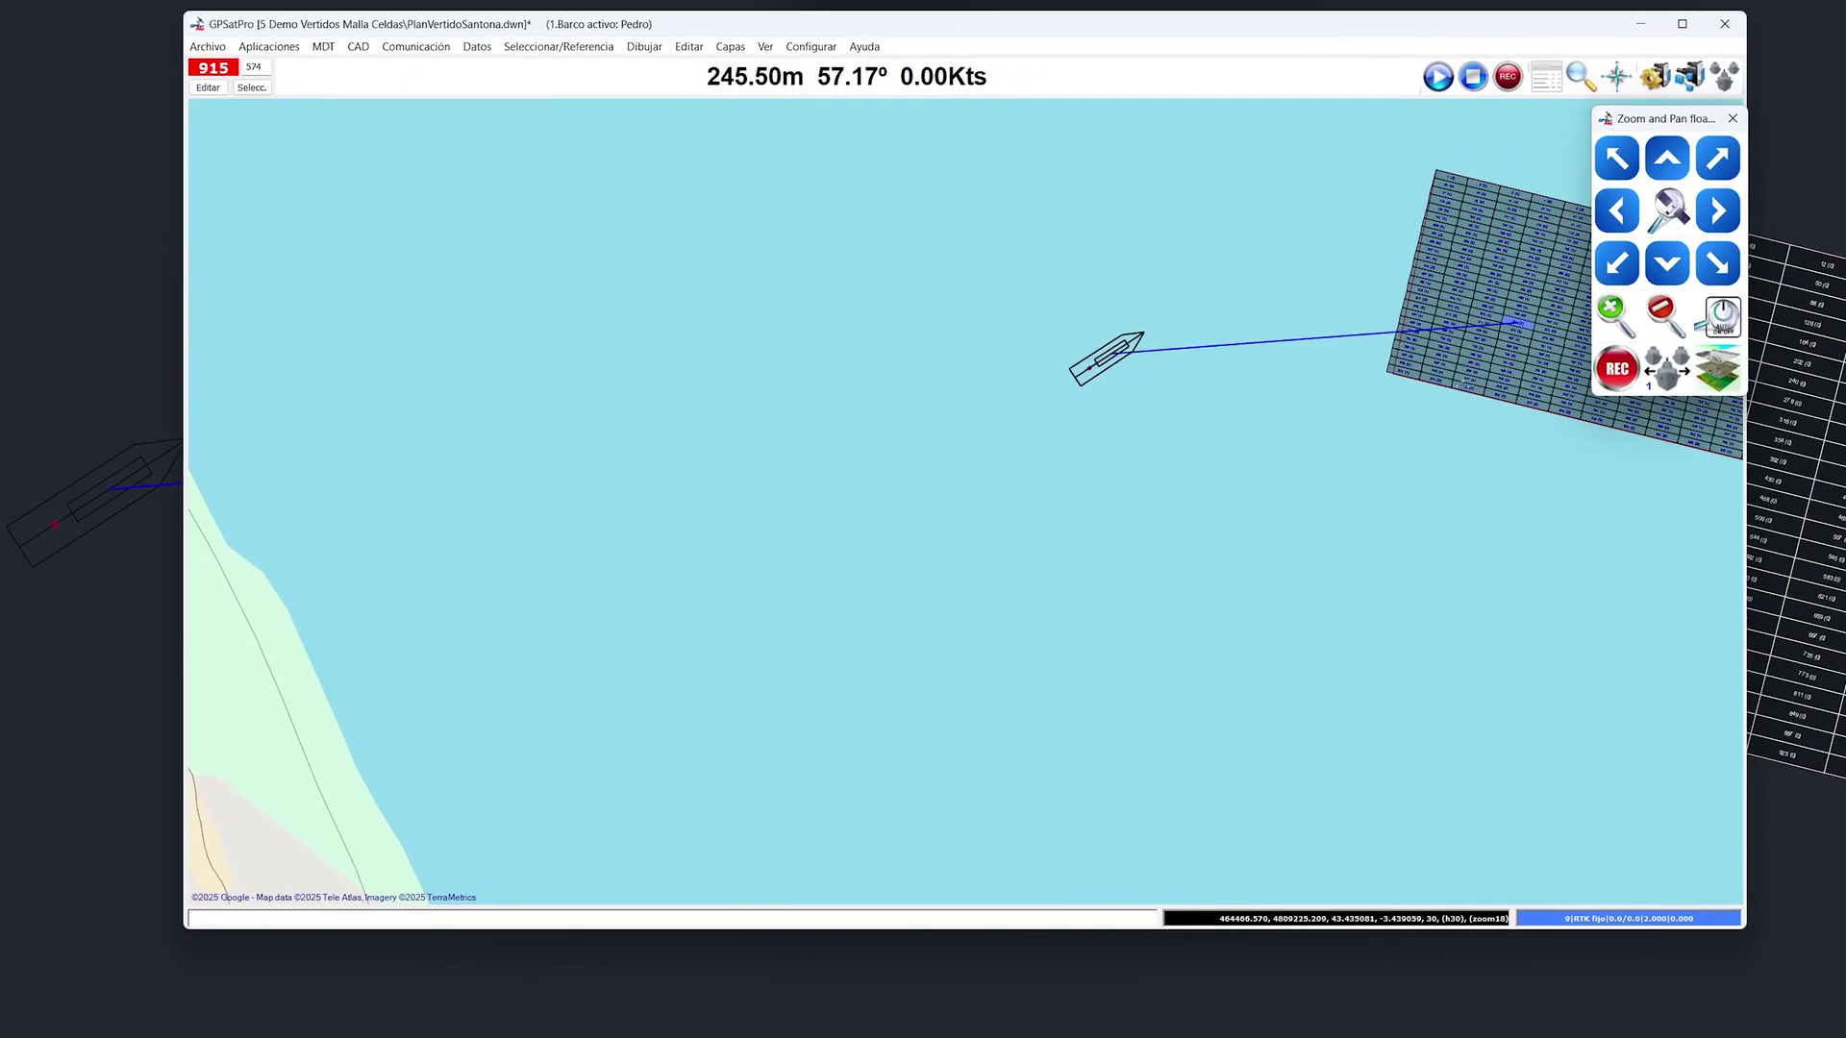
left_click_drag(1460, 388, 1099, 546)
scroll(965, 507, "up", 1)
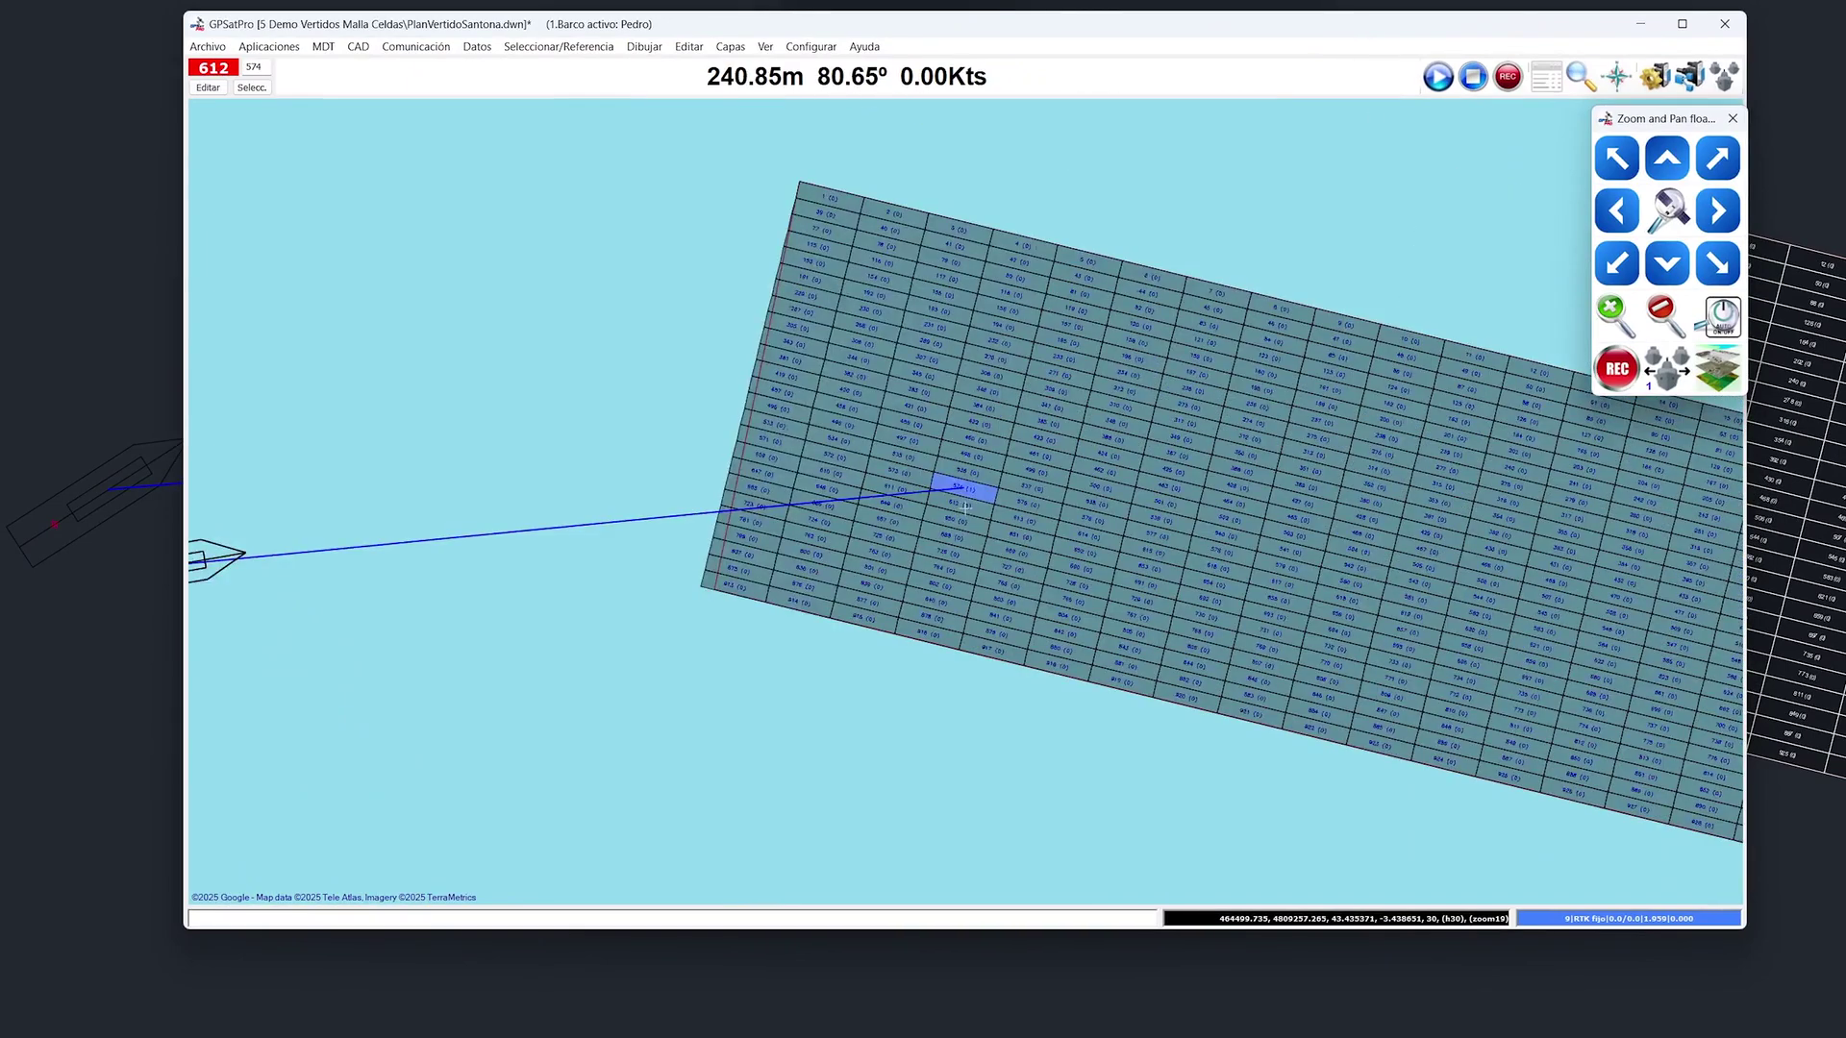
scroll(965, 503, "down", 1)
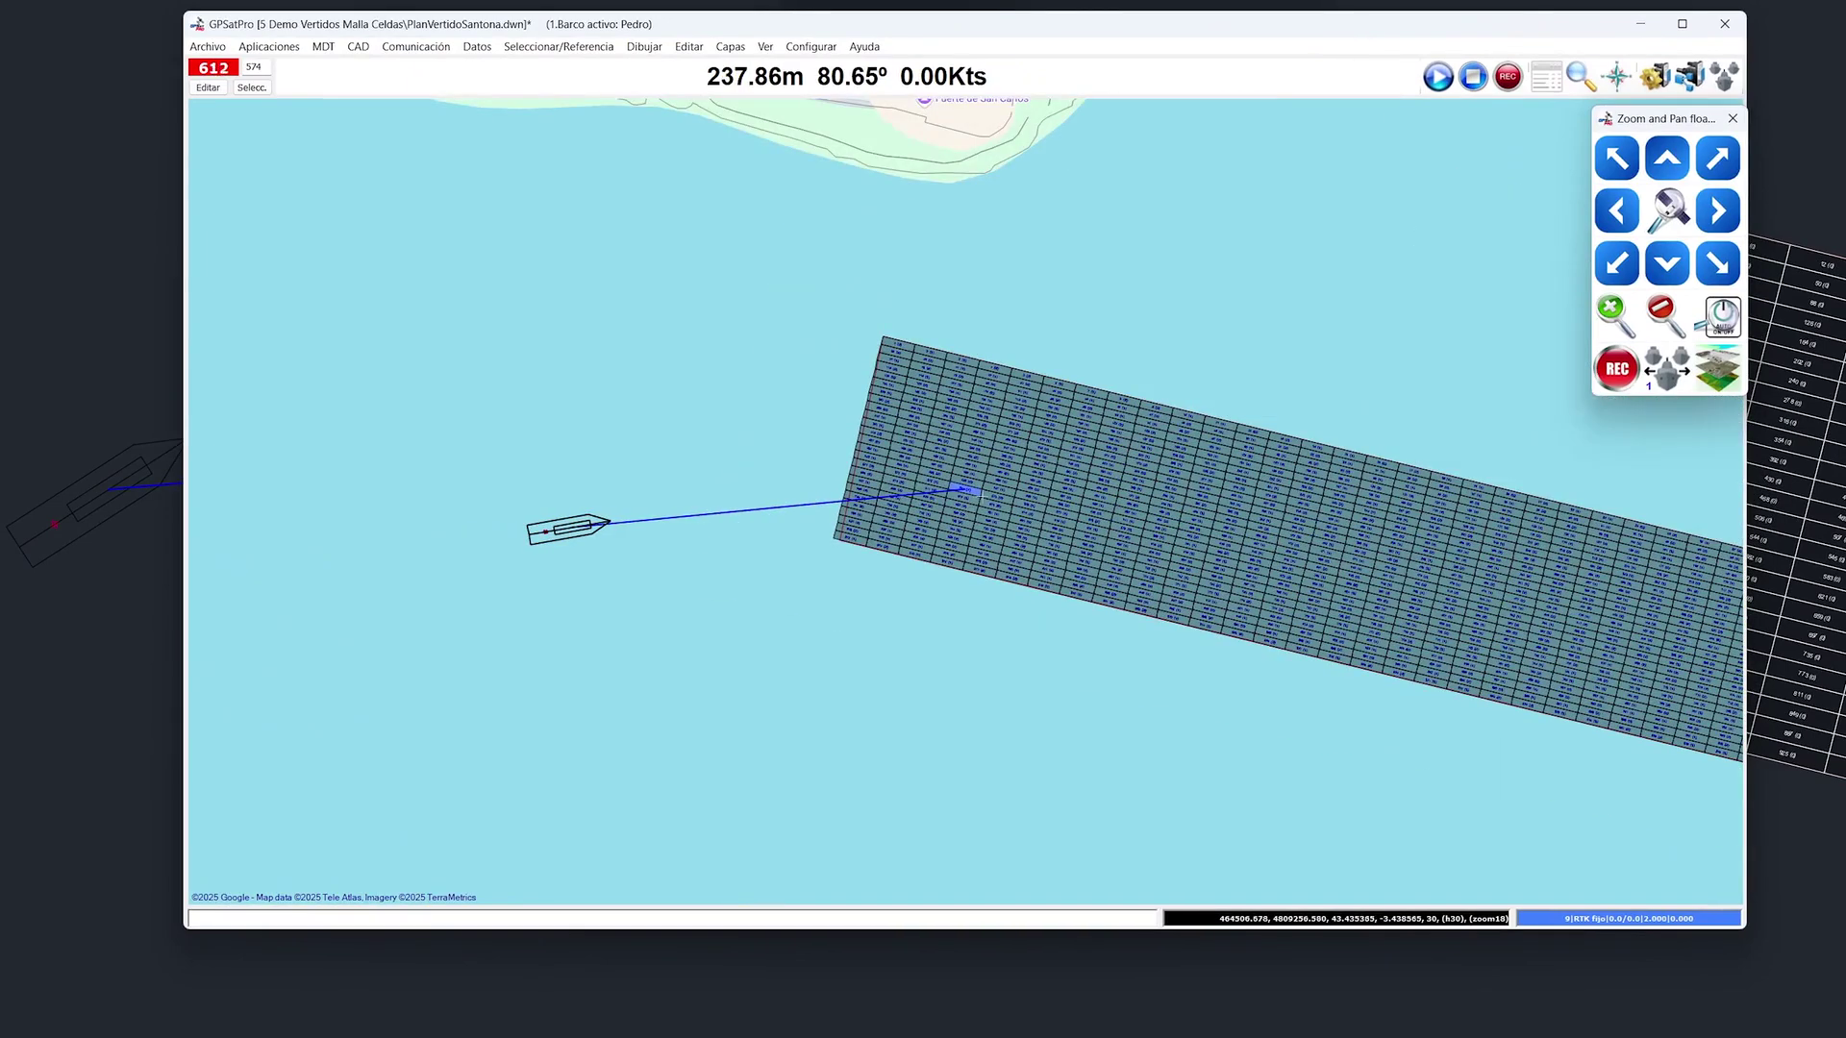
Stop the GPS data reading and close GPSatPro, saving the changes to PlanVertidoSantona.dwn
left_click(1473, 77)
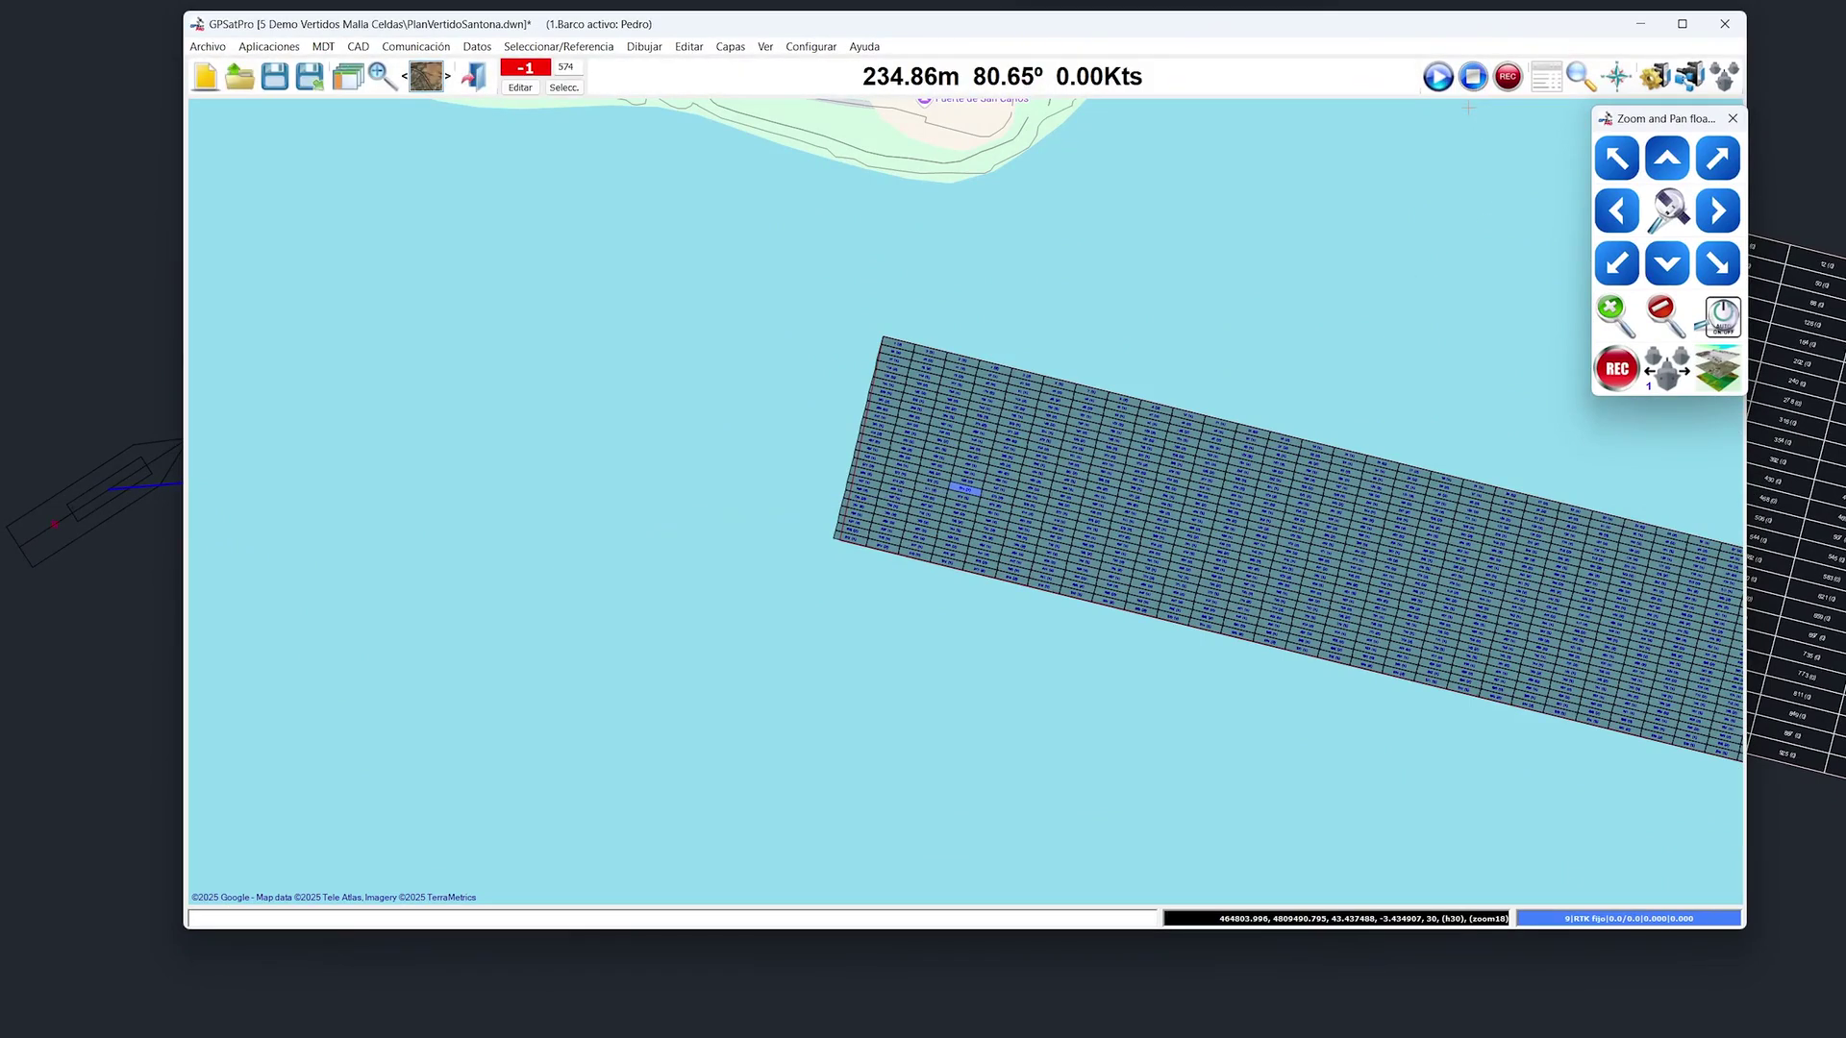
left_click(1726, 27)
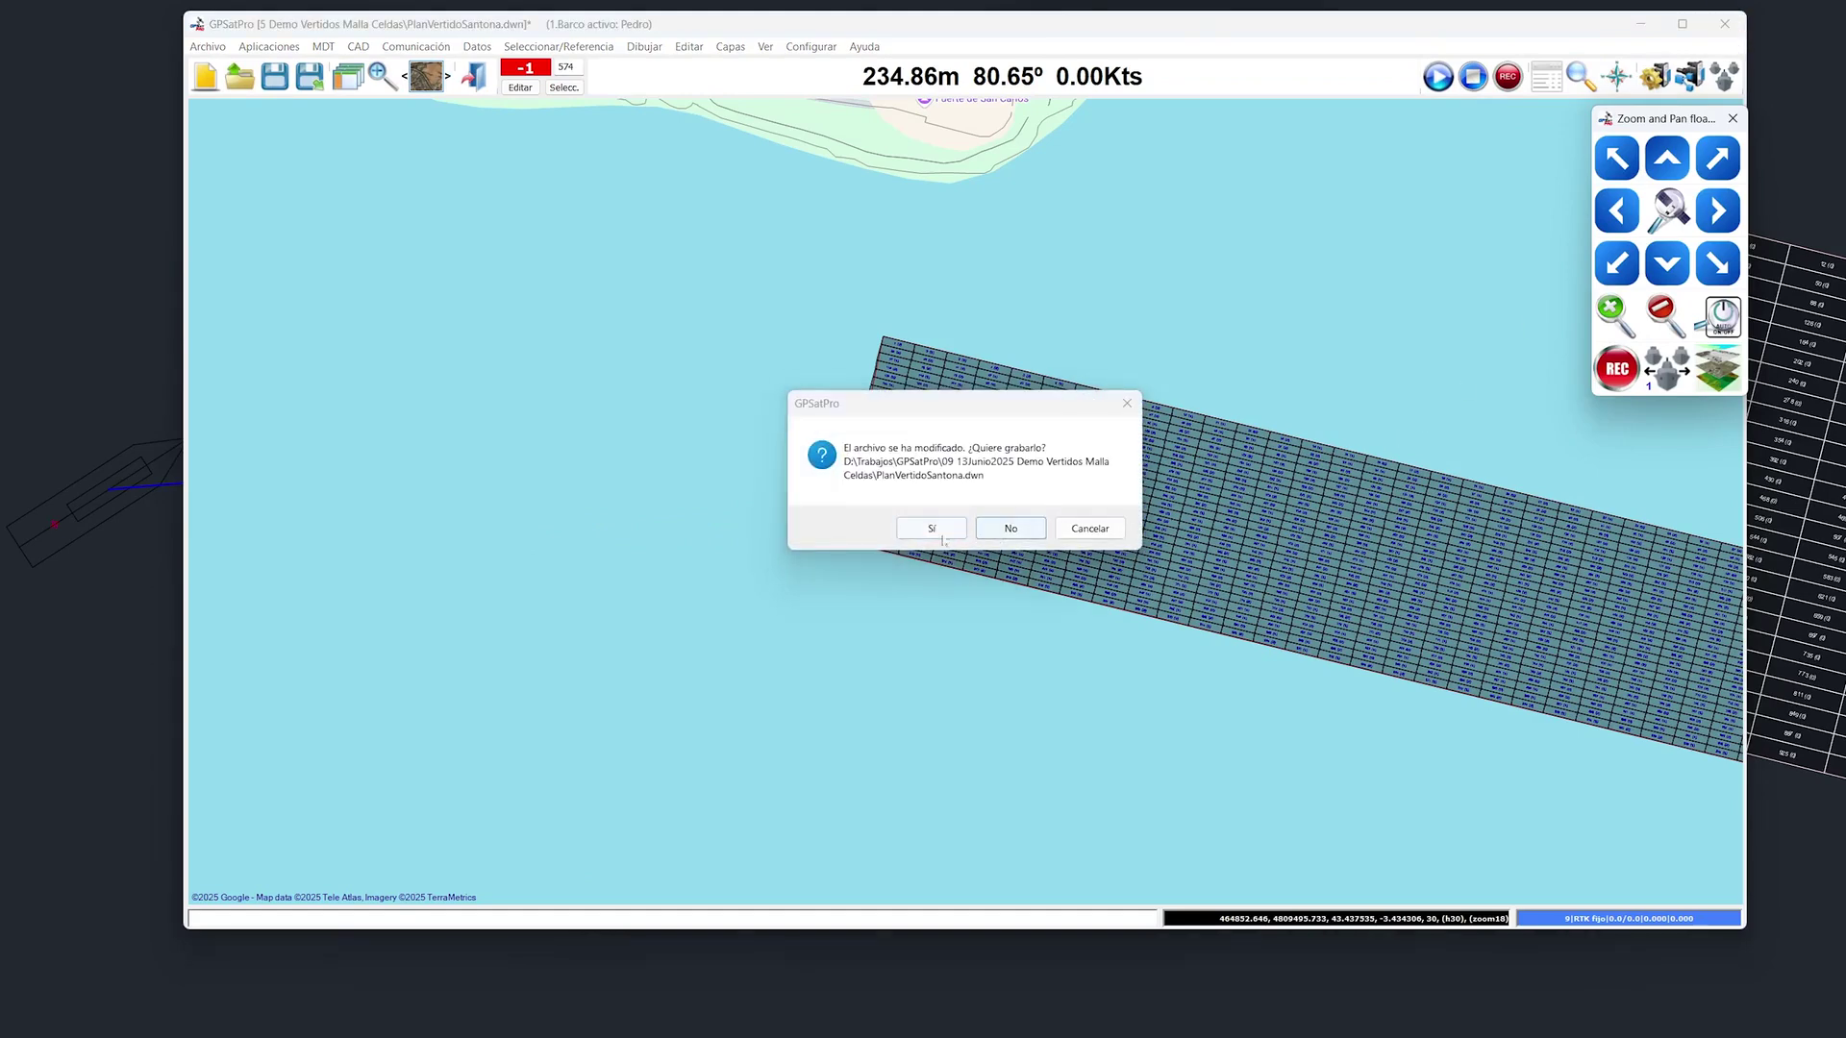
left_click(931, 528)
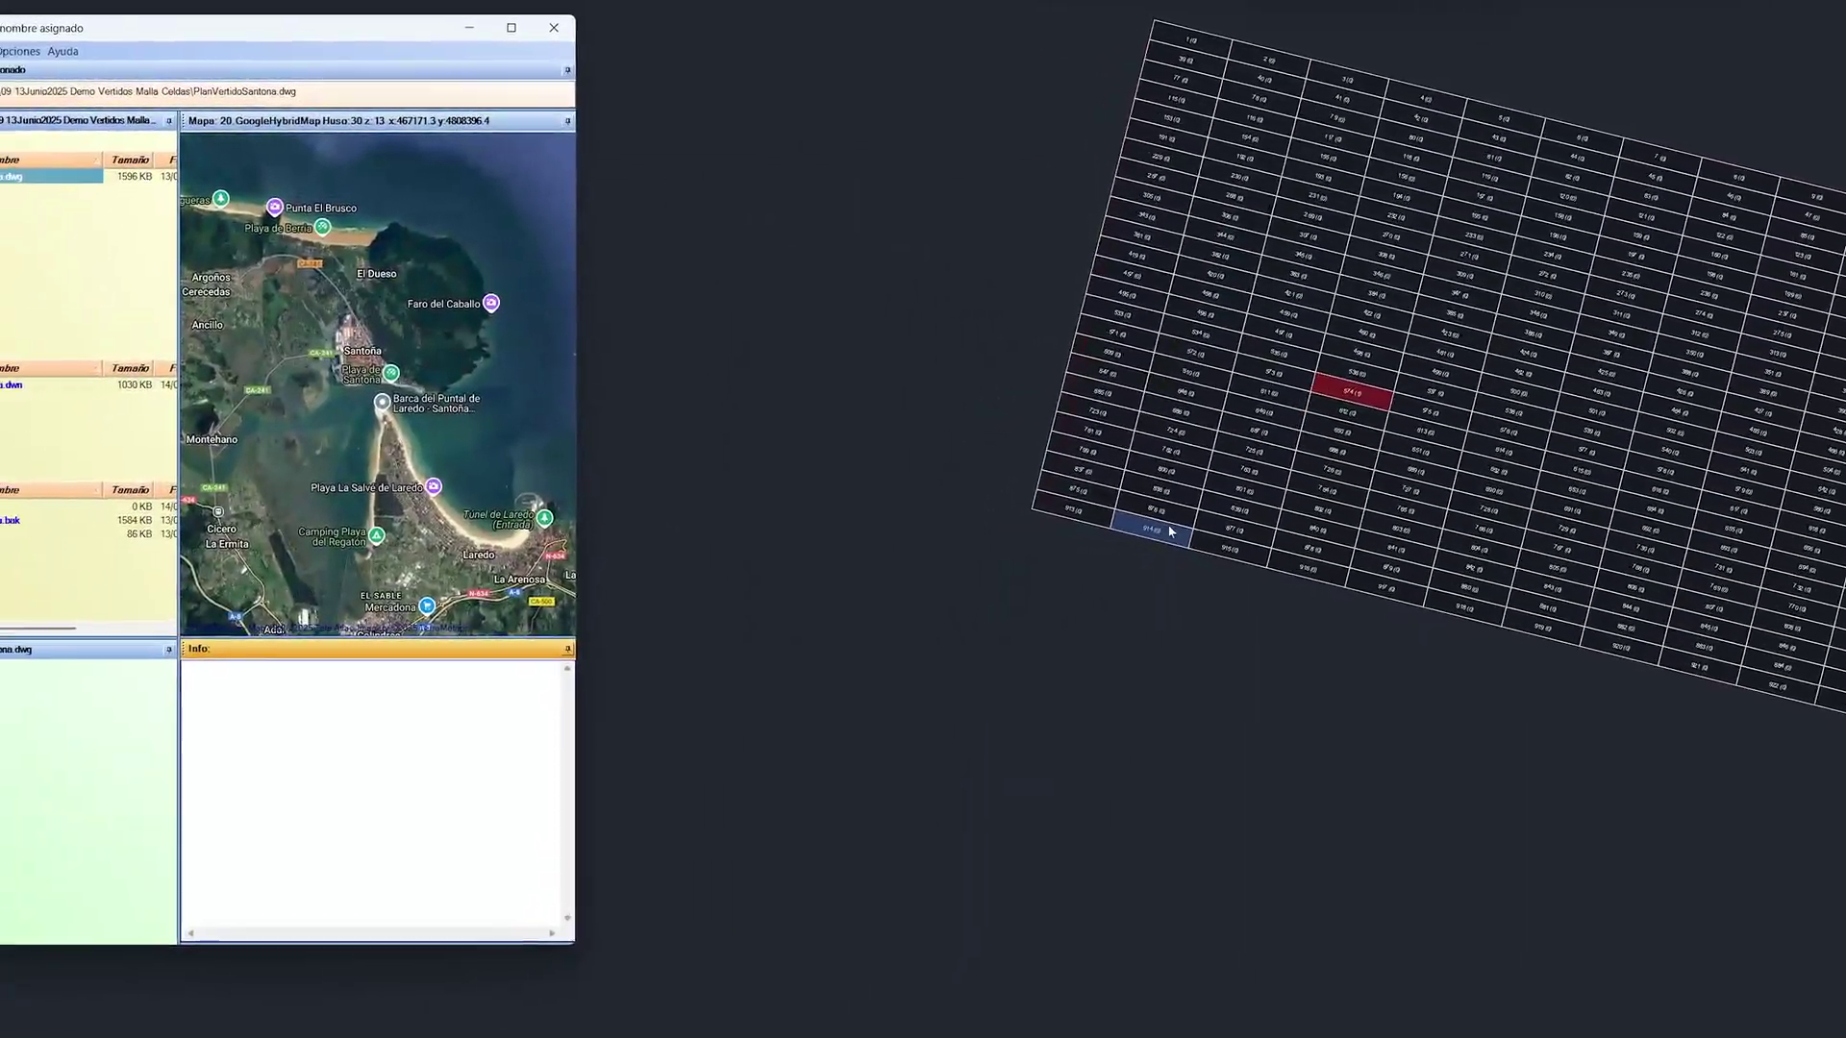